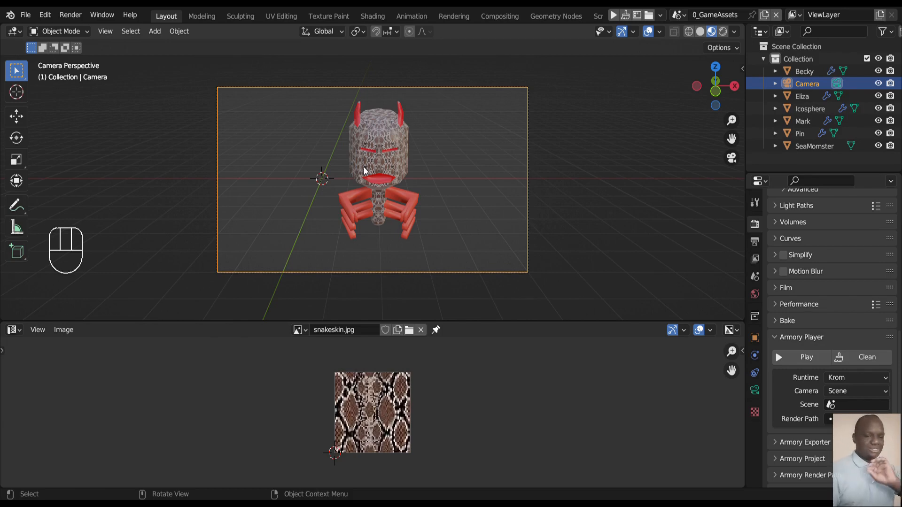
- Leave the camera view and examine the sea monster's head, horns and arms from the side and the front
key("KP_0")
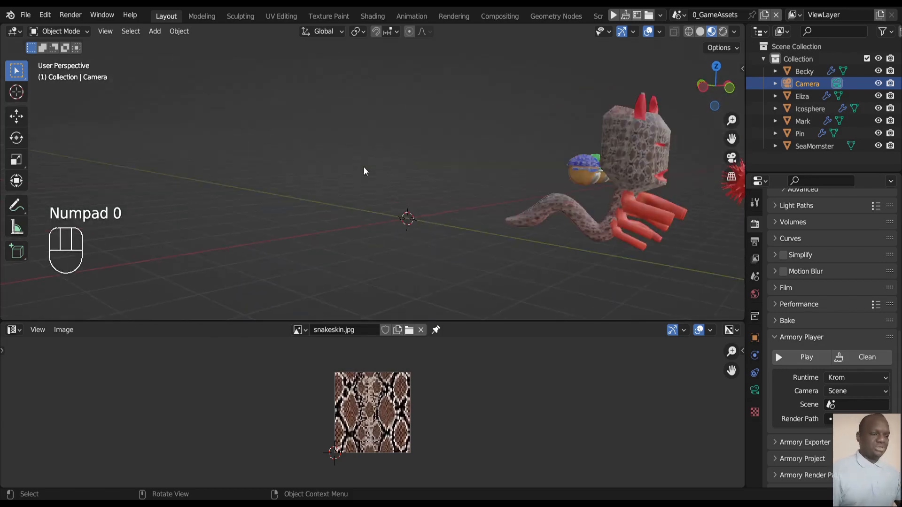
key("KP_6")
key("KP_6")
key("ctrl+KP_6")
key("ctrl+KP_6")
key("ctrl+KP_6")
key("ctrl+KP_6")
key("ctrl+KP_6")
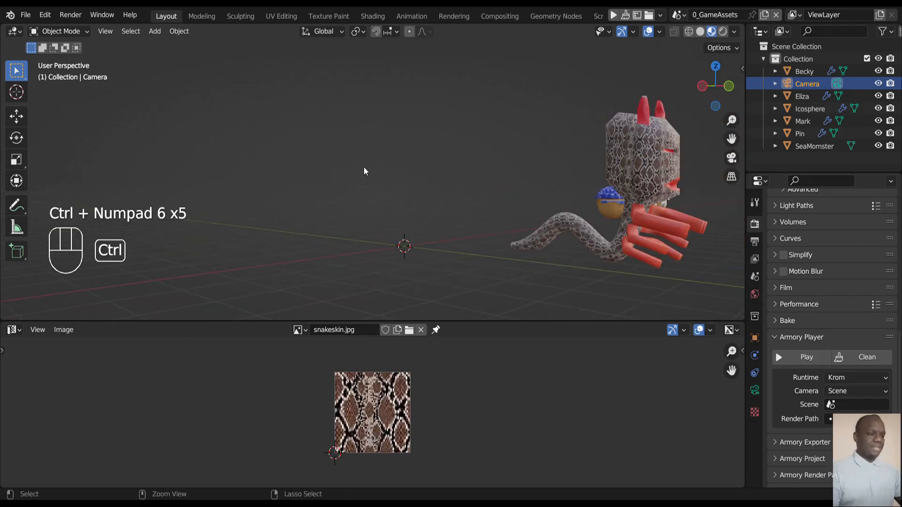
key("ctrl+KP_6")
key("ctrl+KP_6")
key("ctrl+KP_6")
key("ctrl+KP_6")
key("ctrl+KP_6")
key("ctrl+KP_6")
key("ctrl+KP_6")
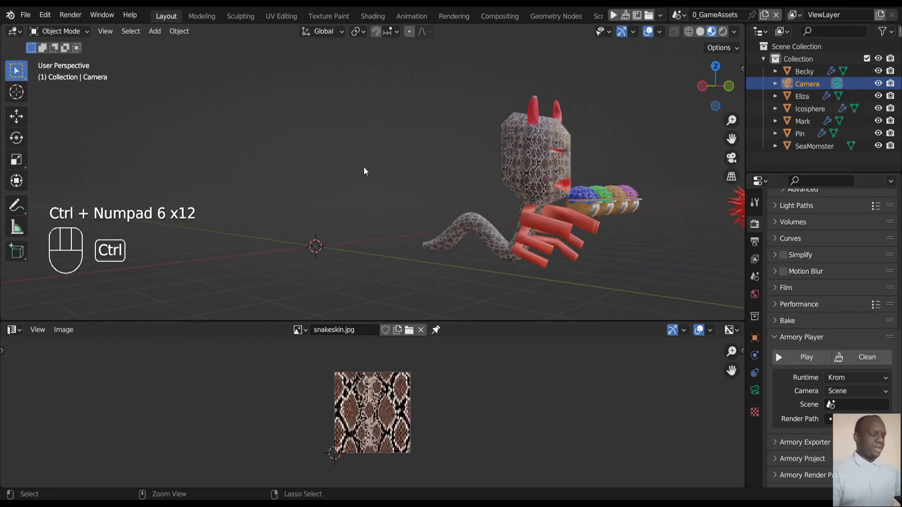
key("KP_8")
key("KP_8")
key("KP_6")
key("KP_6")
key("KP_6")
key("KP_6")
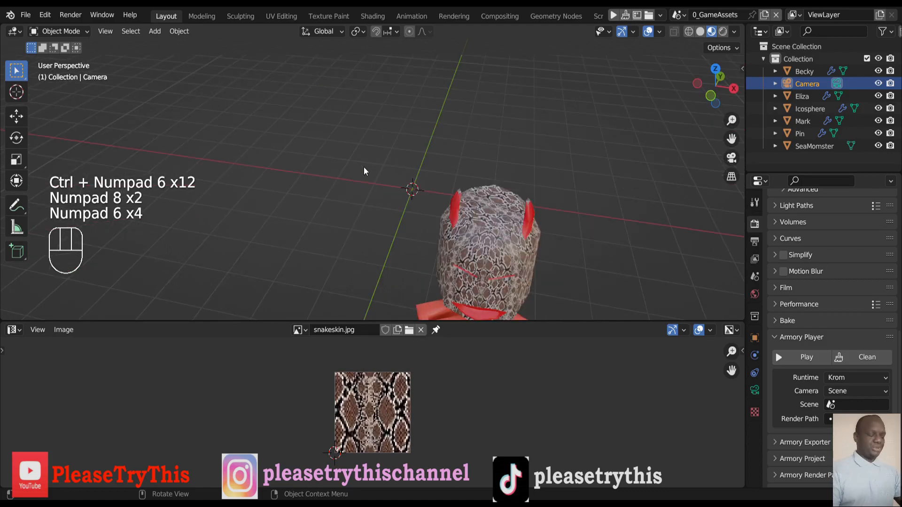
key("ctrl+KP_2")
key("ctrl+KP_2")
key("ctrl+KP_2")
key("ctrl+KP_2")
key("ctrl+KP_2")
key("ctrl+KP_2")
key("ctrl+KP_2")
key("ctrl+KP_2")
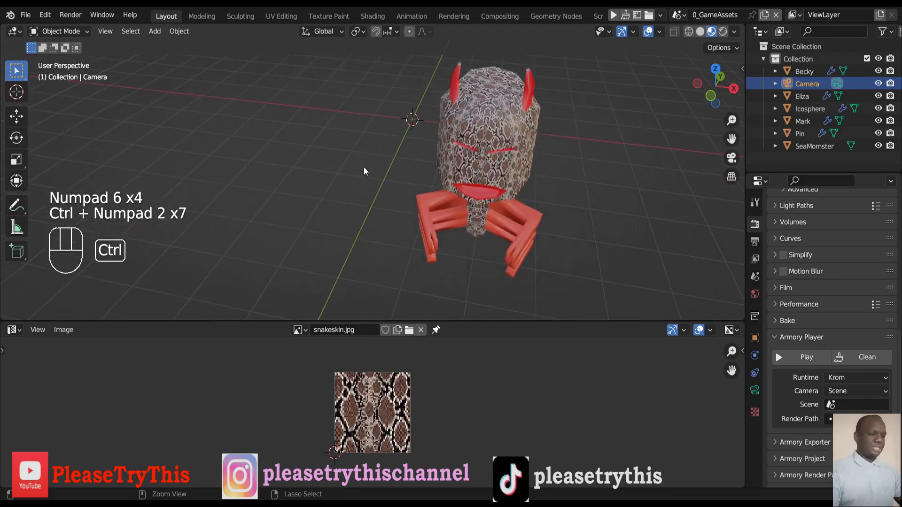
- Examine the sea monster's side profile, including its claws and curved tail, from high and low angles
key("KP_6")
key("KP_6")
key("KP_6")
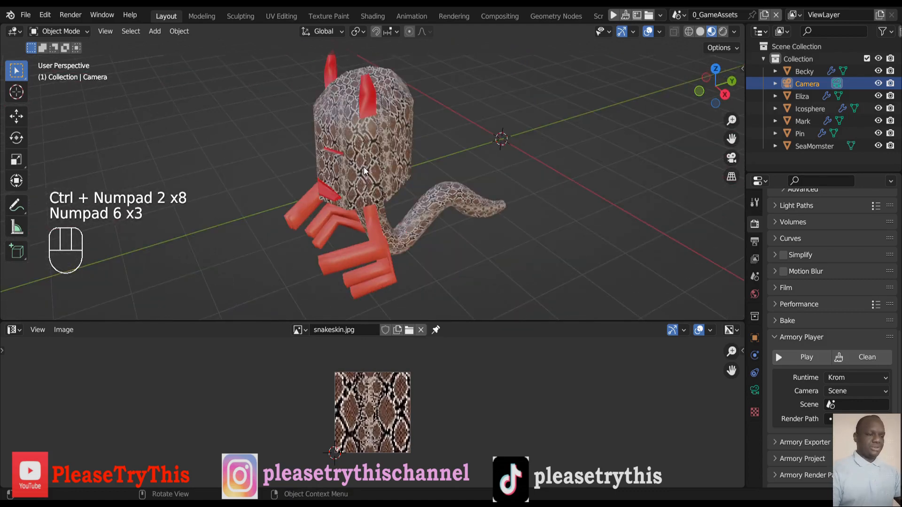
key("ctrl+KP_2")
key("ctrl+KP_2")
key("ctrl+KP_8")
key("ctrl+KP_8")
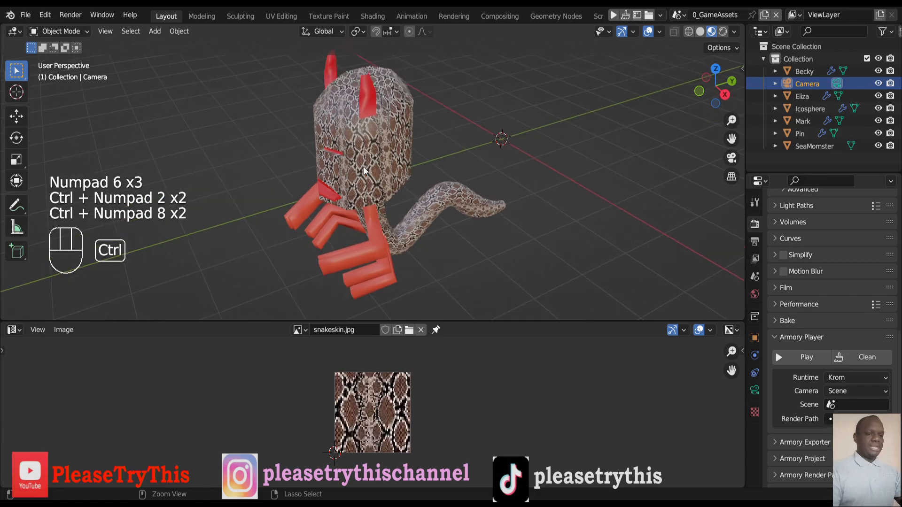
key("KP_6")
key("KP_6")
key("ctrl+KP_4")
key("ctrl+KP_4")
key("ctrl+KP_4")
key("ctrl+KP_4")
key("ctrl+KP_4")
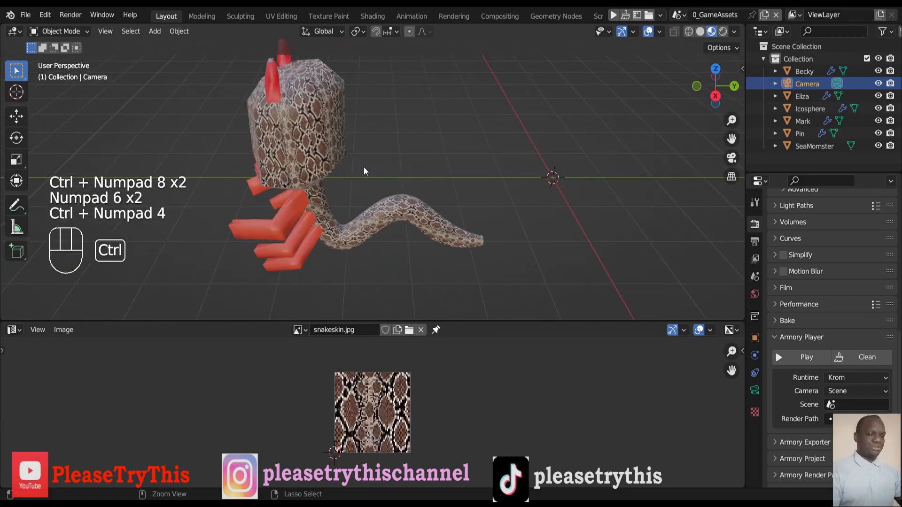
key("ctrl+KP_8")
key("ctrl+KP_8")
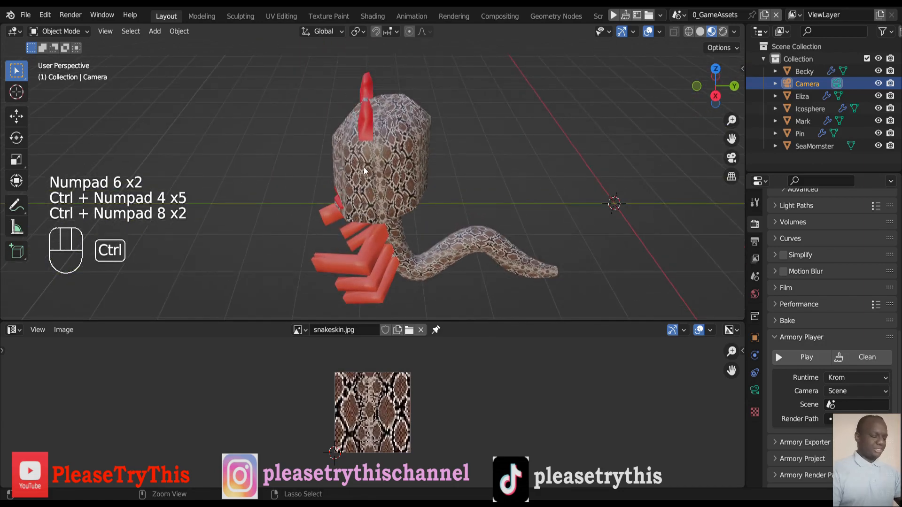
key("ctrl+KP_2")
key("ctrl+KP_2")
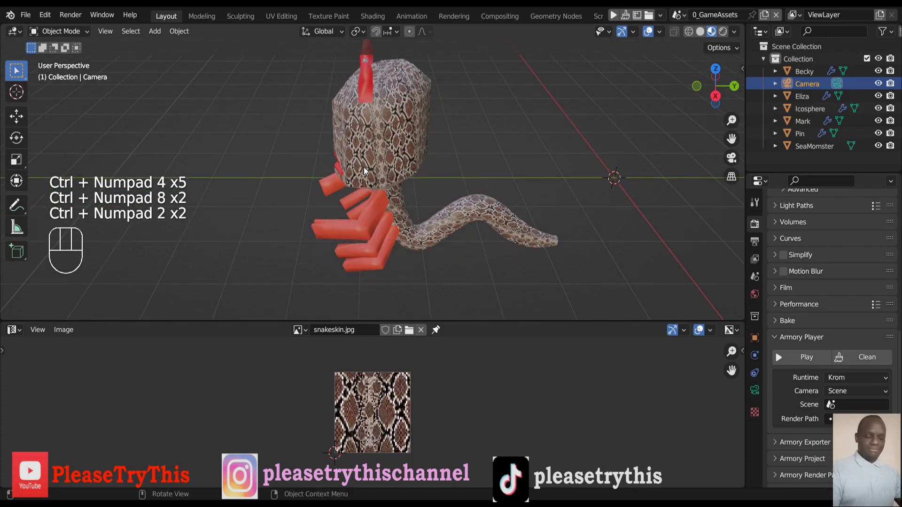
key("KP_2")
key("ctrl+KP_8")
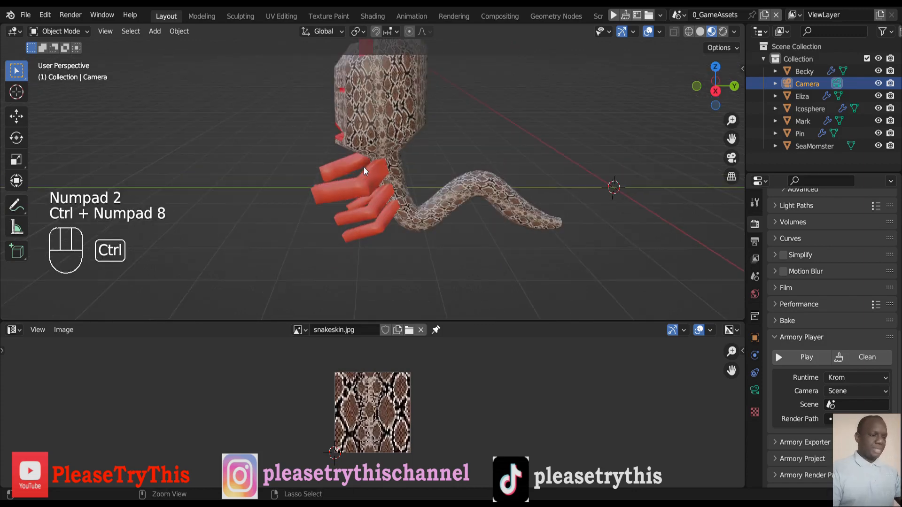
key("ctrl+KP_8")
key("ctrl+KP_8")
- In front view, select the sea monster and snap it to the 3D cursor
key("KP_1")
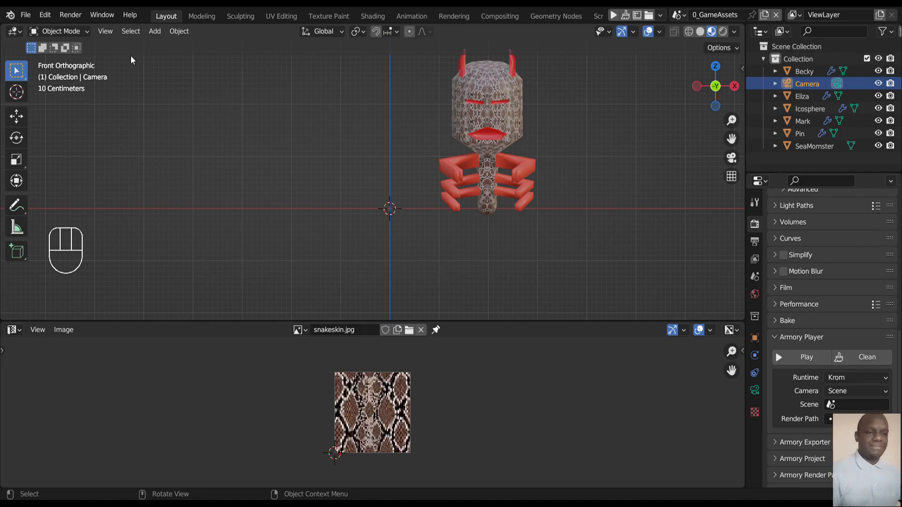
left_click(175, 33)
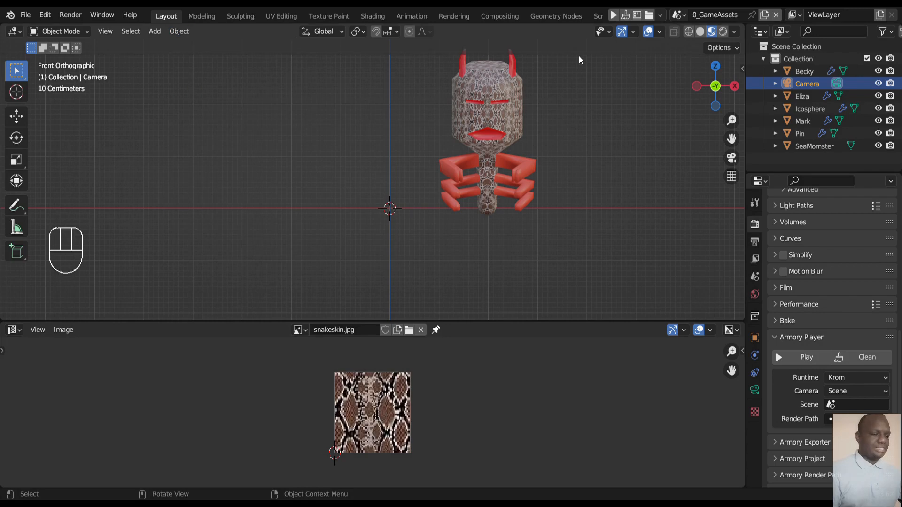
left_click(515, 94)
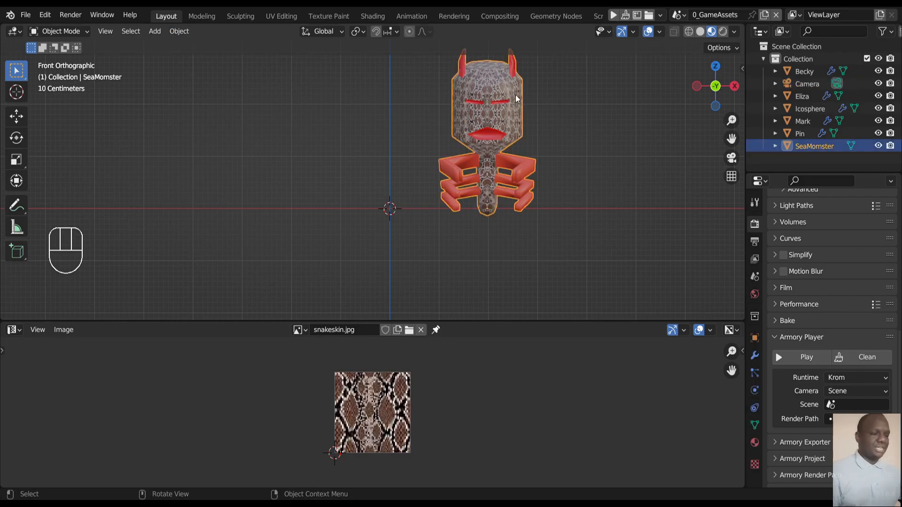
left_click(188, 31)
mouse_move(202, 96)
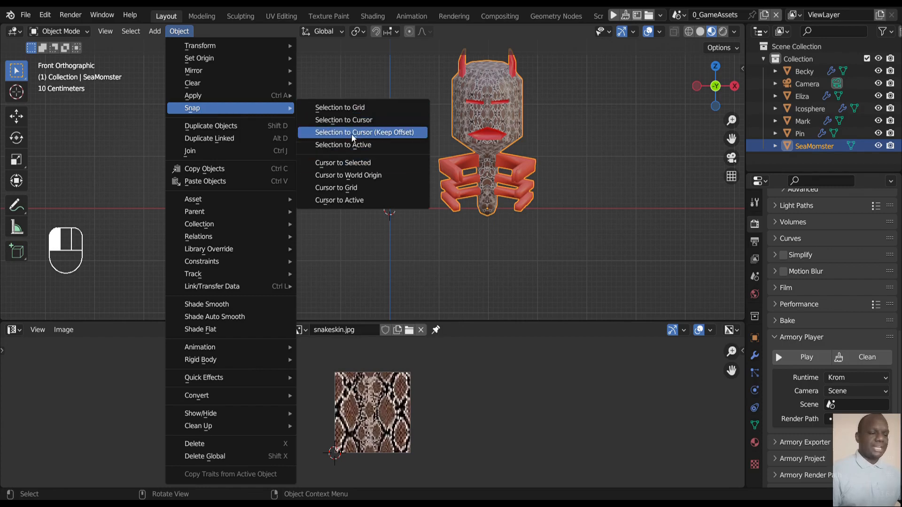
left_click(362, 121)
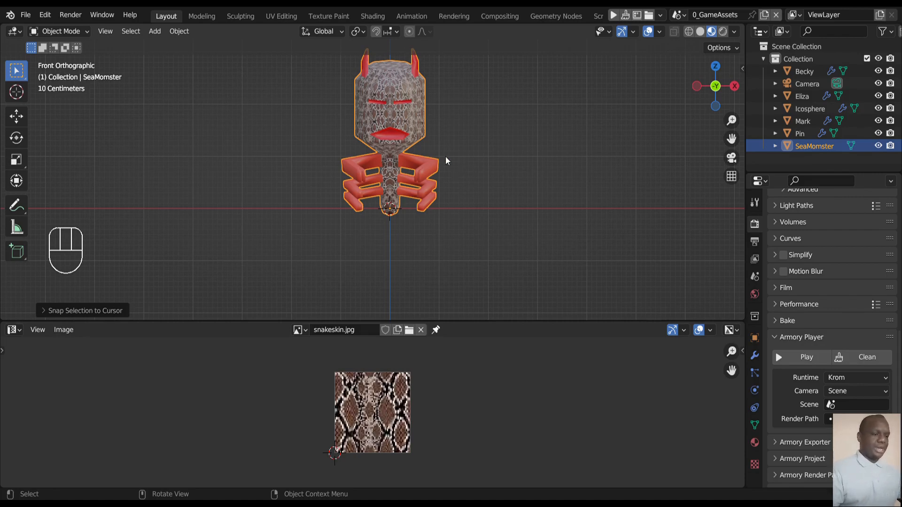
- Set the viewport shading to Solid to work on the sea monster without textures
key("z")
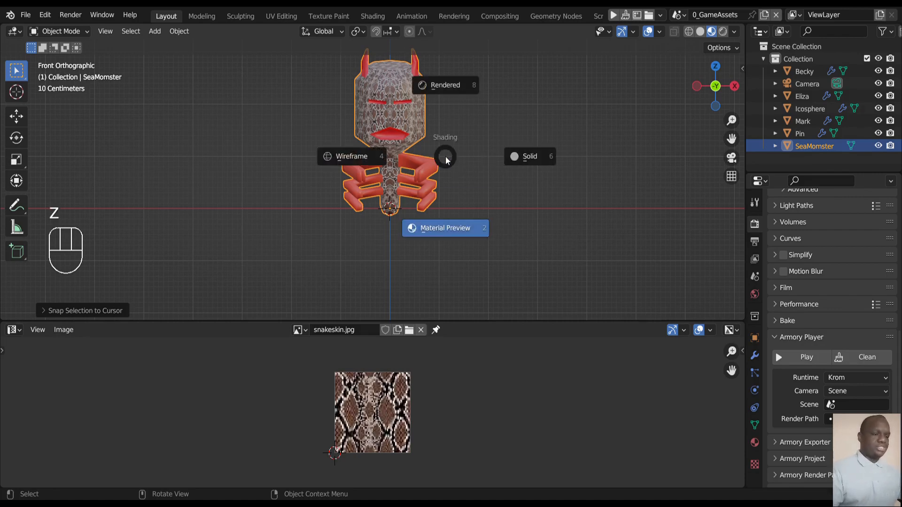
left_click(517, 157)
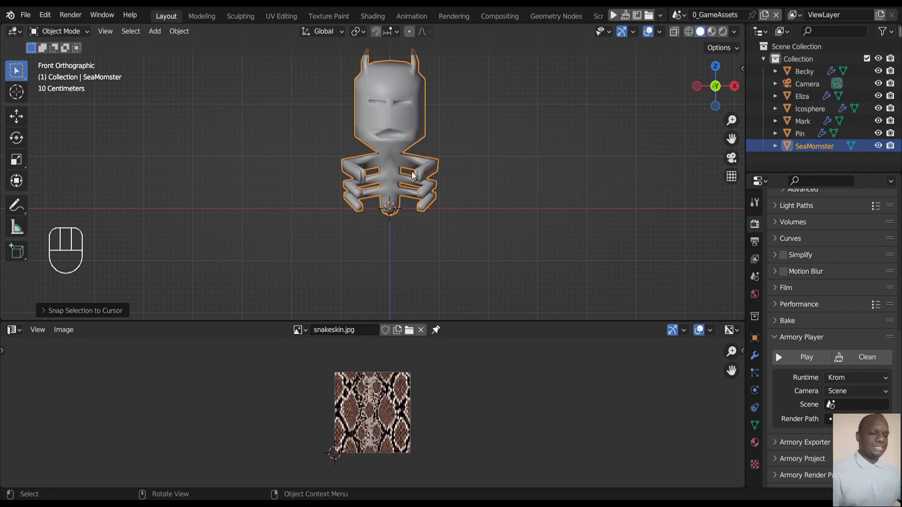
scroll(419, 174, "up", 4)
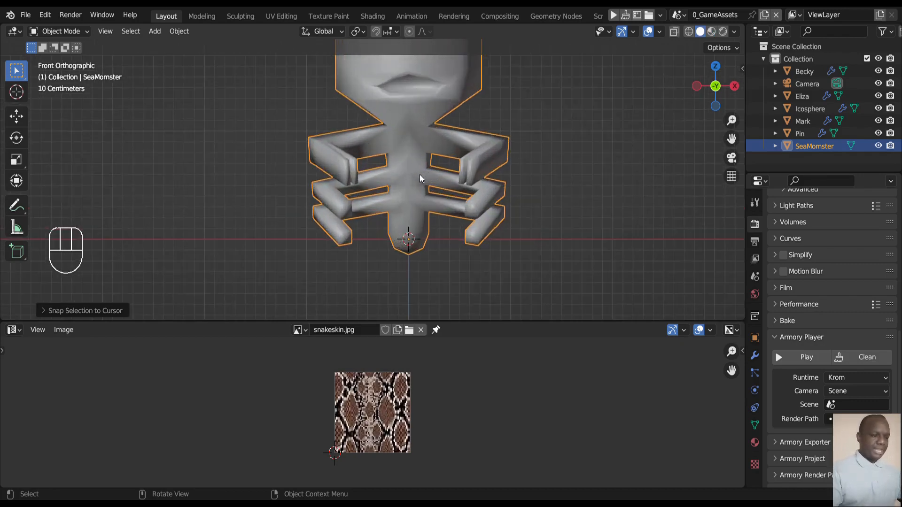
scroll(424, 179, "down", 2)
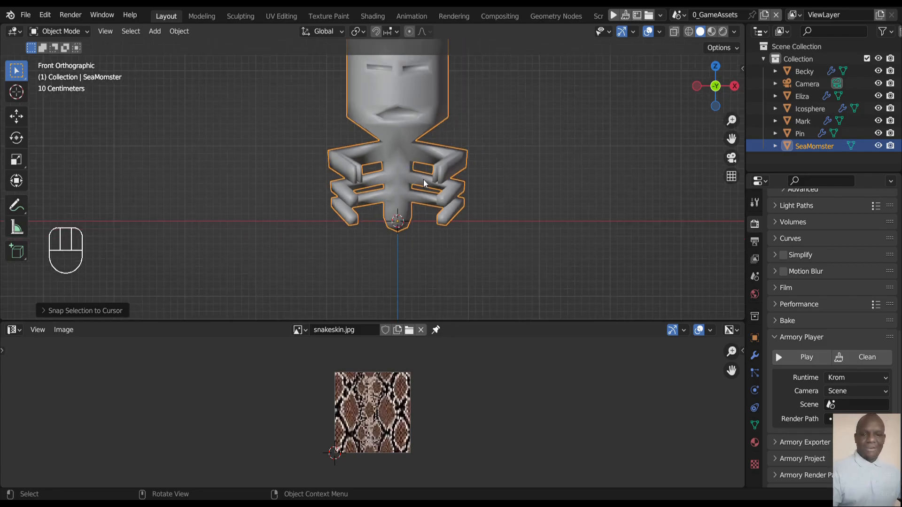
- Add an armature at the 3D cursor and enable In Front in its viewport display settings
key("shift+a")
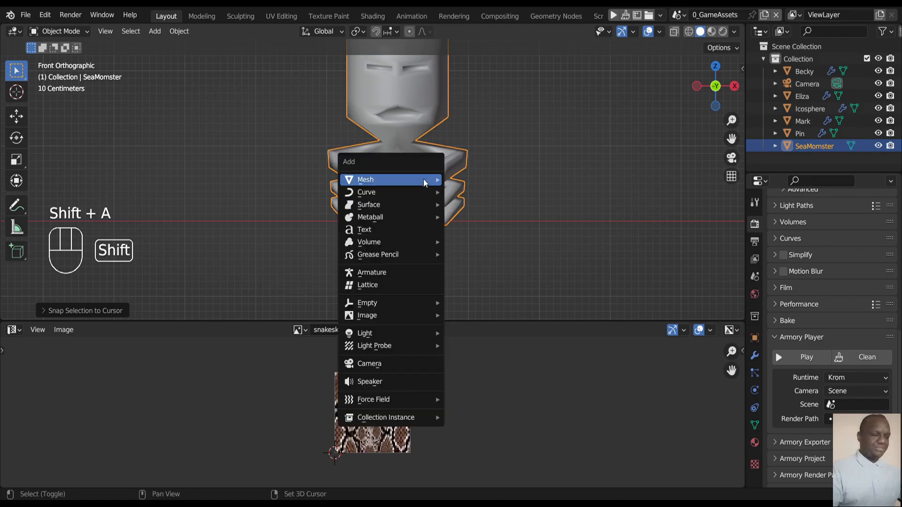
mouse_move(423, 179)
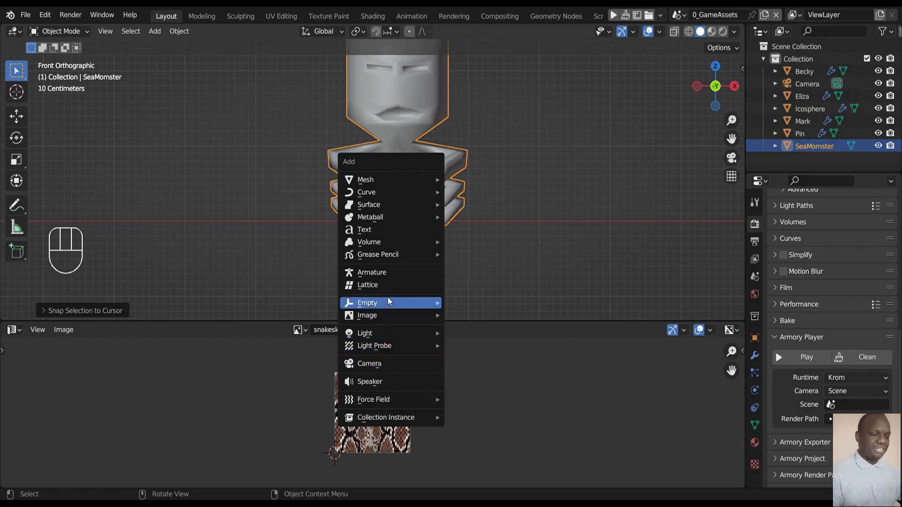
left_click(414, 274)
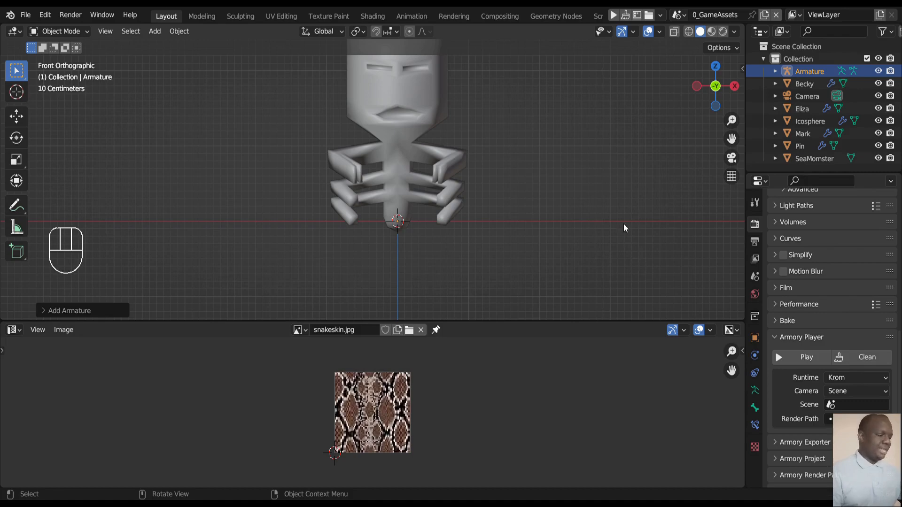
left_click(755, 391)
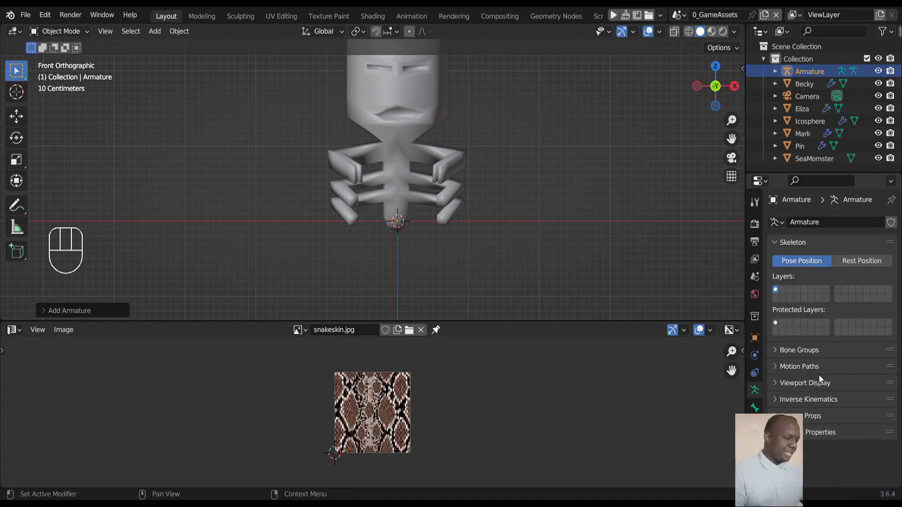
left_click(781, 382)
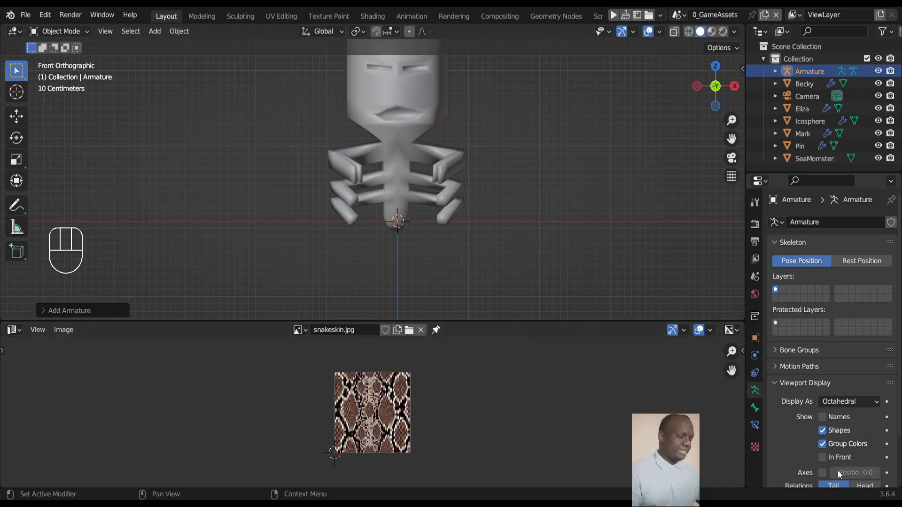
left_click(822, 457)
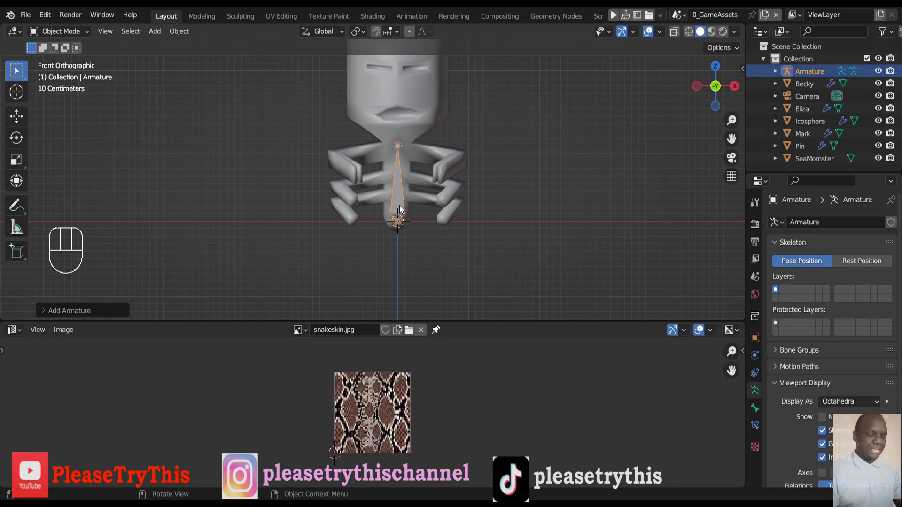
- Move the armature very slightly in the negative X direction to align it with the sea monster's body
key("g")
key("x")
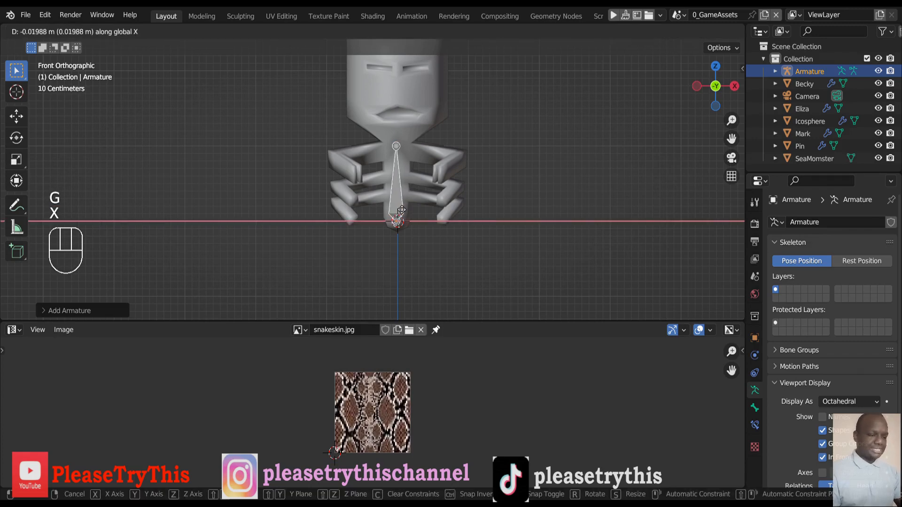
left_click(398, 209)
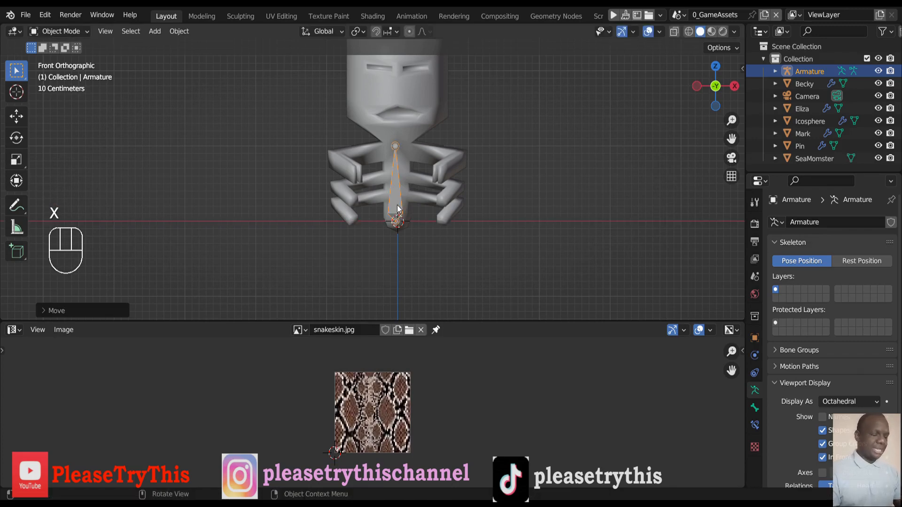
- In right side view, move the spiky icosphere about 3 m along the negative Y axis, away from the sea monster
key("KP_3")
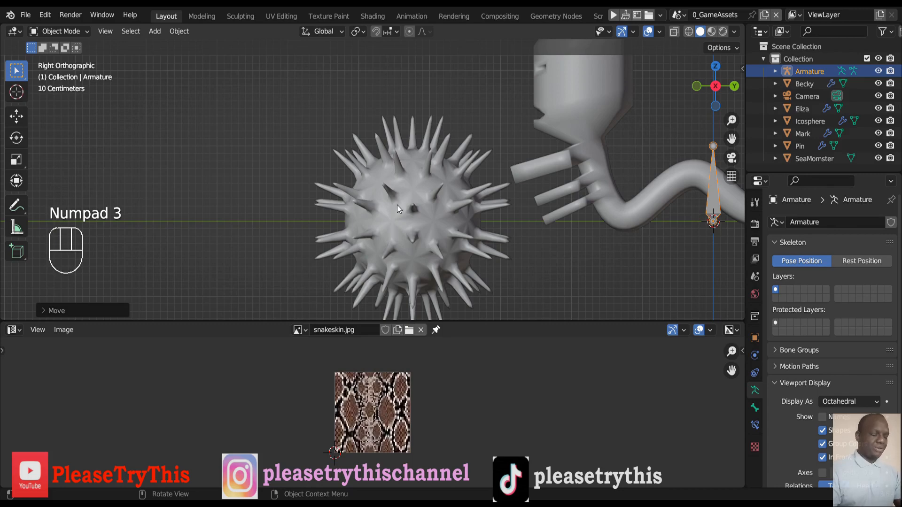
left_click(450, 211)
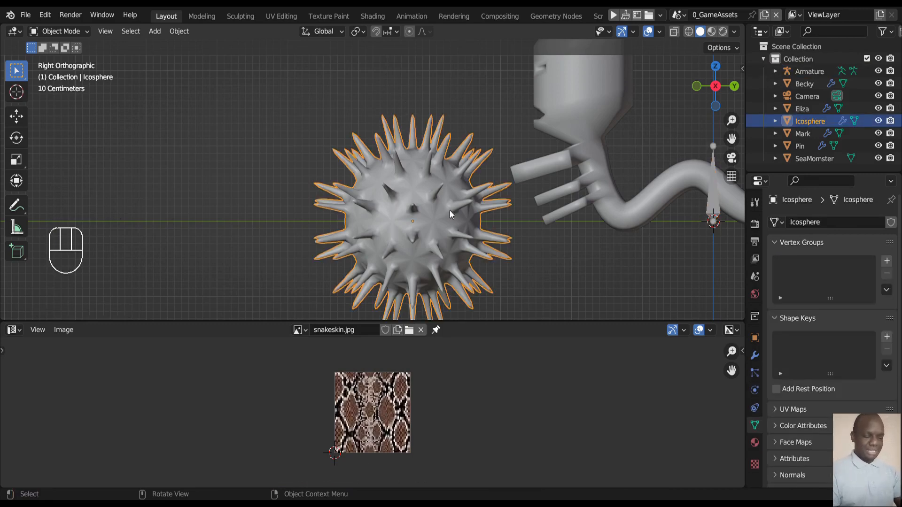
key("g")
key("y")
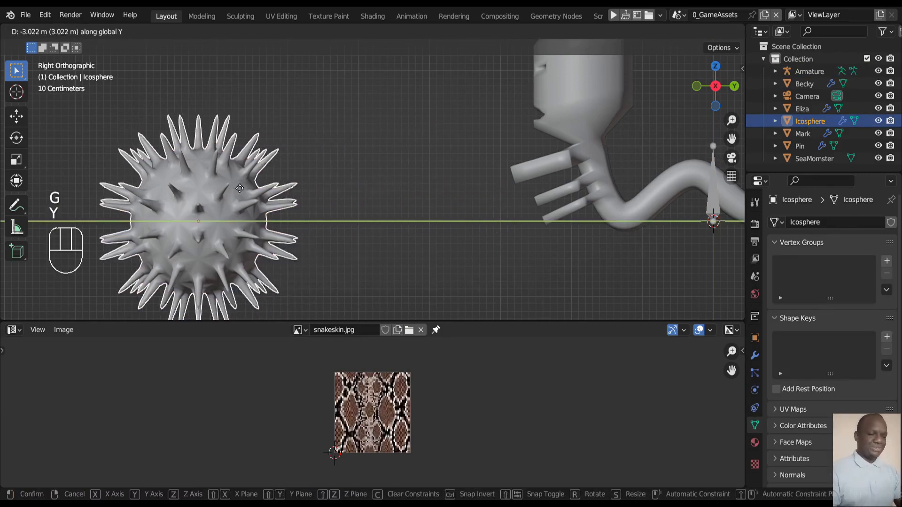
left_click(225, 187)
- Move the armature about 1.37 m along the negative Y axis to the base of the sea monster's upright torso
key("ctrl+KP_6")
key("ctrl+KP_6")
key("ctrl+KP_6")
key("ctrl+KP_6")
key("ctrl+KP_6")
key("ctrl+KP_6")
key("ctrl+KP_6")
key("ctrl+KP_6")
key("ctrl+KP_6")
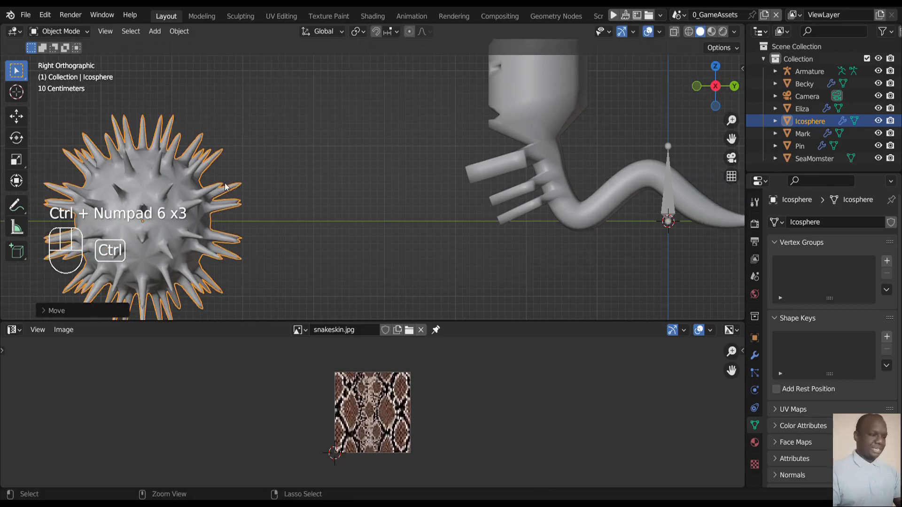
key("ctrl+KP_6")
key("ctrl+KP_6")
key("ctrl+KP_6")
key("ctrl+KP_6")
key("ctrl+KP_8")
key("ctrl+KP_8")
key("ctrl+KP_8")
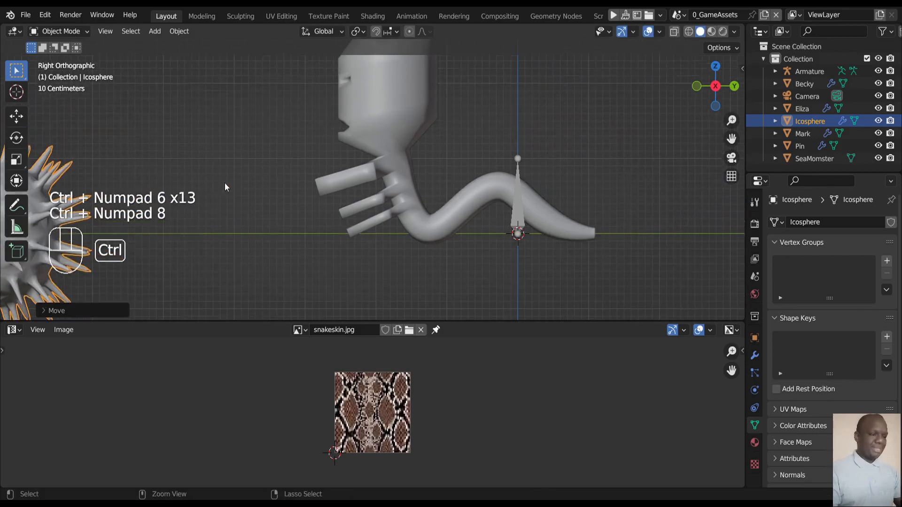
key("ctrl+KP_6")
key("ctrl+KP_6")
key("ctrl+KP_6")
key("ctrl+KP_6")
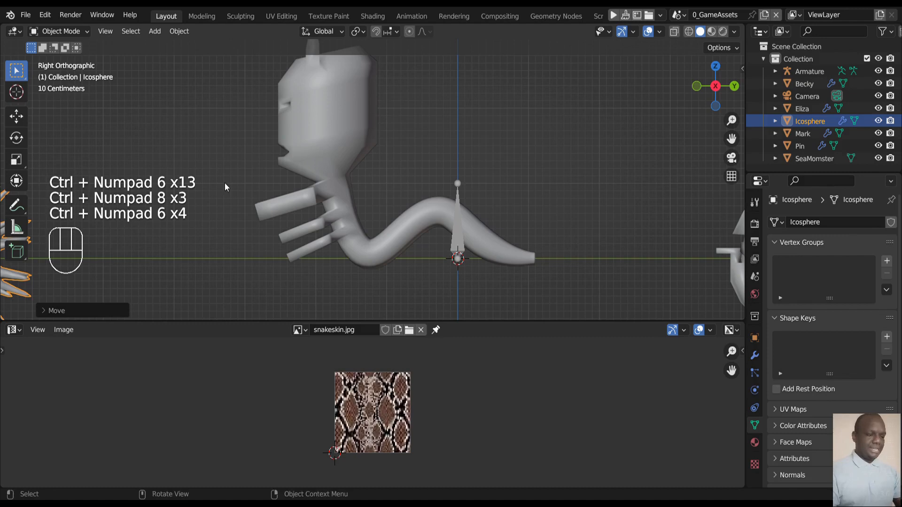
left_click(464, 251)
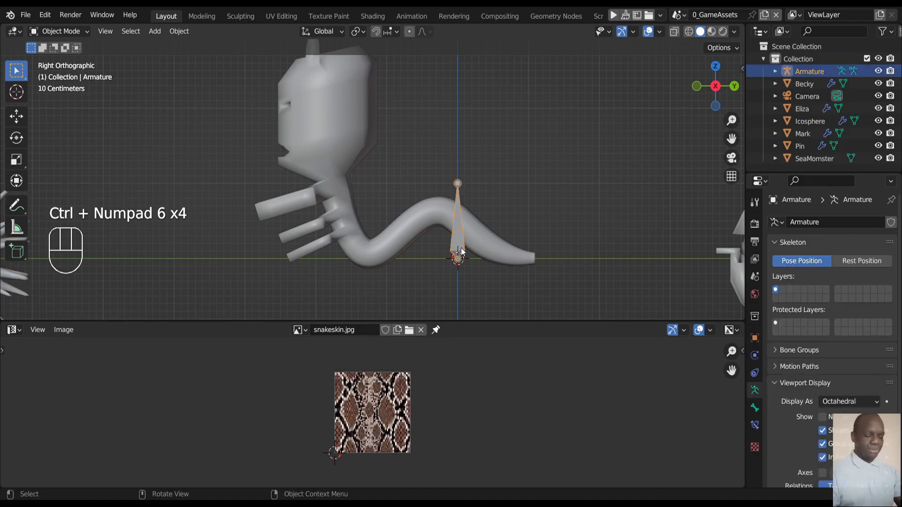
key("g")
key("y")
key("x")
key("y")
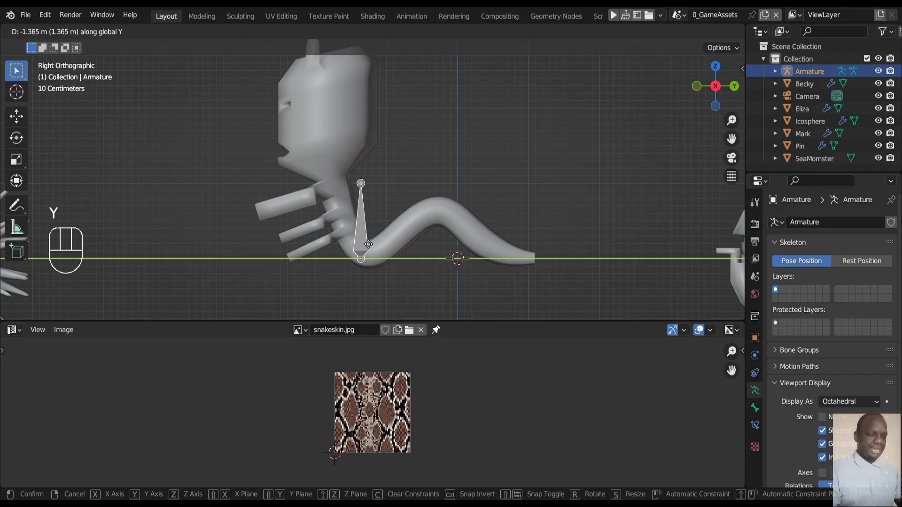
left_click(368, 243)
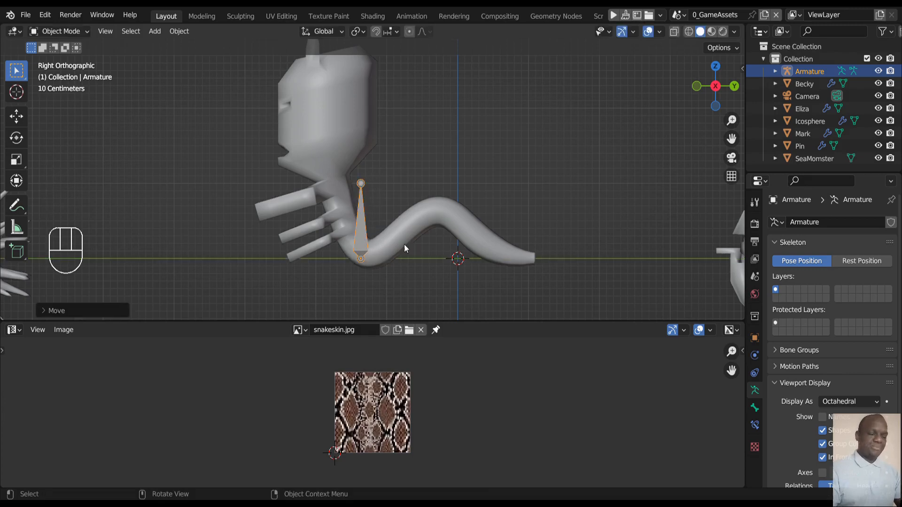
- Rotate the armature about 20° around the global X axis so the bone leans along the sea monster's torso
key("r")
key("x")
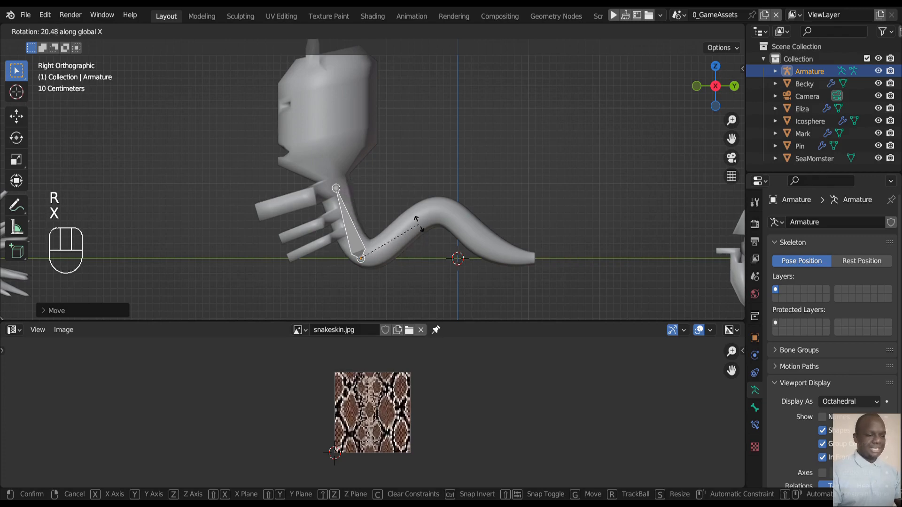
left_click(418, 224)
left_click(419, 224)
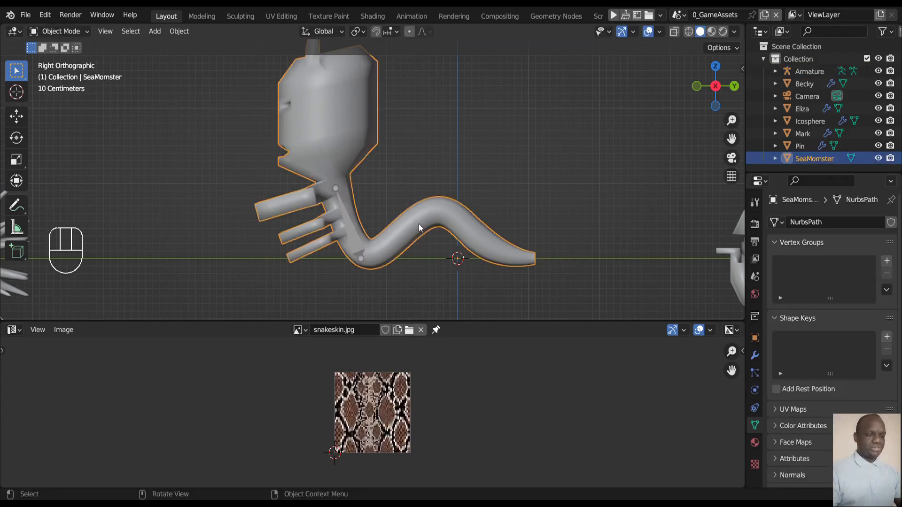
- Select the armature again and raise it about 0.1 m along the Z axis
left_click(359, 248)
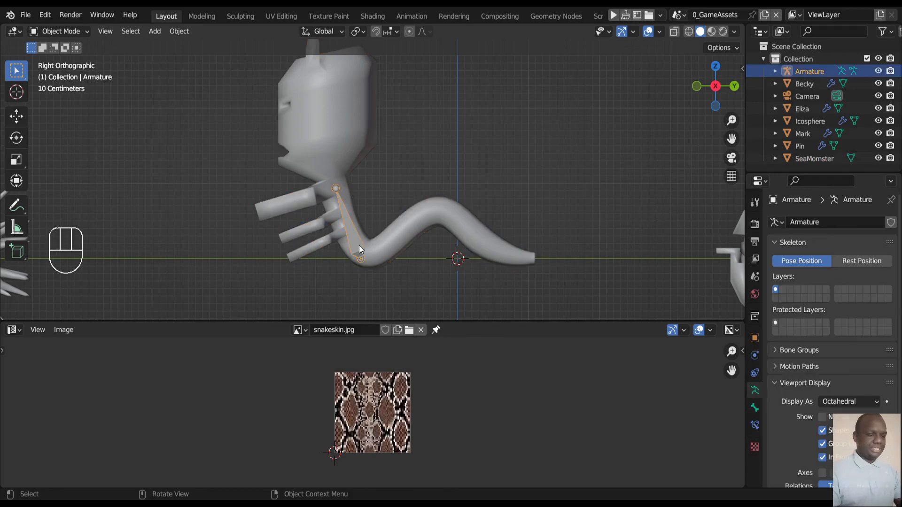
key("g")
key("z")
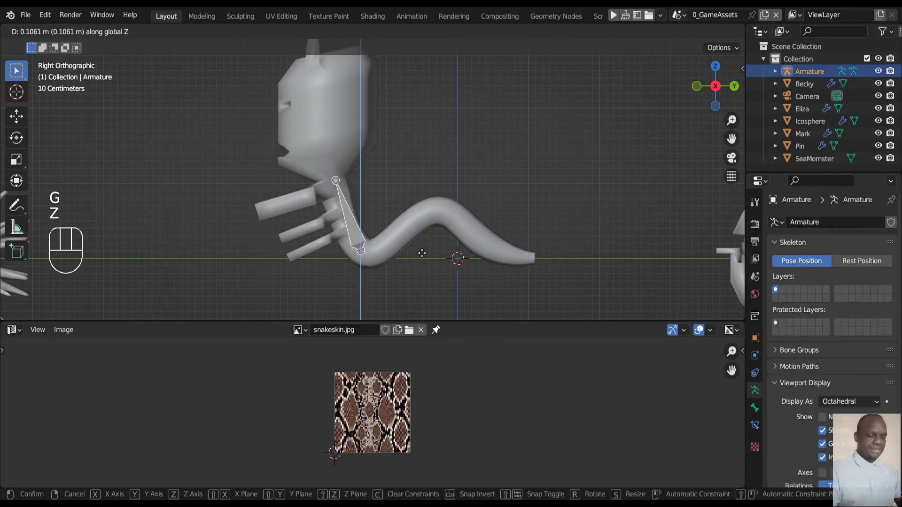
left_click(417, 252)
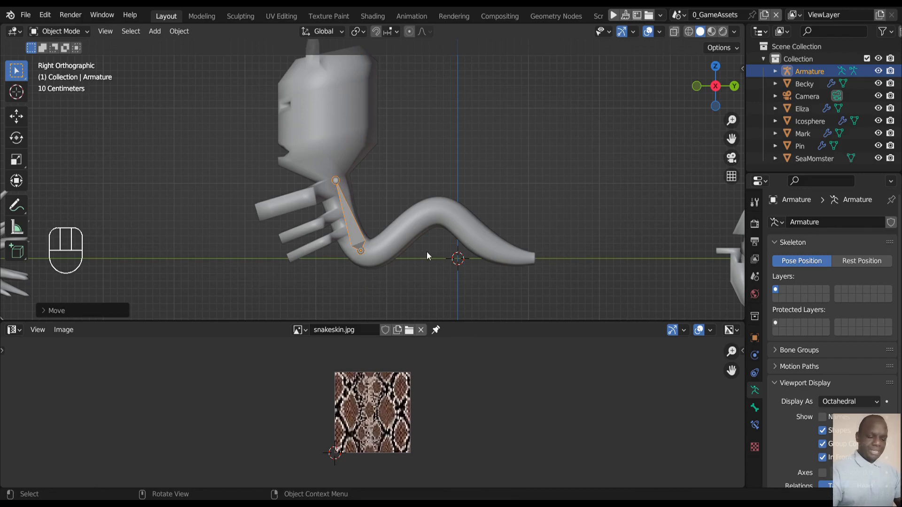
- Rotate the armature about -4° around X and shift it about 0.07 m along the negative Y axis inside the torso
key("r")
key("x")
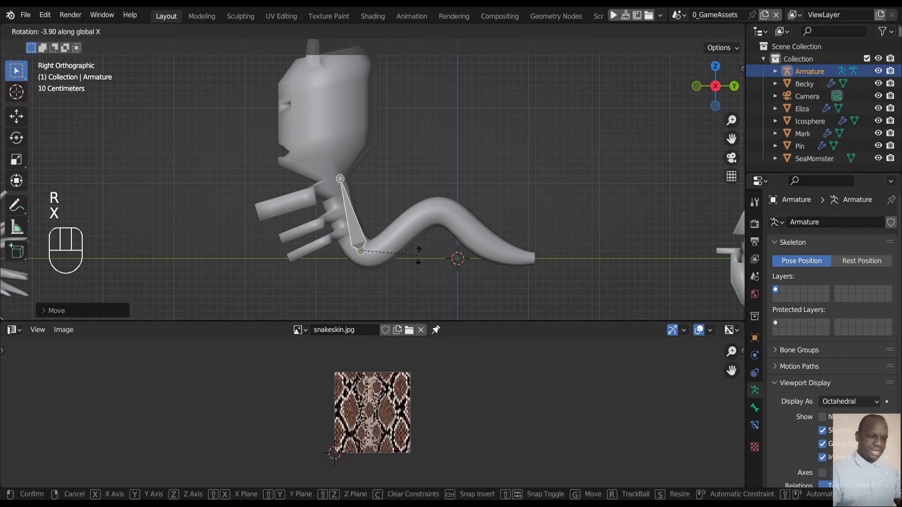
left_click(421, 257)
key("g")
key("y")
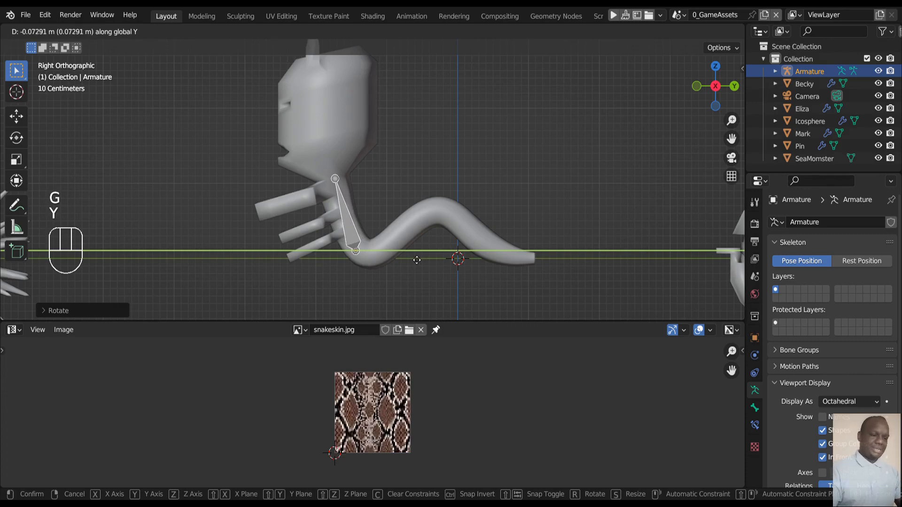
left_click(422, 259)
- Tilt the armature slightly in the positive direction around X to follow the torso, and switch to the front view
key("r")
key("x")
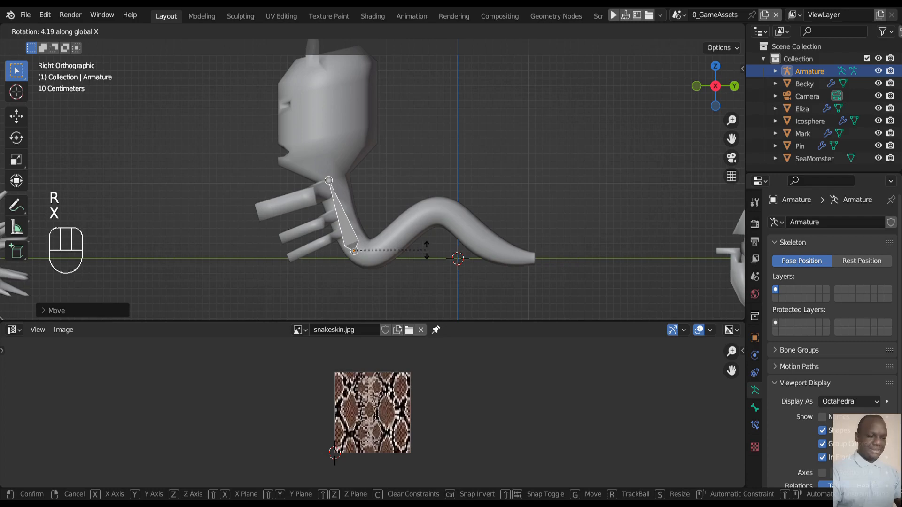
left_click(426, 256)
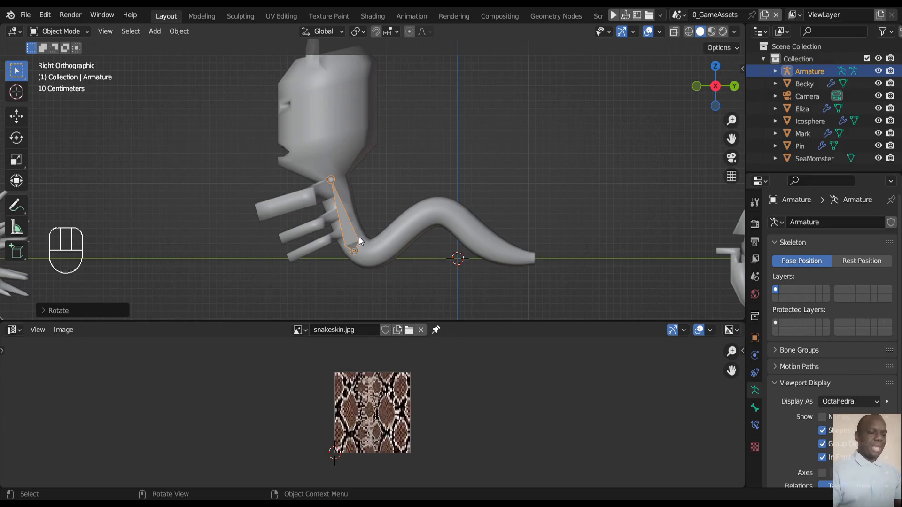
key("KP_1")
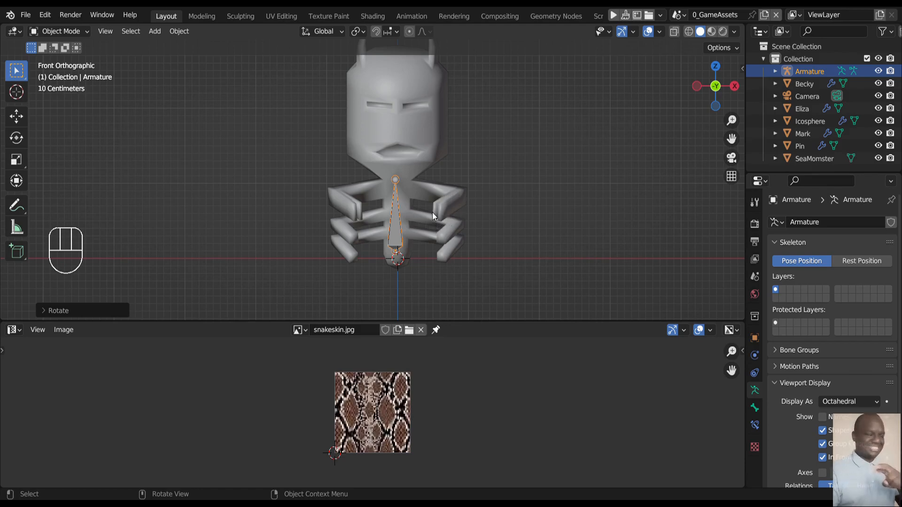
left_click(397, 225)
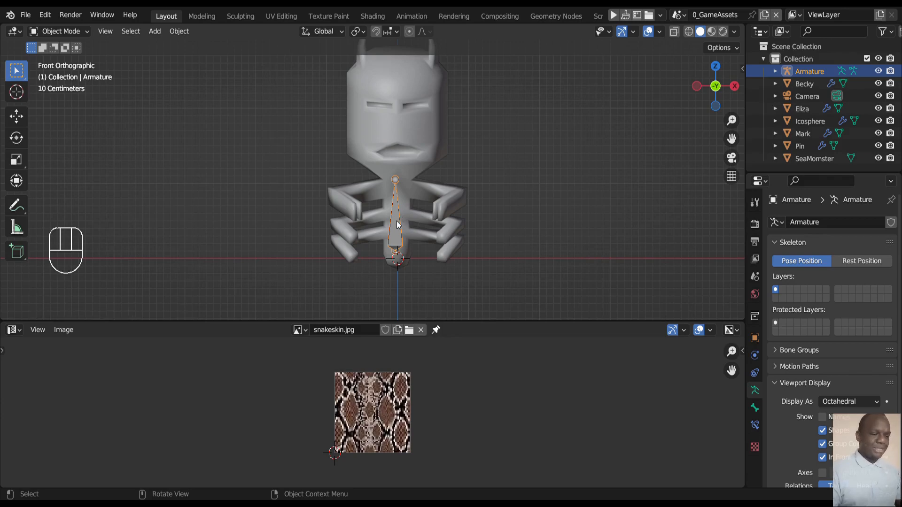
right_click(397, 225)
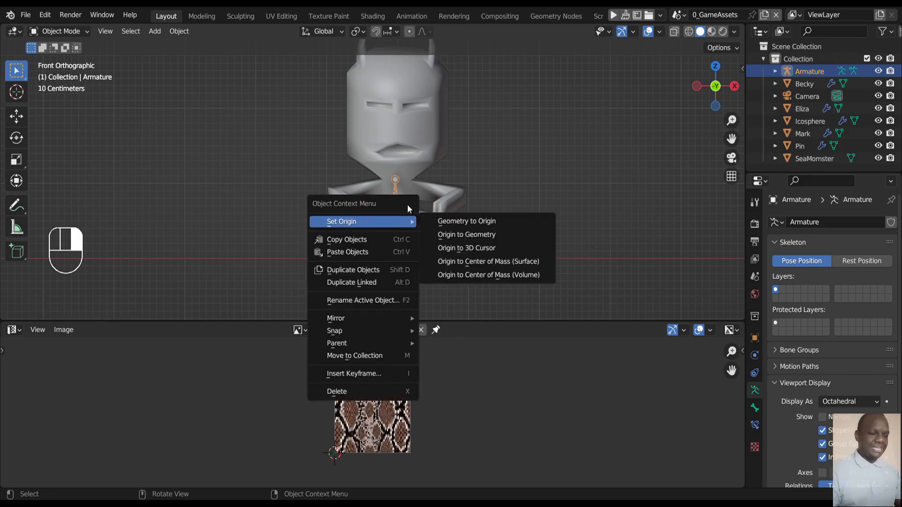
left_click(426, 191)
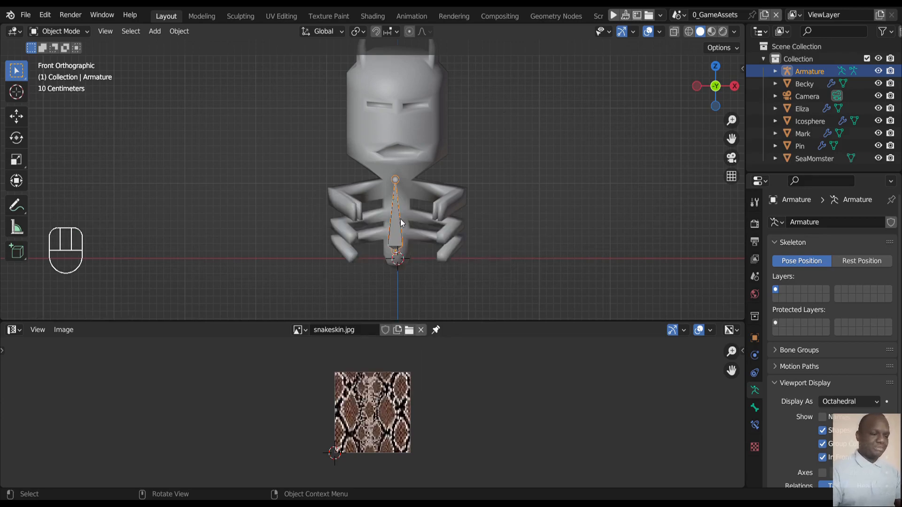
- In Edit Mode, subdivide the armature's single bone into two
key("Tab")
left_click(393, 235)
right_click(392, 234)
left_click(390, 232)
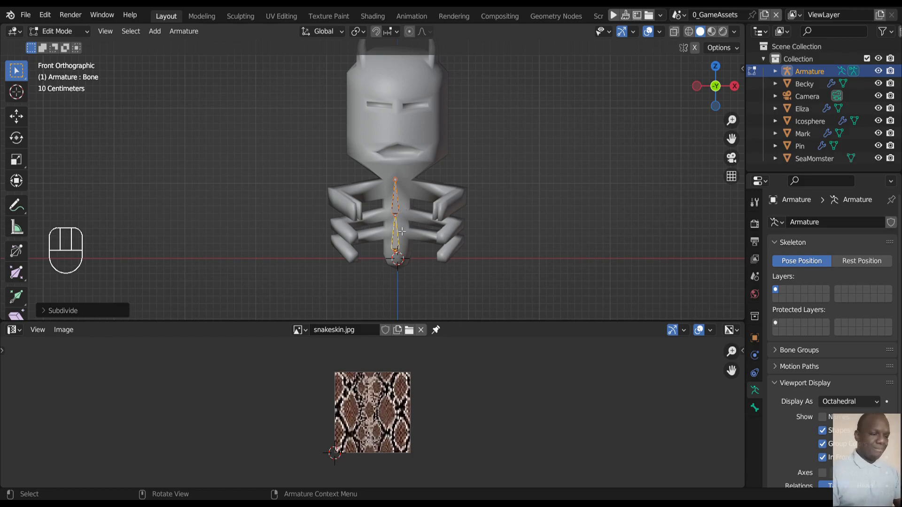
- Try to subdivide both bones at once, and undo that subdivision
right_click(397, 236)
left_click(393, 232)
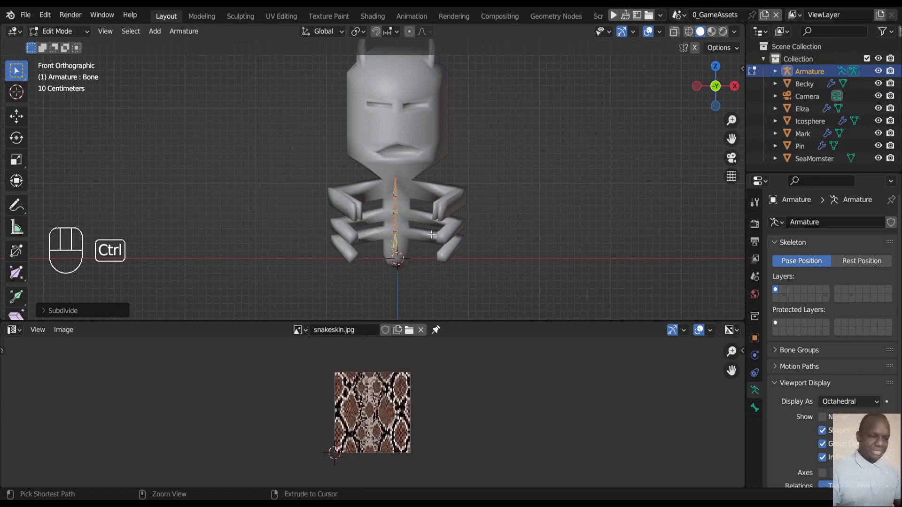
key("ctrl+z")
- Subdivide only the lower bone, and move the uppermost bone about 0.1 m down along the Z axis
right_click(399, 238)
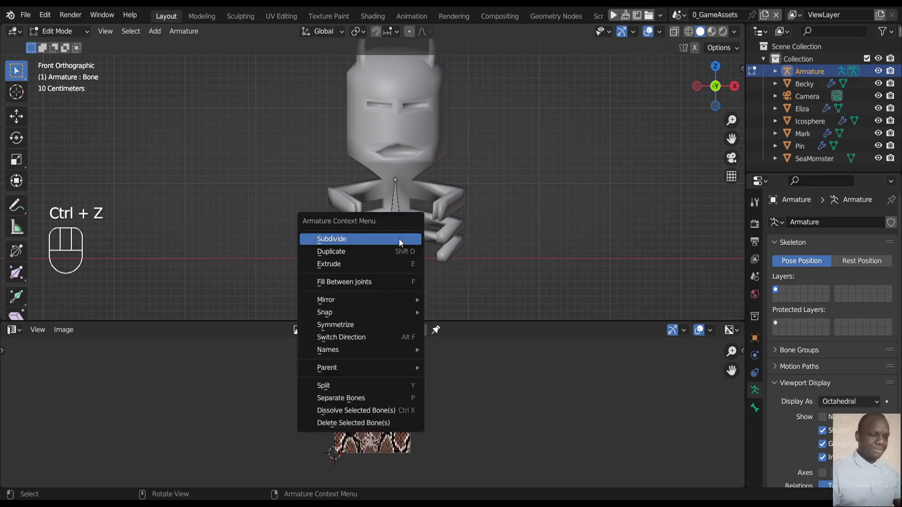
left_click(399, 238)
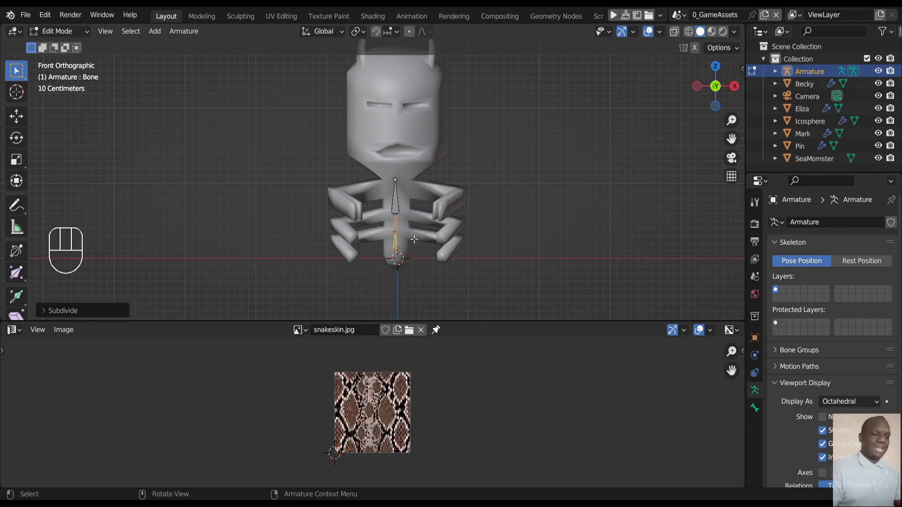
scroll(408, 204, "down", 1, "ctrl")
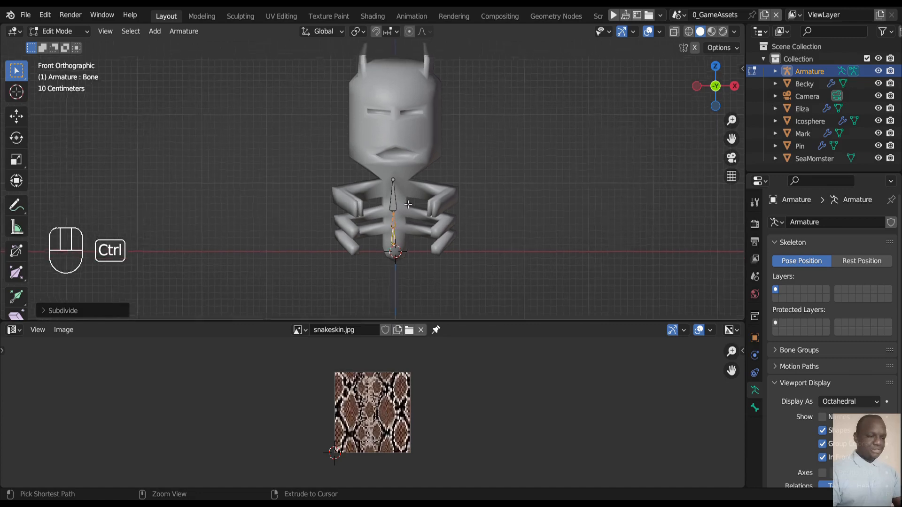
scroll(407, 204, "up", 5, "ctrl")
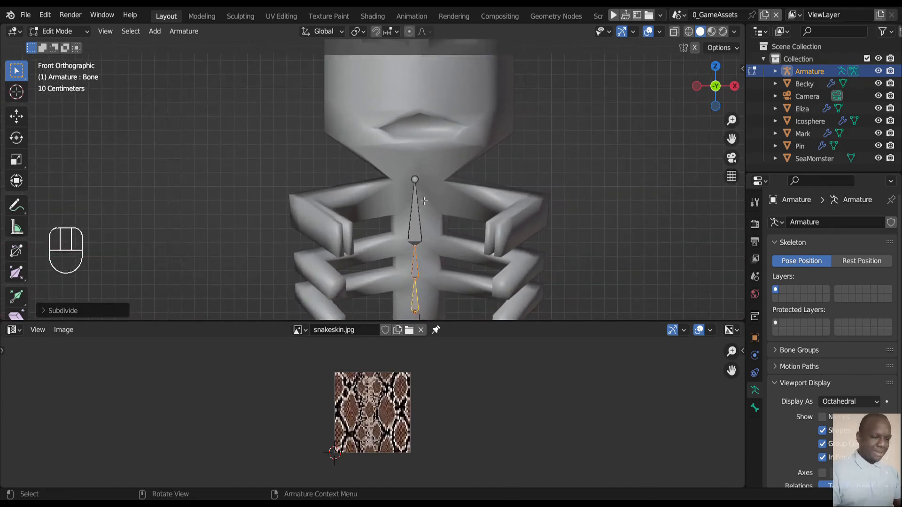
left_click(416, 222)
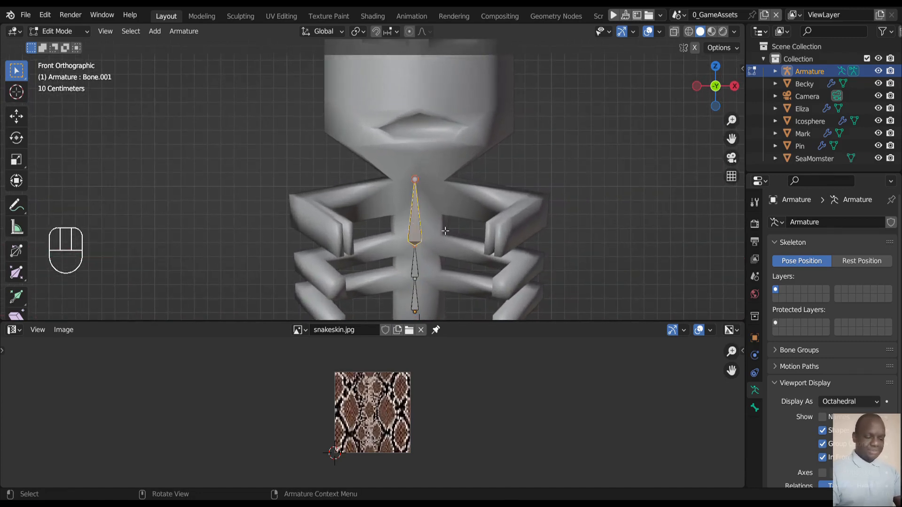
key("g")
key("z")
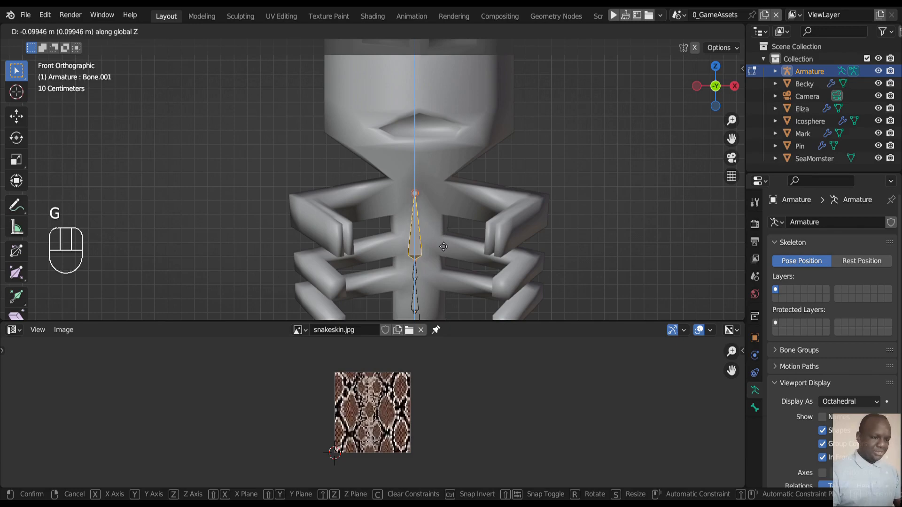
left_click(441, 248)
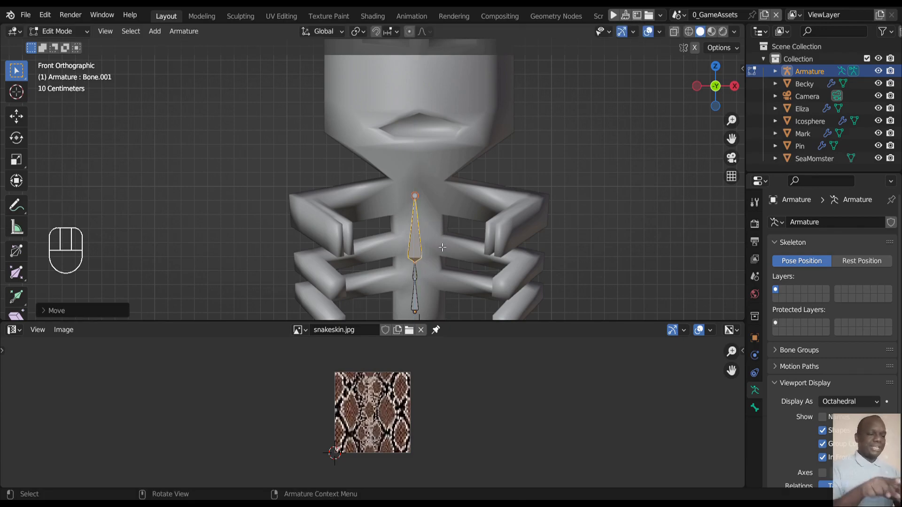
- Move the middle bone of the chain about 0.1 m up along the Z axis
left_click(417, 272)
key("g")
key("z")
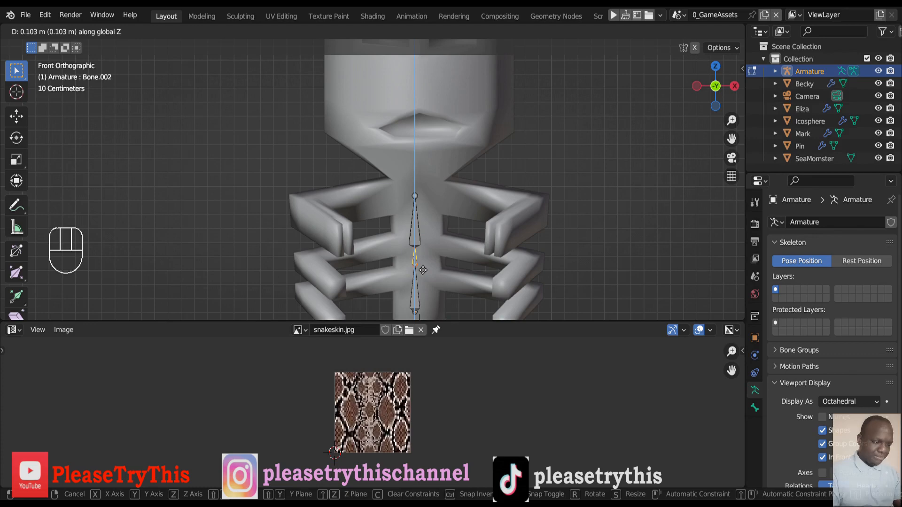
left_click(423, 271)
- Move the lowest bone about 0.12 m down along the Z axis towards the bottom of the body
key("ctrl+KP_2")
key("ctrl+KP_2")
key("ctrl+KP_2")
key("ctrl+KP_2")
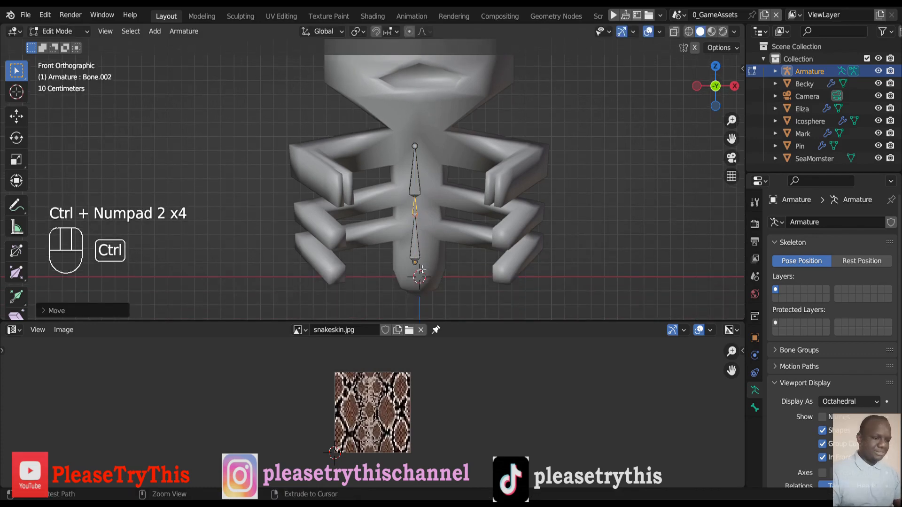
left_click(418, 253)
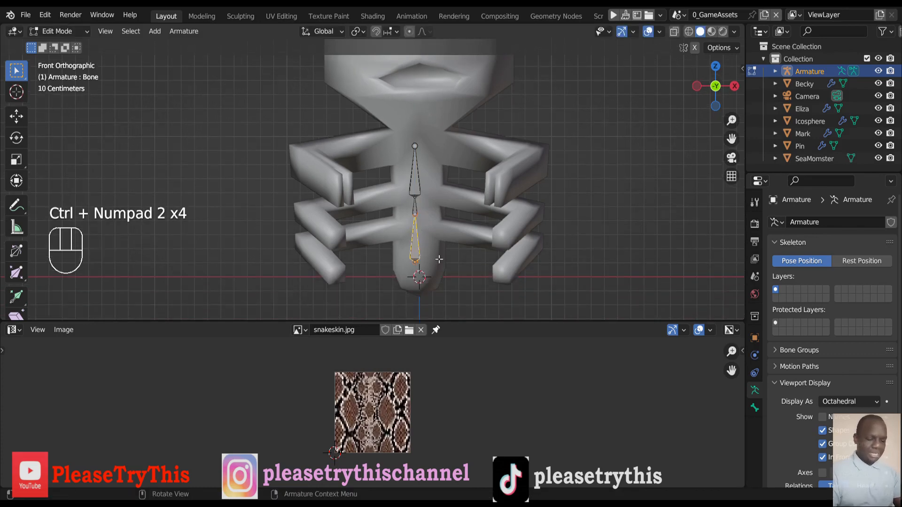
key("g")
key("z")
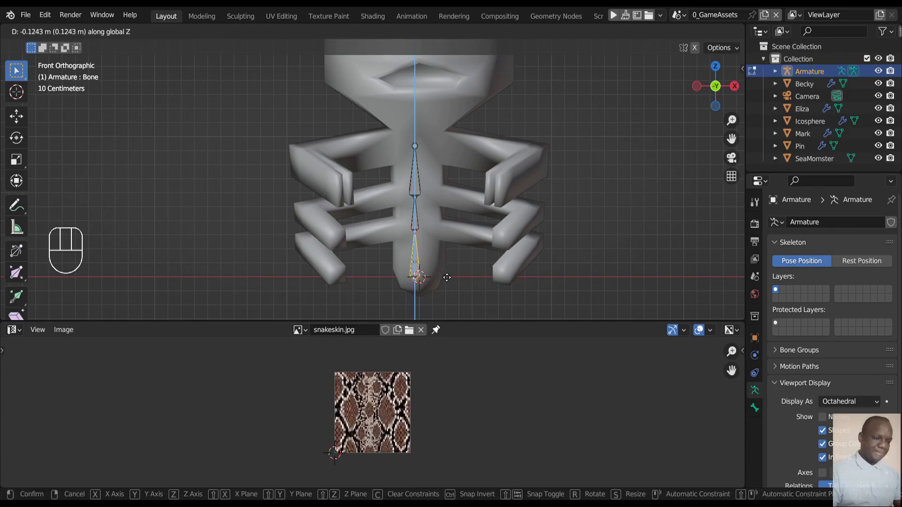
left_click(447, 277)
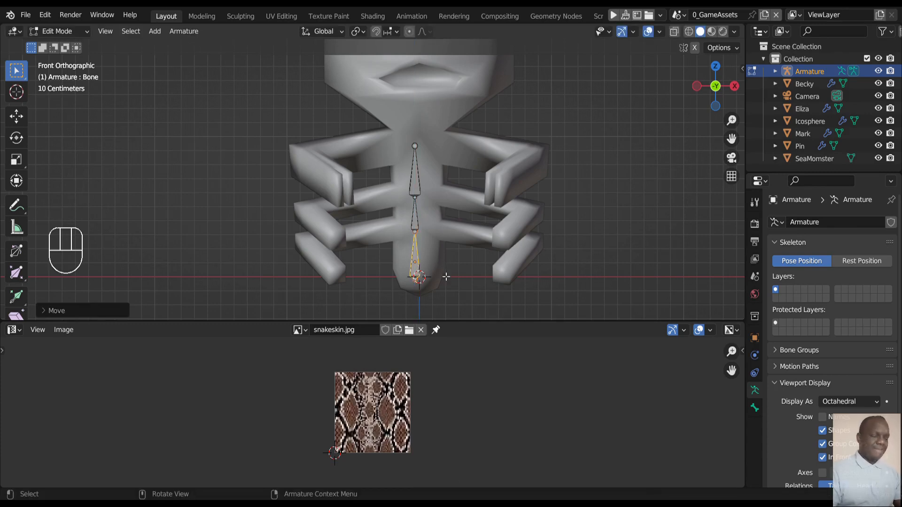
- Extrude a bone about 0.18 m along the X axis from the top of the spine chain towards the upper arm
left_click(416, 146)
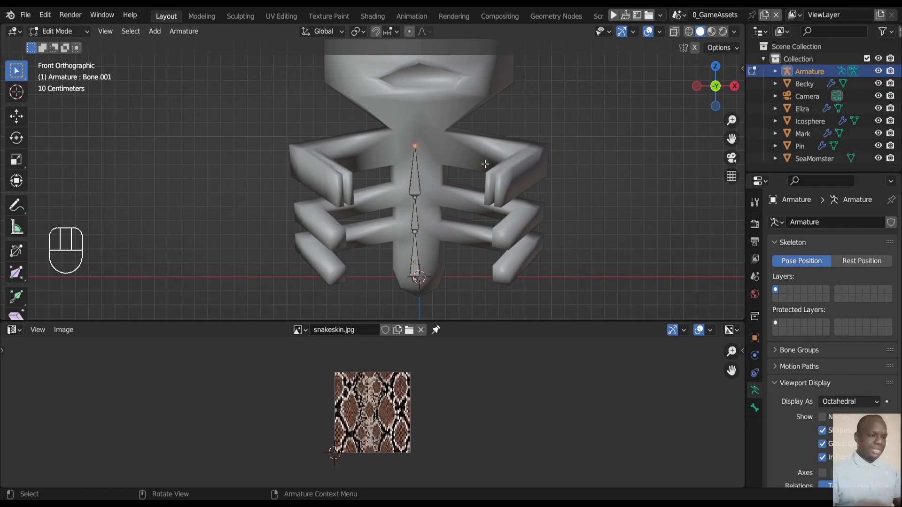
key("e")
key("x")
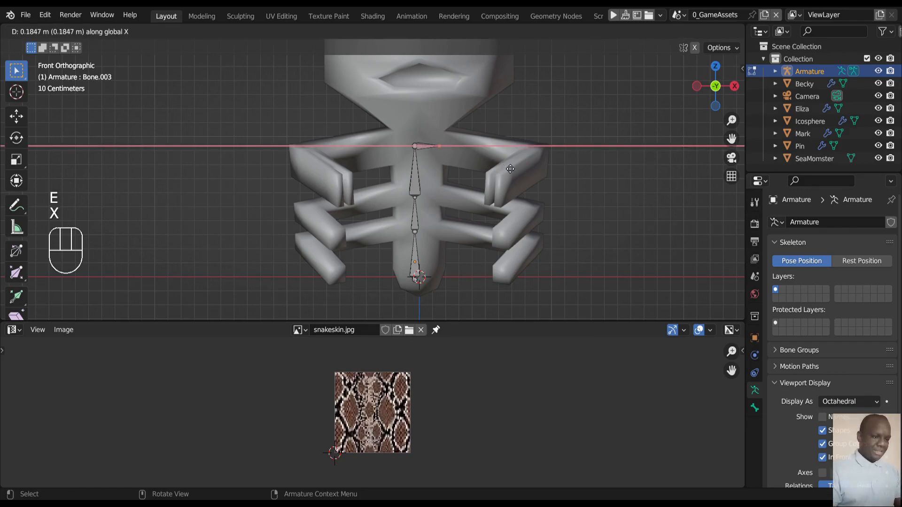
left_click(510, 169)
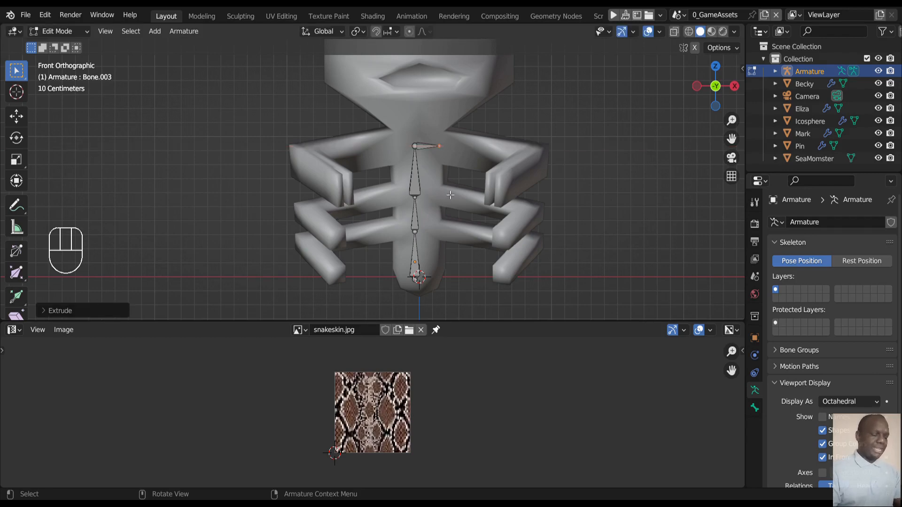
- Rotate the new shoulder bone's tip forward about the Z axis, towards the base of the upper arm
key("KP_3")
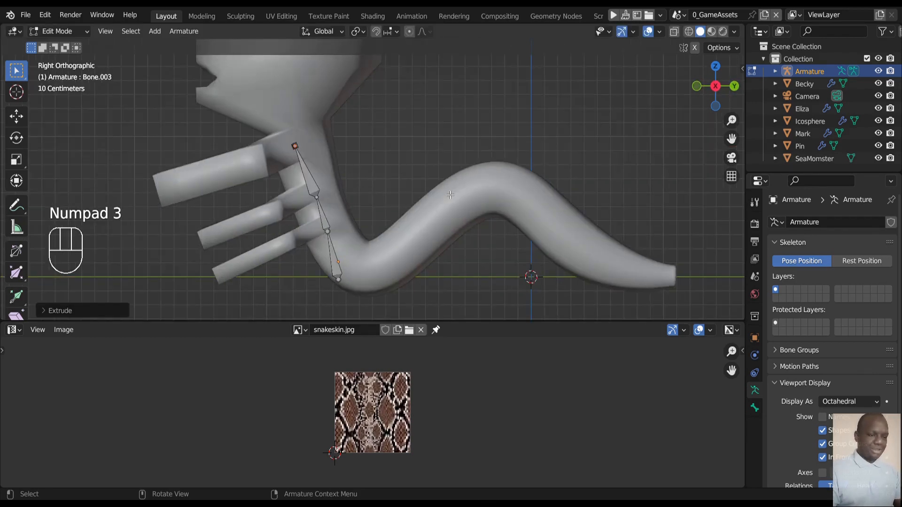
key("r")
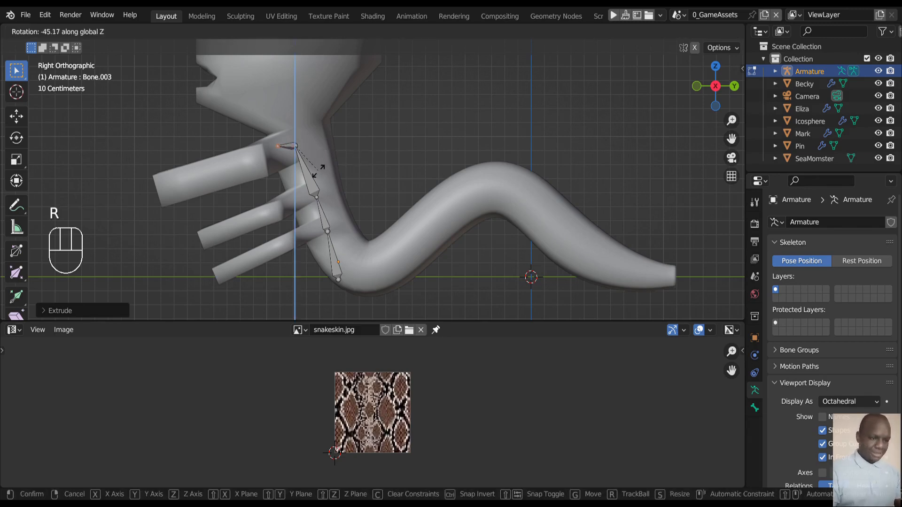
left_click(311, 175)
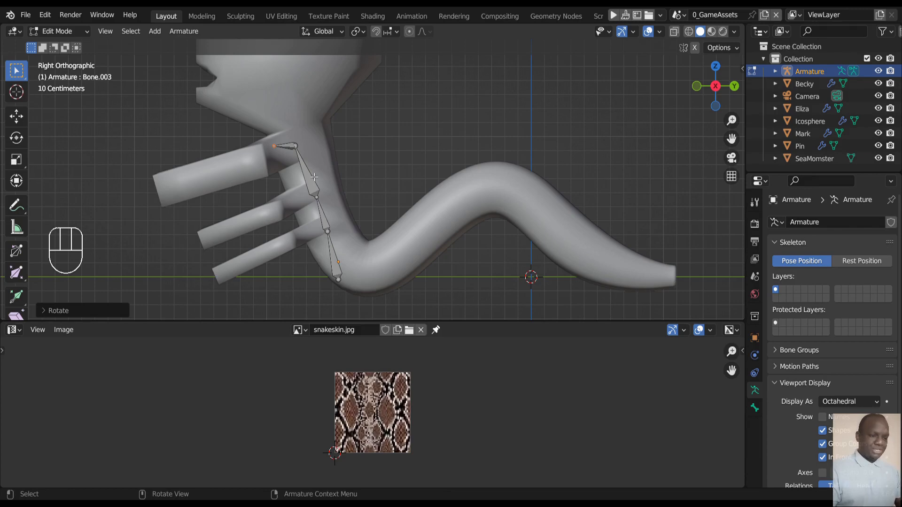
- Lower the shoulder bone's tip slightly along the Z axis and move it about 0.1 m outward along the X axis
key("KP_1")
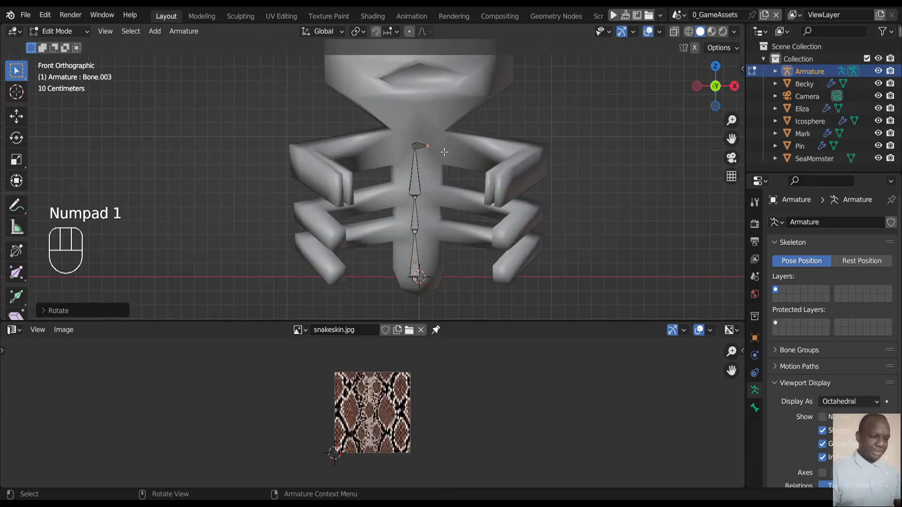
key("g")
key("z")
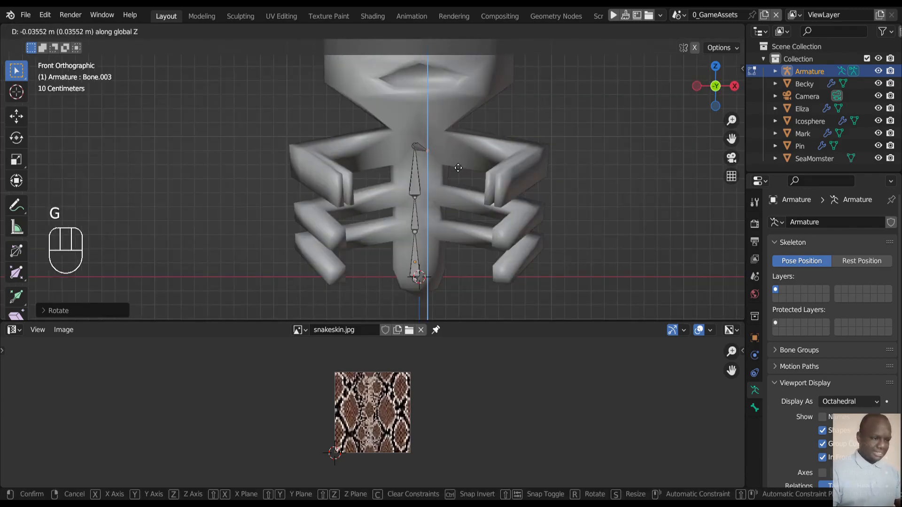
right_click(457, 165)
key("g")
key("x")
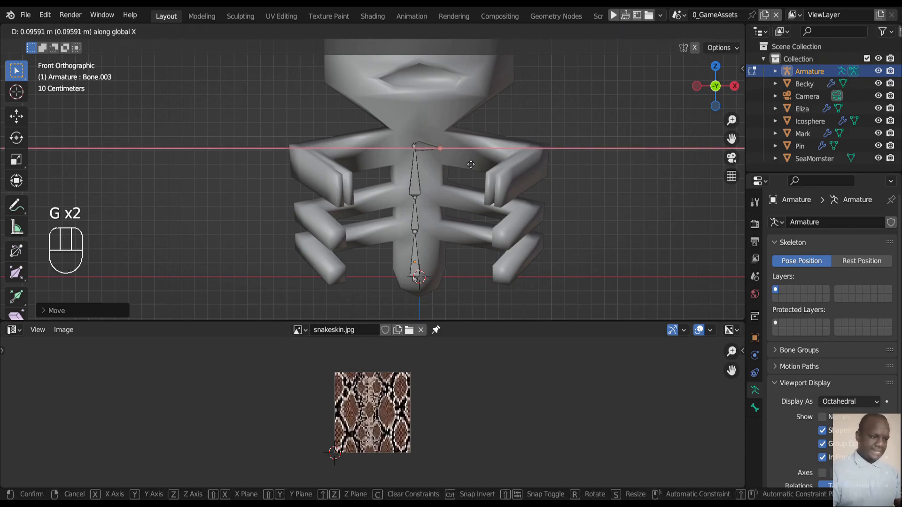
left_click(471, 165)
- In top view, rotate the shoulder bone's tip slightly about the Z axis to follow the direction of the upper arm
key("KP_7")
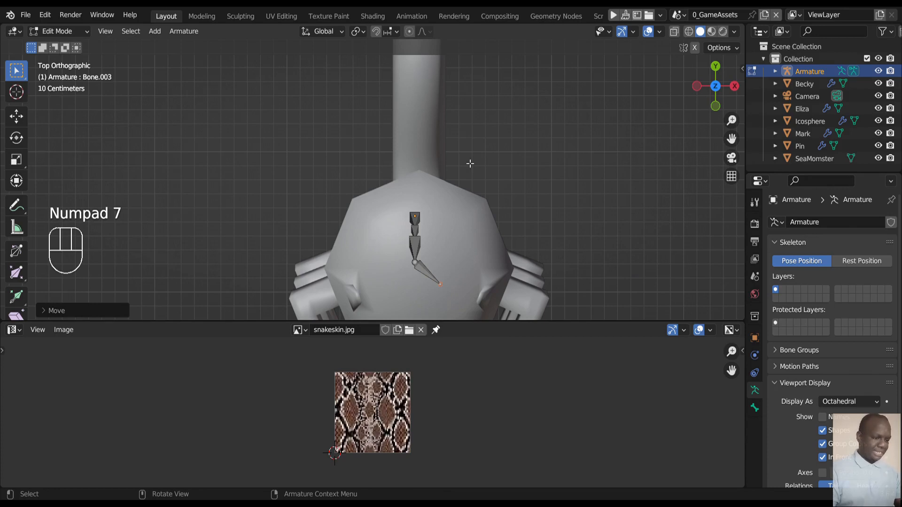
key("ctrl+KP_2")
key("ctrl+KP_2")
key("ctrl+KP_2")
key("ctrl+KP_2")
key("ctrl+KP_2")
key("ctrl+KP_2")
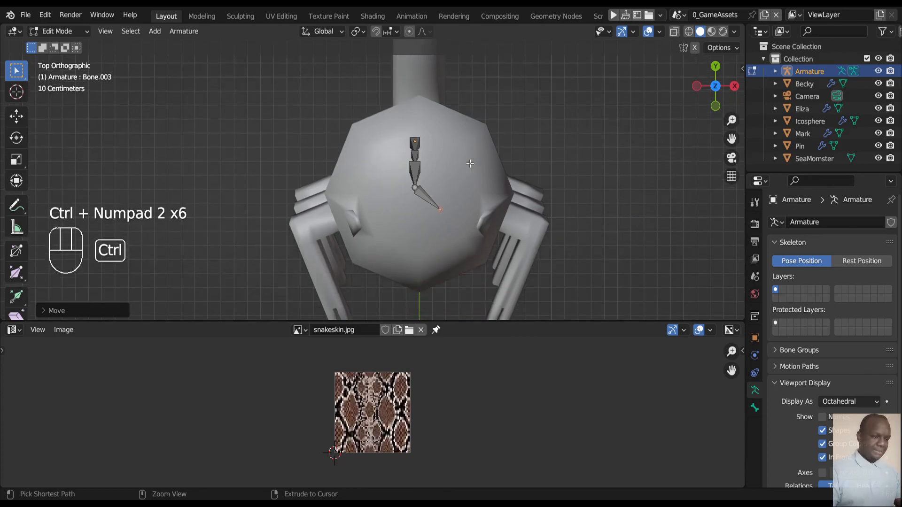
key("r")
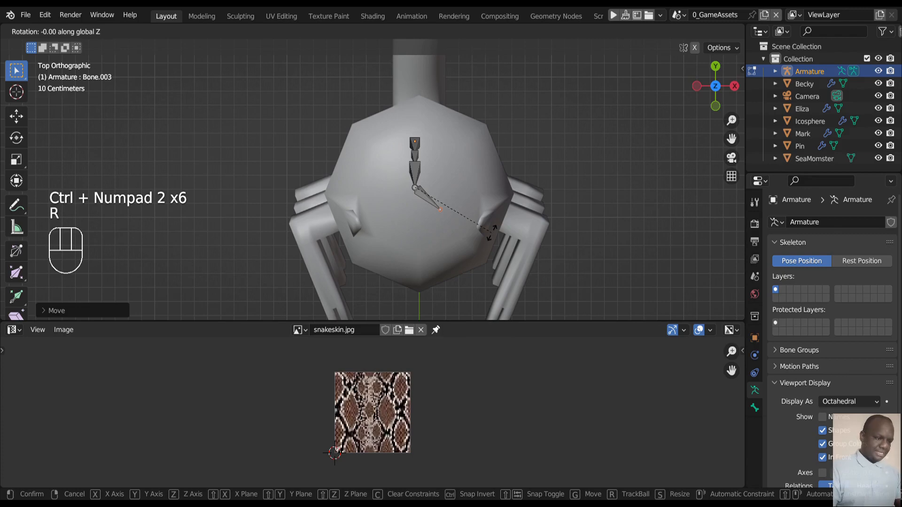
left_click(498, 224)
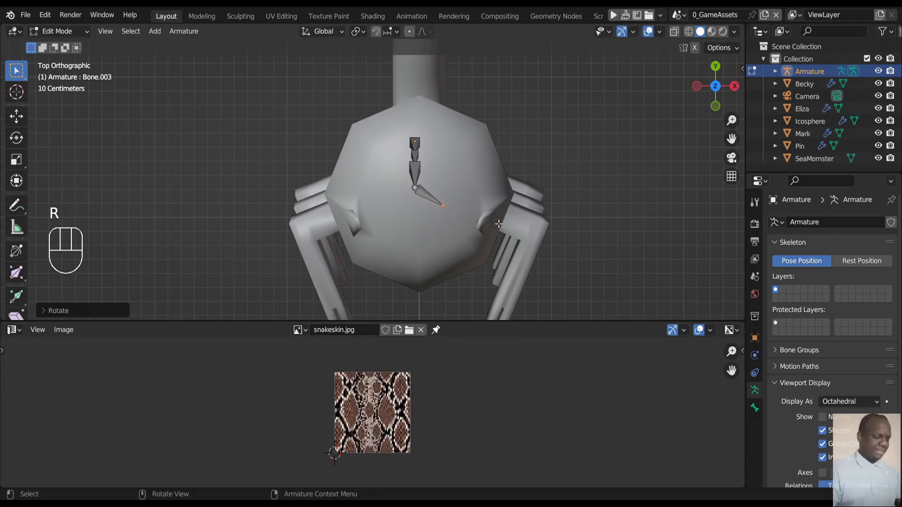
- Examine from the side and front how the shoulder bone sits inside the torso and upper arm
key("KP_2")
key("KP_2")
key("KP_2")
key("KP_2")
key("KP_2")
key("KP_2")
key("KP_6")
key("KP_6")
key("KP_6")
key("KP_6")
key("KP_6")
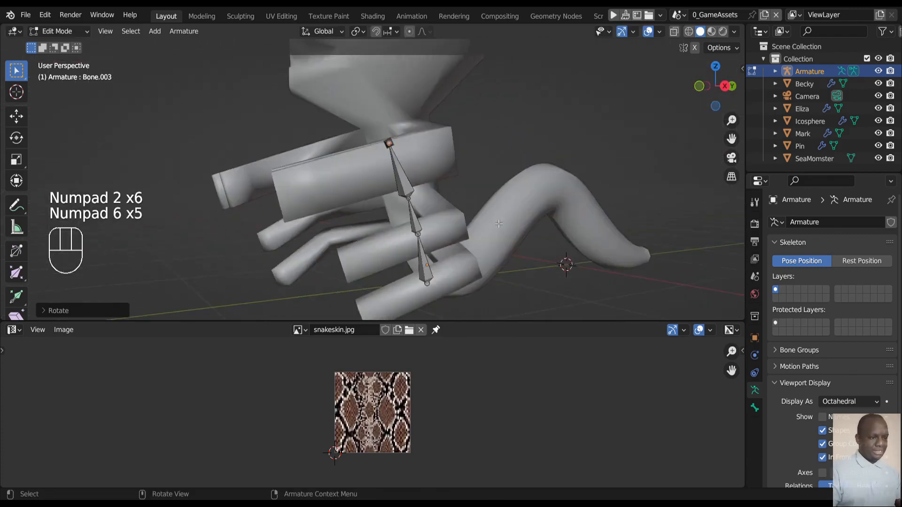
key("KP_6")
key("KP_6")
key("KP_6")
key("KP_6")
key("KP_4")
key("KP_4")
key("KP_4")
key("KP_4")
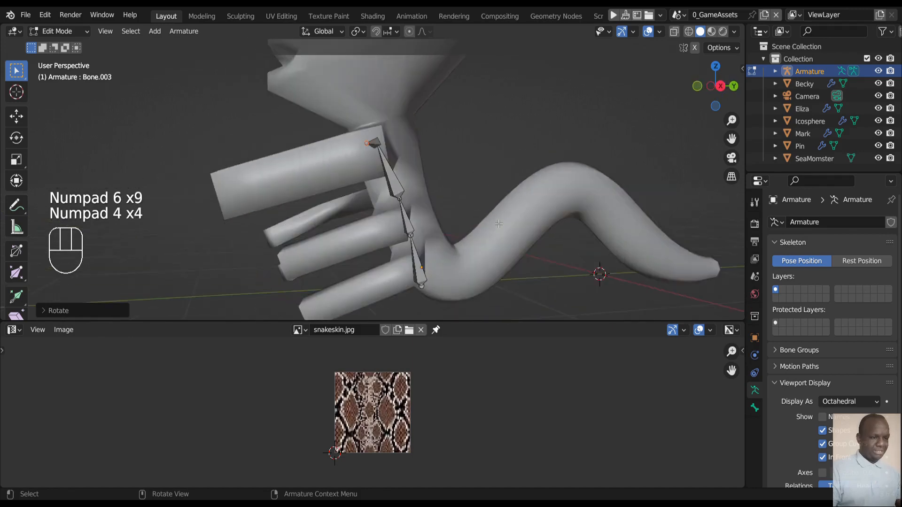
key("KP_4")
key("KP_4")
key("KP_4")
key("KP_4")
key("KP_4")
key("KP_4")
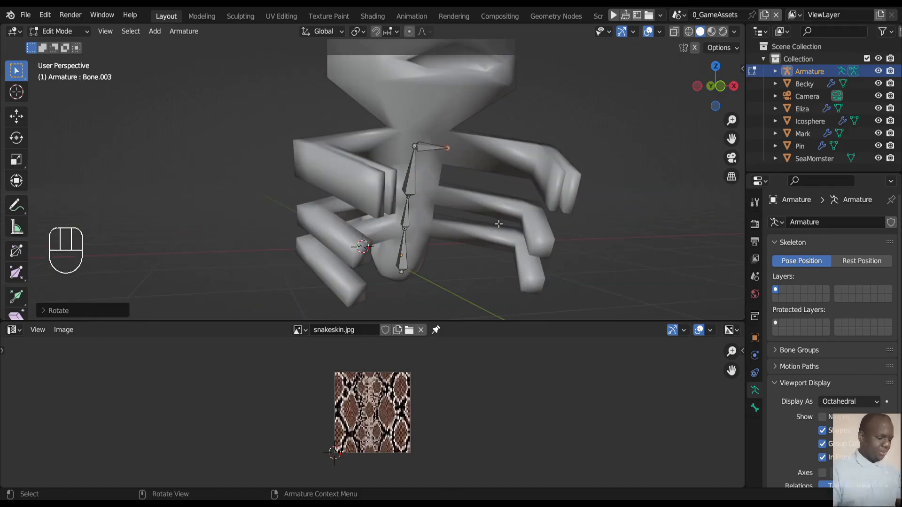
- In front view, extrude an upper-arm bone from the shoulder bone's tip along the X axis, out to the elbow
key("KP_1")
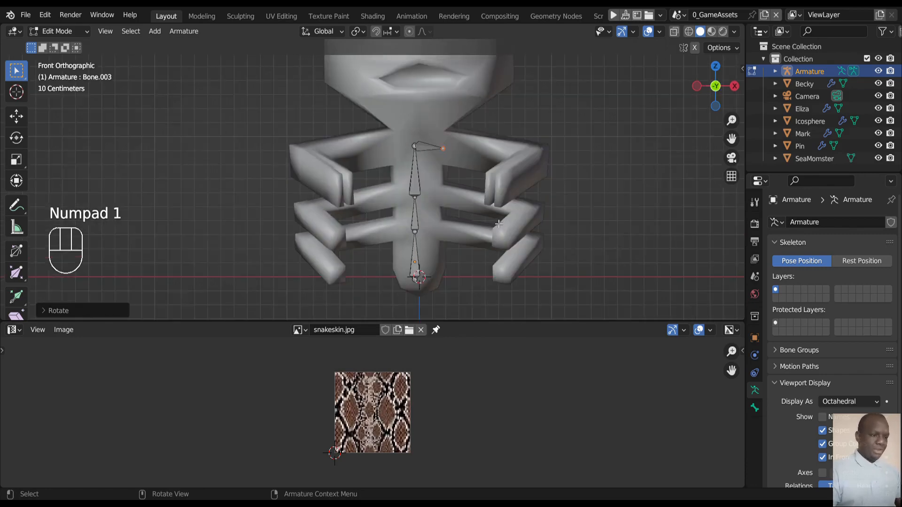
key("e")
key("x")
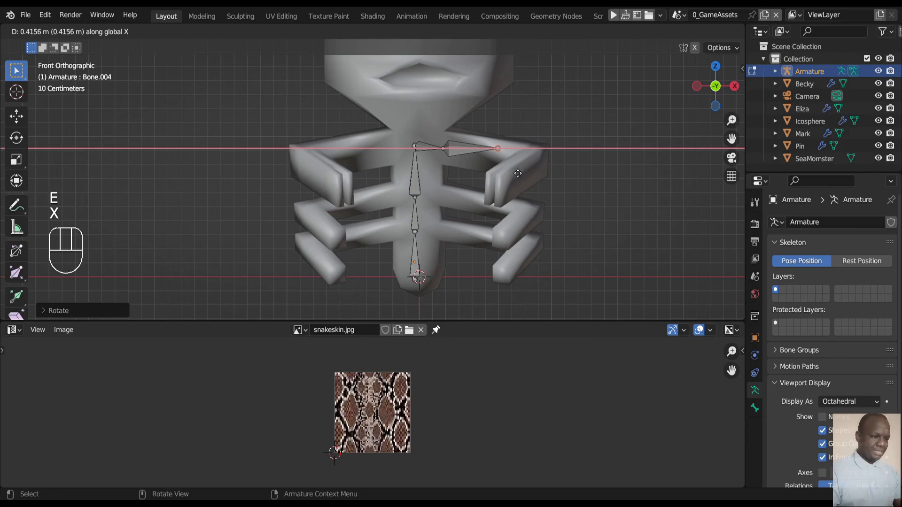
left_click(559, 194)
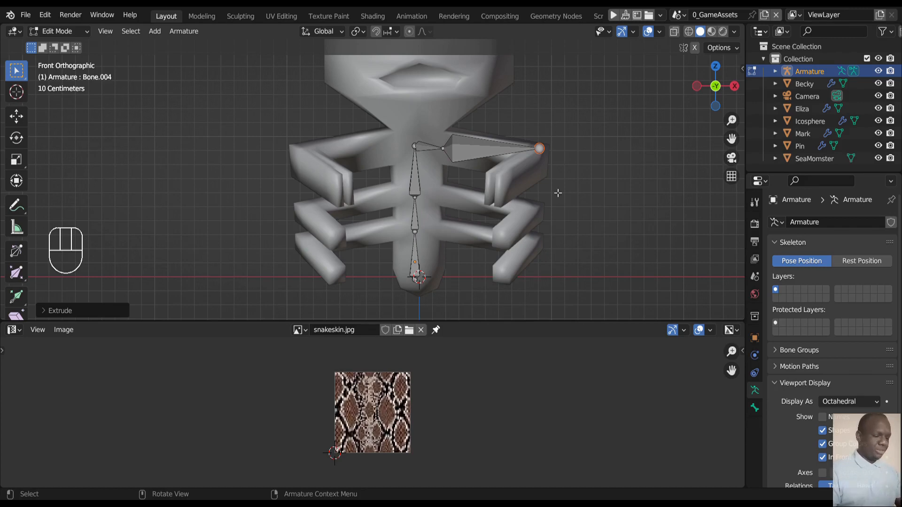
- In side view, rotate the upper-arm bone's tip forward about the Z axis to line up with the arm
key("KP_8")
key("KP_6")
key("KP_6")
key("KP_6")
key("KP_6")
key("KP_6")
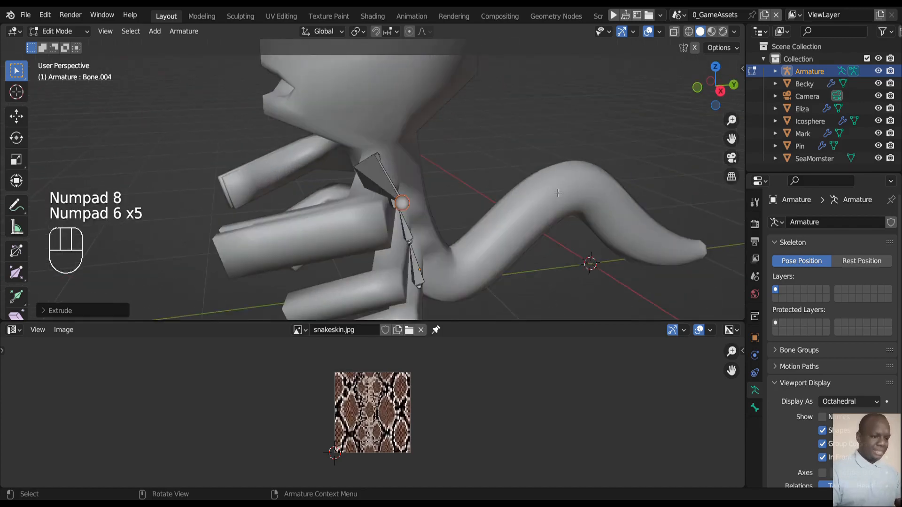
key("KP_6")
key("KP_3")
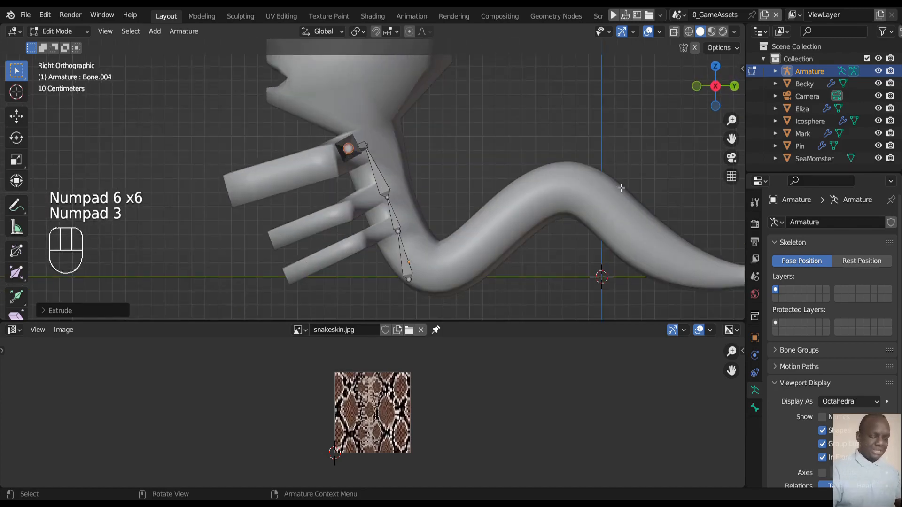
key("r")
key("z")
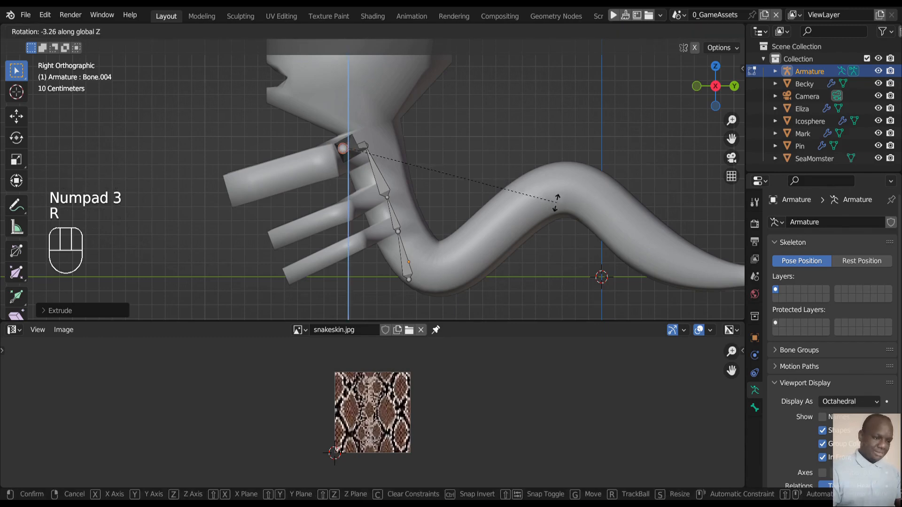
left_click(514, 217)
- Move the upper-arm bone's tip about 0.06 m down along the Z axis towards the elbow
key("g")
key("z")
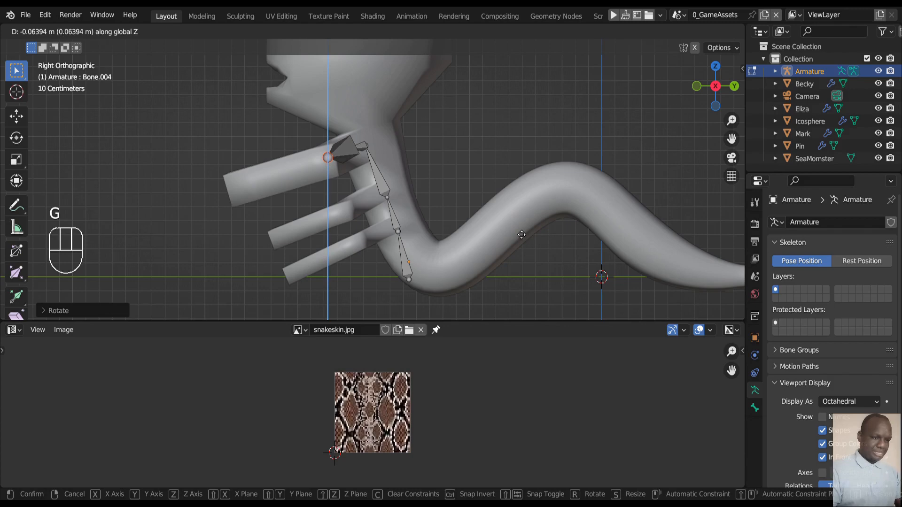
left_click(521, 234)
- Check from the front, above and the side how the upper-arm bone follows the arm down to the elbow
key("KP_4")
key("KP_4")
key("KP_4")
key("KP_4")
key("KP_4")
key("KP_4")
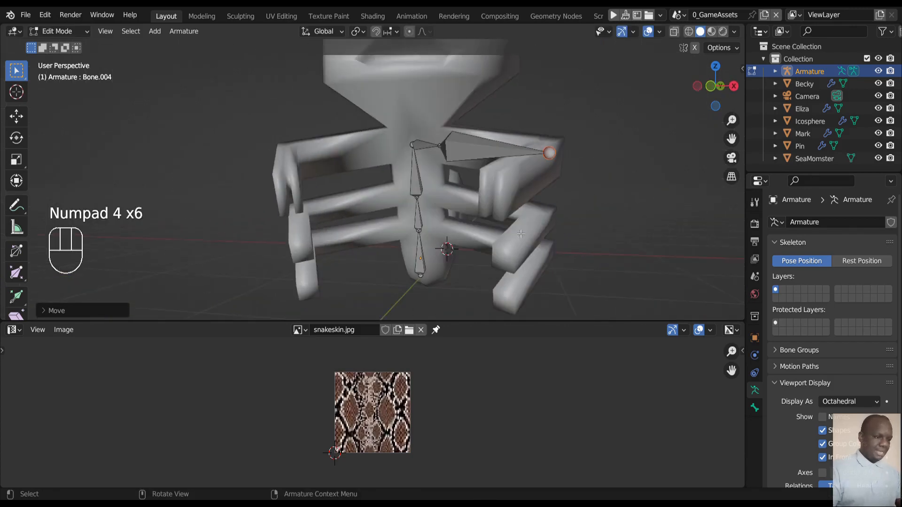
key("KP_8")
key("KP_8")
key("KP_8")
key("KP_8")
key("KP_6")
key("KP_6")
key("KP_6")
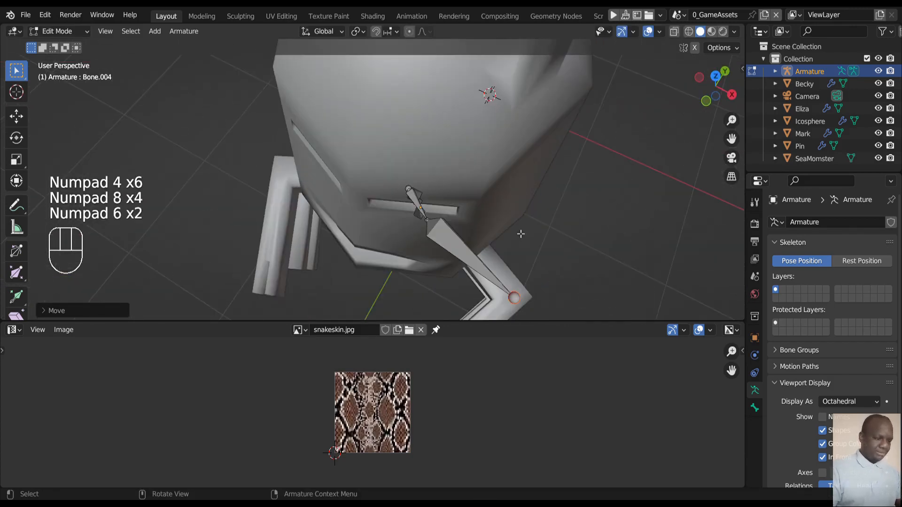
key("KP_2")
key("KP_2")
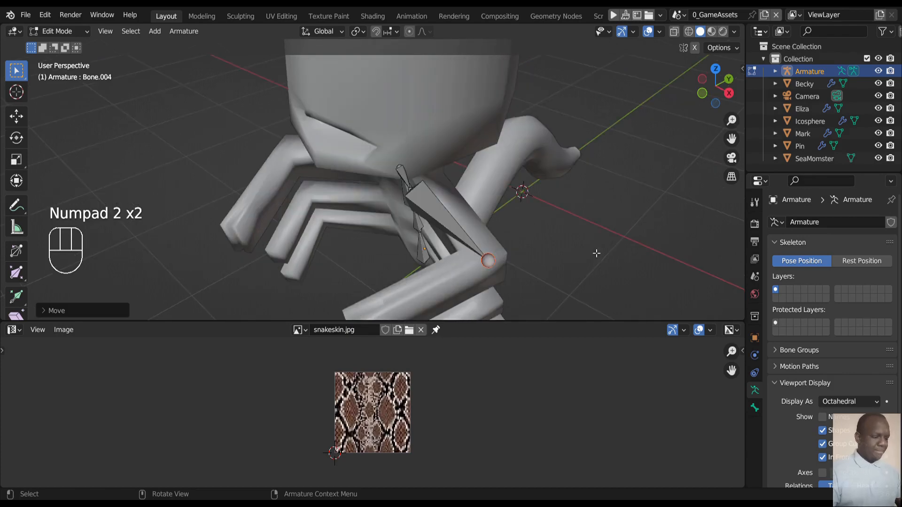
- Try rotating the joint between the shoulder and upper-arm bones about Z, and move it about 0.09 m back along the Y axis
key("KP_4")
key("KP_4")
left_click(442, 177)
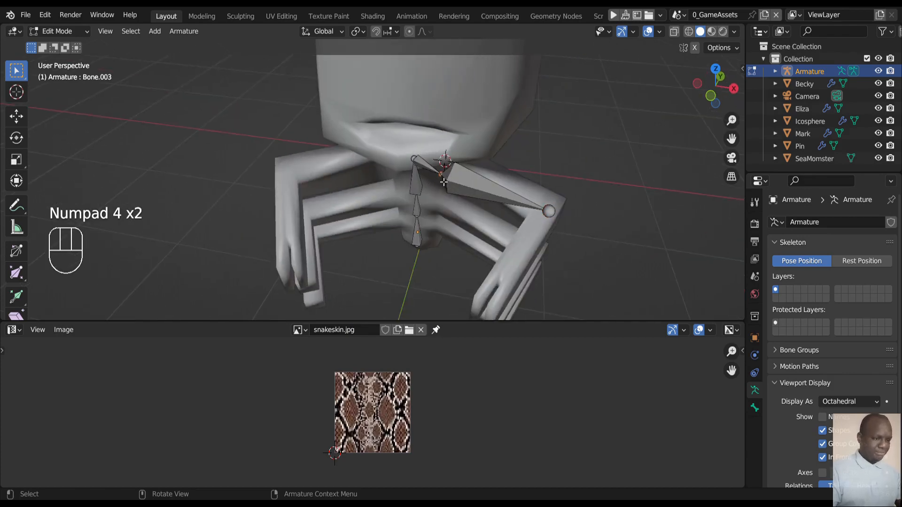
key("r")
key("z")
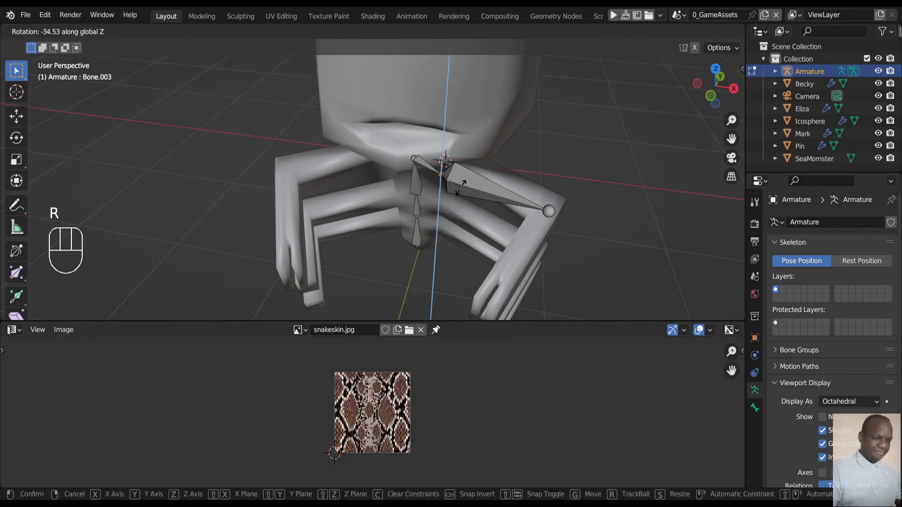
left_click(433, 211)
key("g")
key("y")
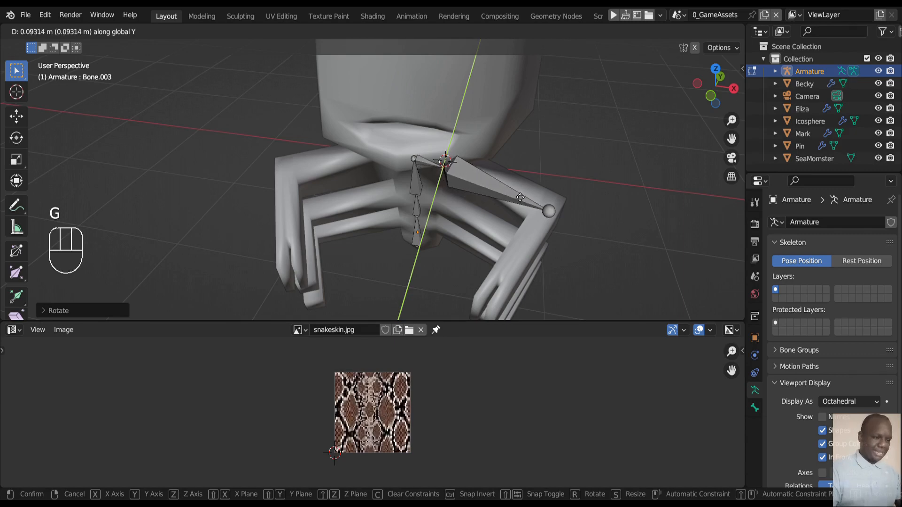
left_click(520, 196)
- Inspect the adjusted shoulder joint and upper-arm bone all around the model
key("KP_6")
key("KP_6")
key("KP_6")
key("KP_6")
key("KP_6")
key("KP_6")
key("KP_6")
key("KP_6")
key("KP_6")
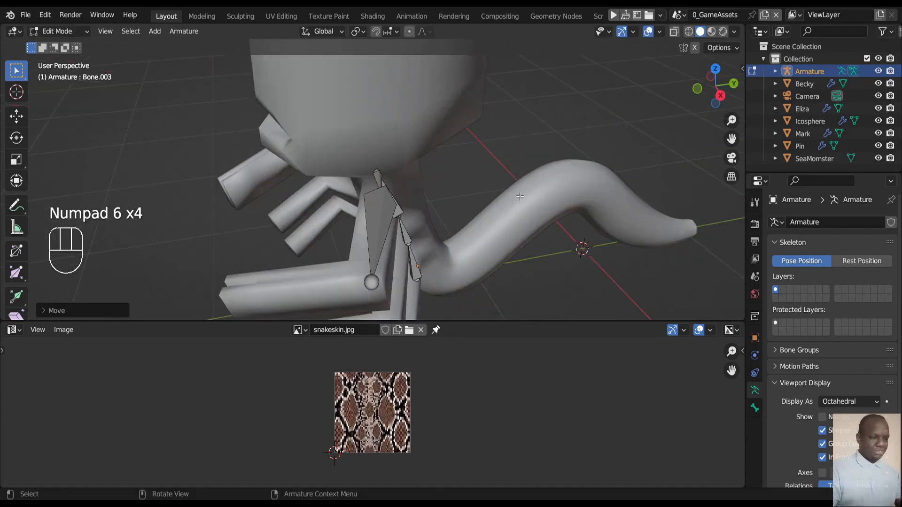
key("KP_2")
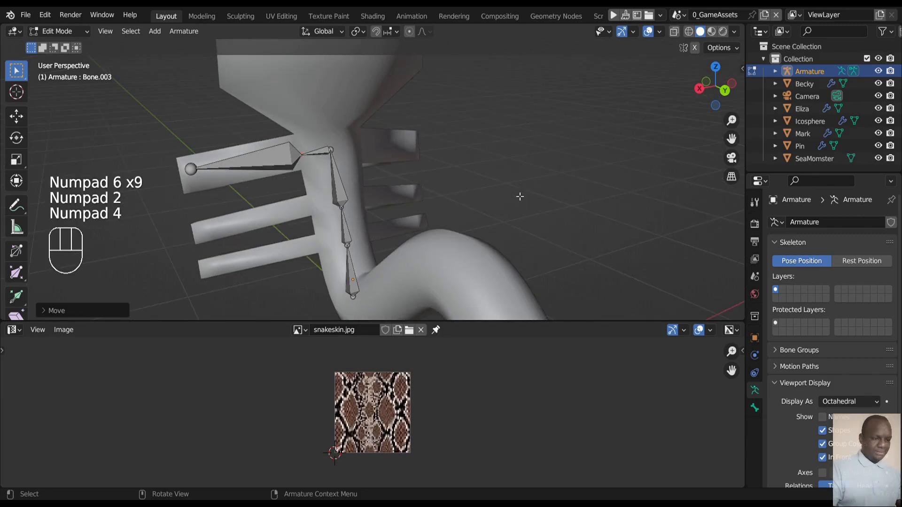
key("KP_4")
key("KP_4")
key("KP_4")
key("KP_4")
key("KP_4")
key("KP_4")
key("KP_4")
key("KP_4")
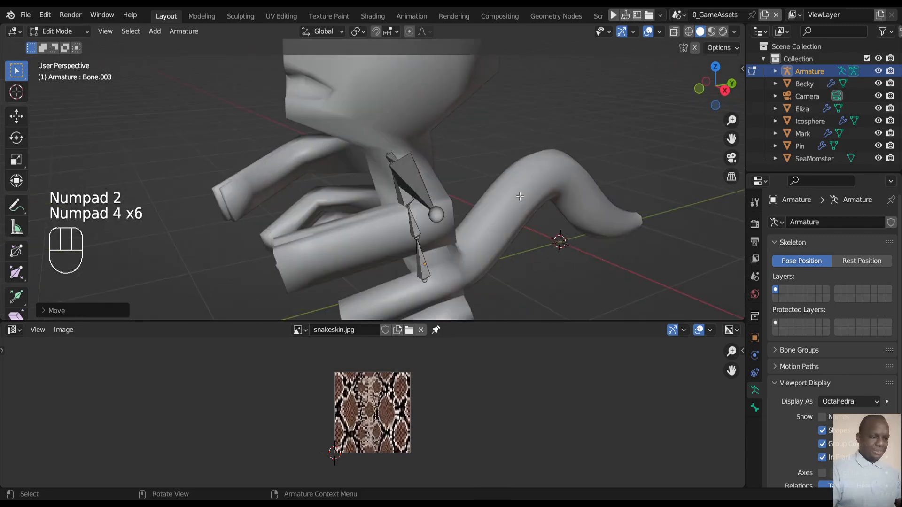
key("KP_2")
key("KP_4")
key("KP_4")
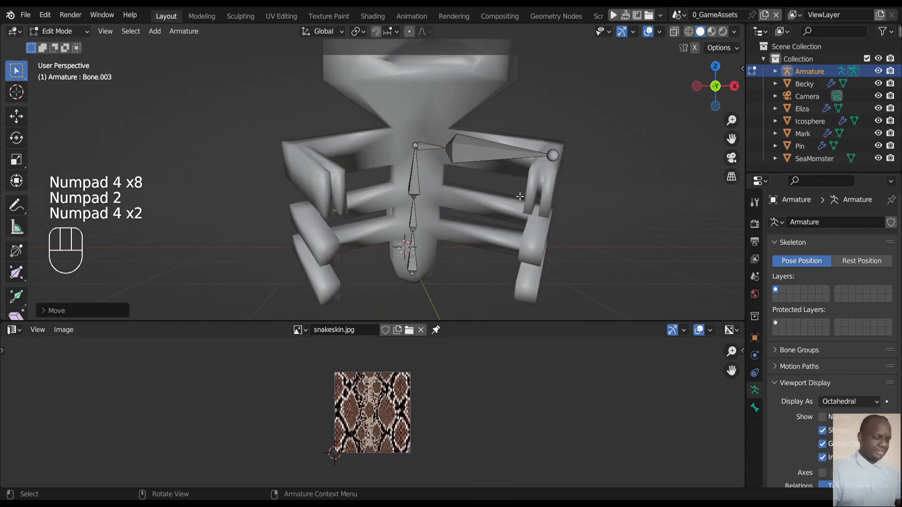
- In front view, extrude a new forearm bone from the elbow end of the upper-arm bone, confirming it in place
key("KP_1")
left_click(537, 157)
key("e")
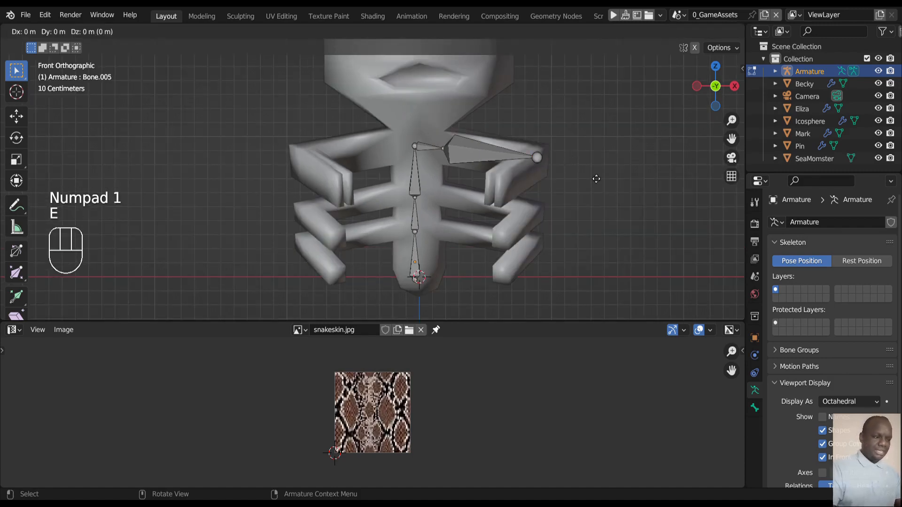
left_click(595, 179)
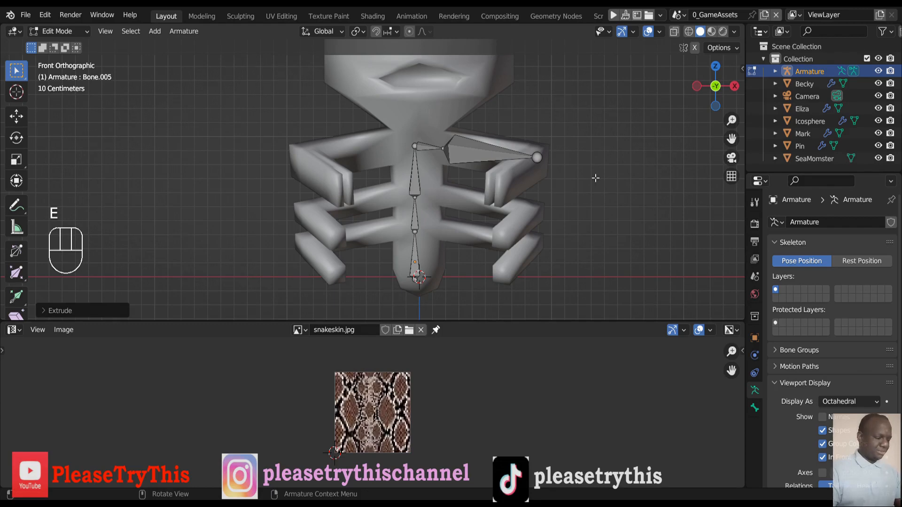
- In side view, extrude a forearm bone forward along the Y axis from the elbow joint of the upper-arm bone
key("KP_3")
left_click(328, 157)
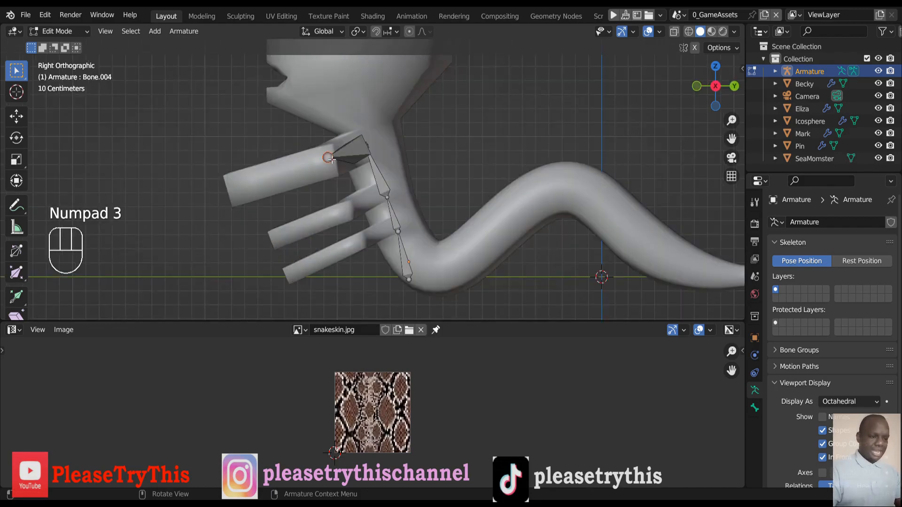
key("e")
key("y")
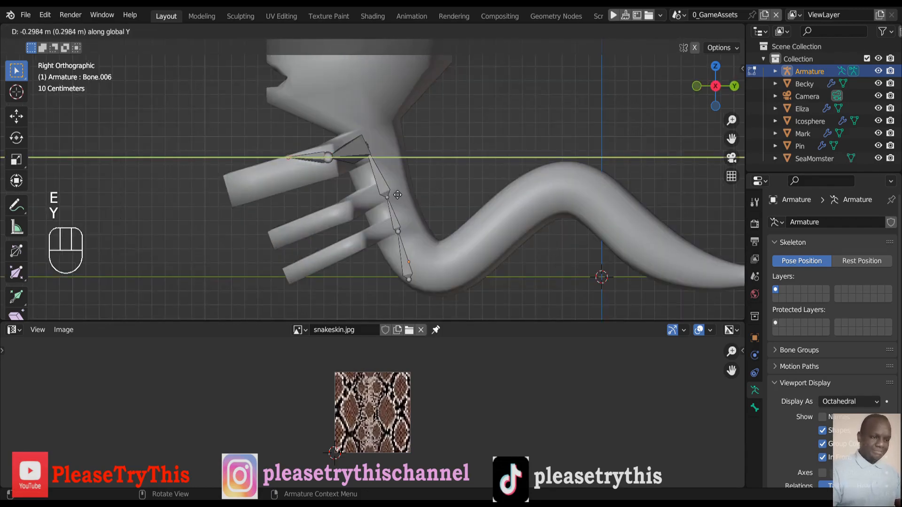
left_click(352, 206)
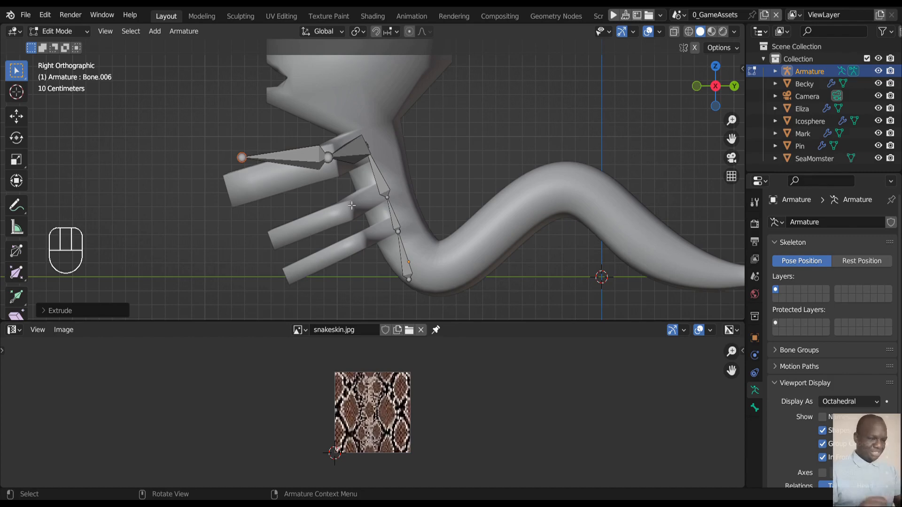
- Lower the forearm bone's tip about 0.19 m along Z and move it about 0.11 m back along Y
key("g")
key("z")
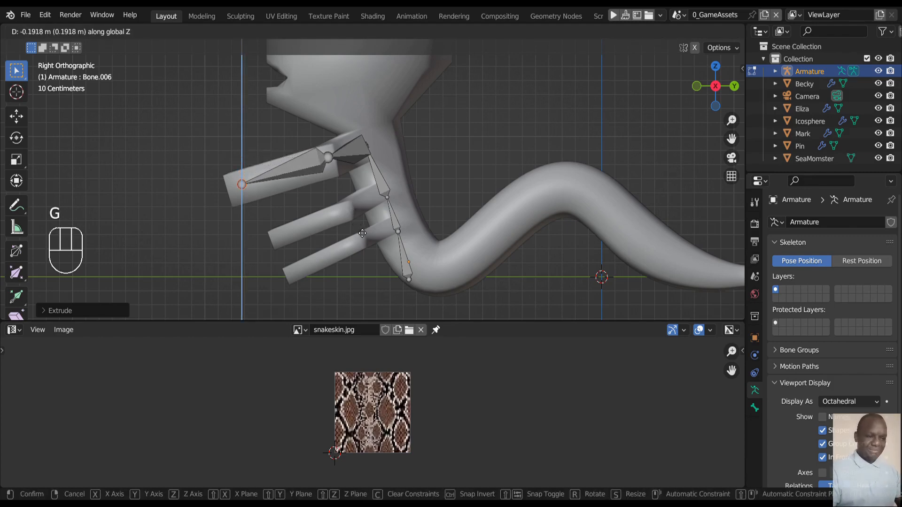
left_click(361, 233)
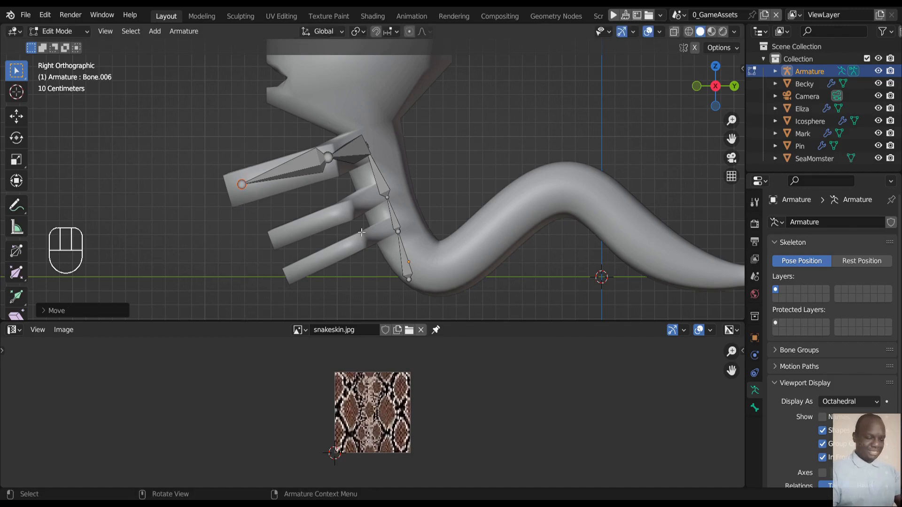
key("g")
key("y")
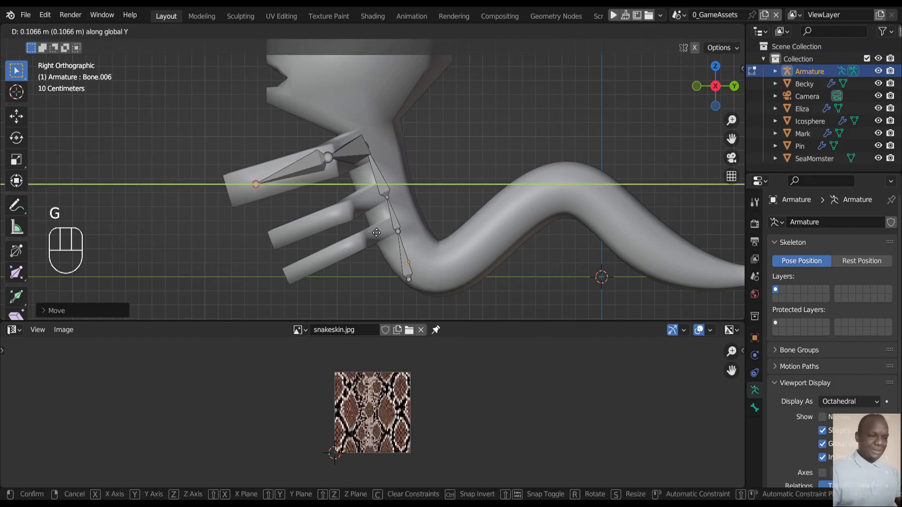
left_click(375, 232)
- Rotate the forearm bone's tip about the Z axis so the bone turns inward along the upper forearm mesh
key("KP_8")
key("KP_4")
key("KP_4")
key("KP_4")
key("KP_4")
key("KP_4")
key("KP_4")
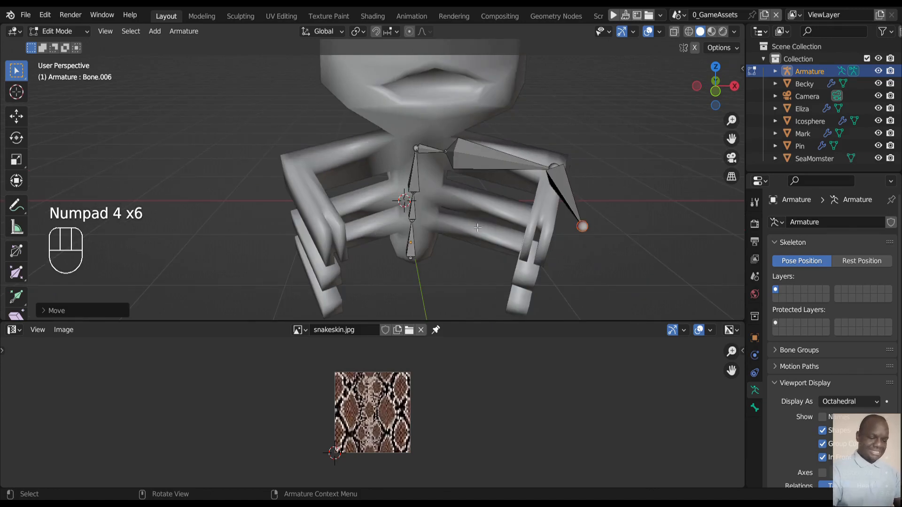
key("r")
key("z")
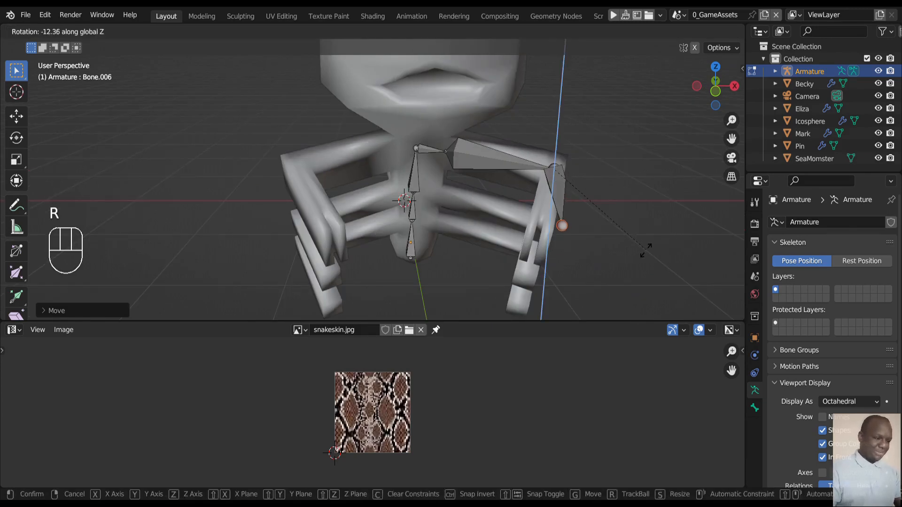
left_click(610, 245)
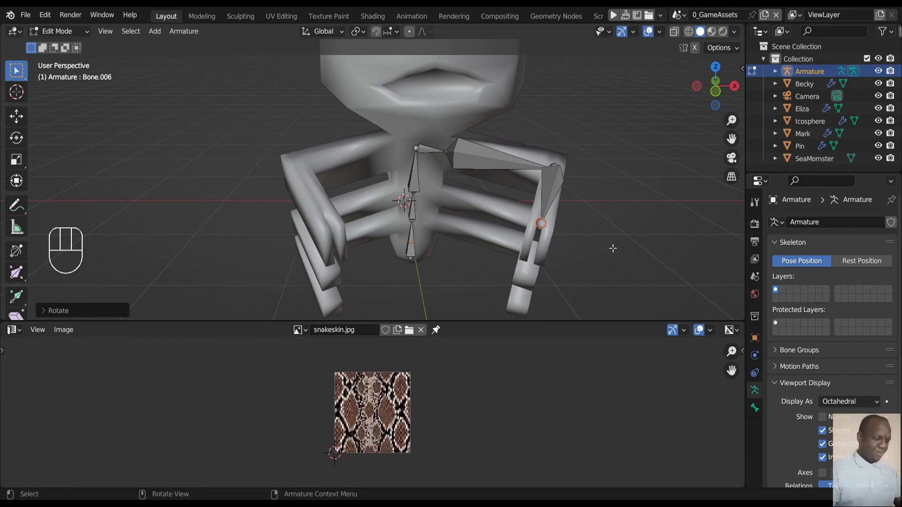
- Rotate the forearm bone slightly about Z, judging its fit inside the forearm from a raised angle
key("KP_8")
key("KP_8")
key("KP_6")
key("KP_6")
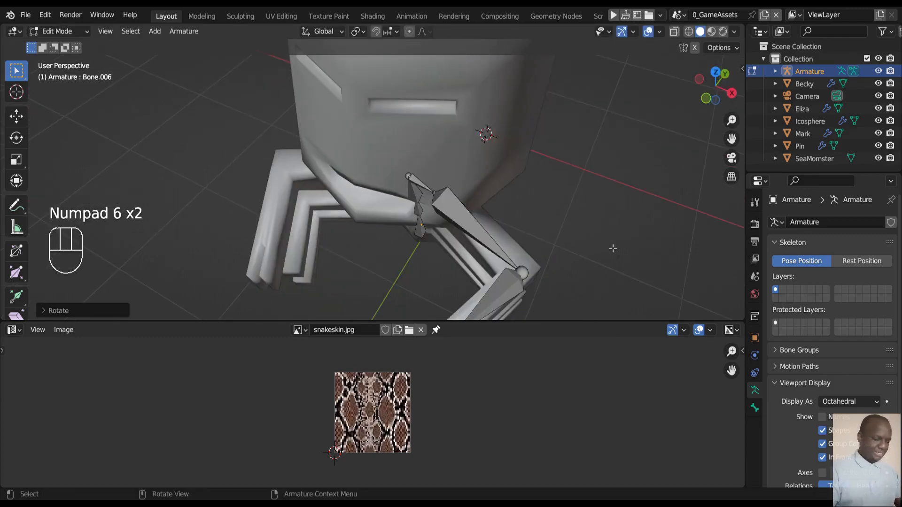
key("ctrl+KP_2")
key("ctrl+KP_2")
key("ctrl+KP_2")
key("ctrl+KP_2")
key("ctrl+KP_2")
key("ctrl+KP_2")
key("ctrl+KP_2")
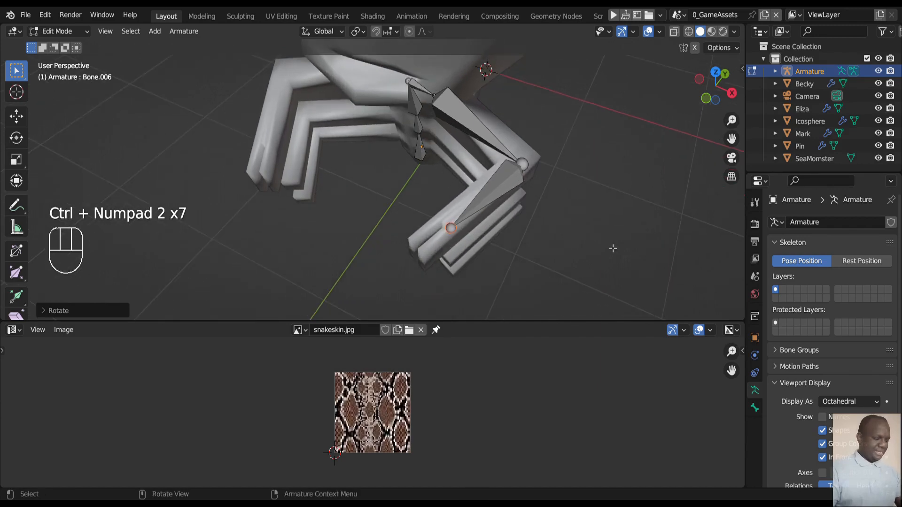
key("r")
key("z")
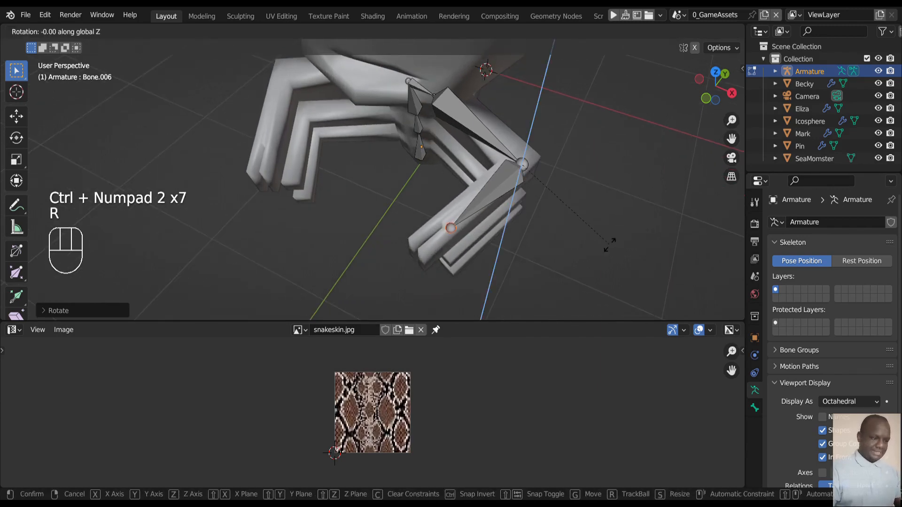
left_click(601, 246)
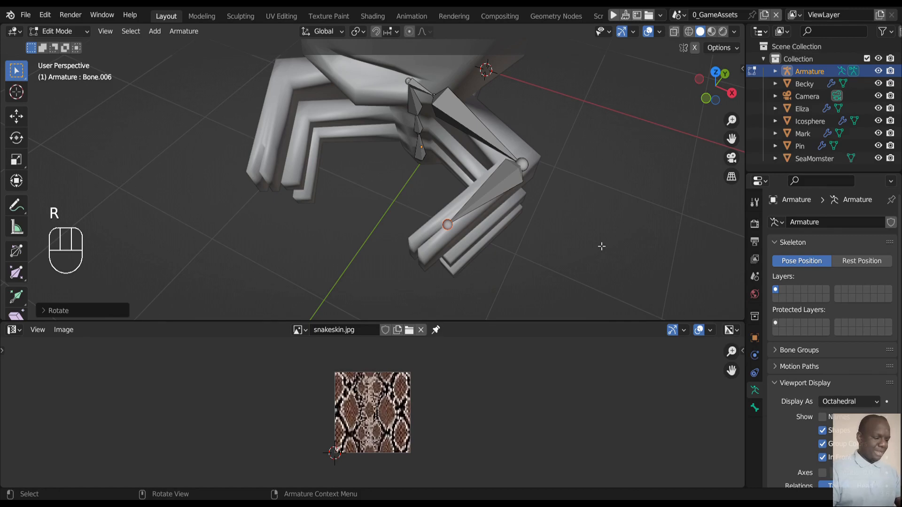
- In top view, rotate the forearm bone about Z and move its tip about 0.05 m forward along Y
key("KP_7")
key("r")
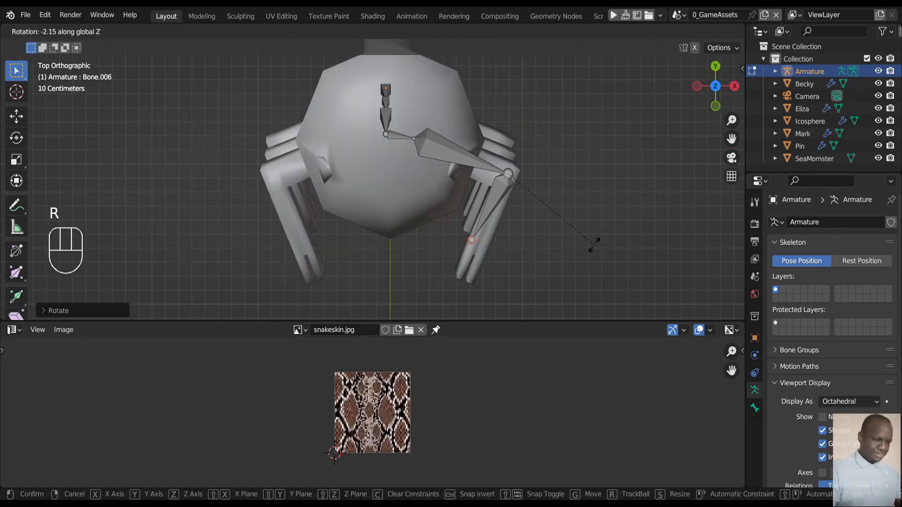
left_click(616, 247)
key("g")
key("y")
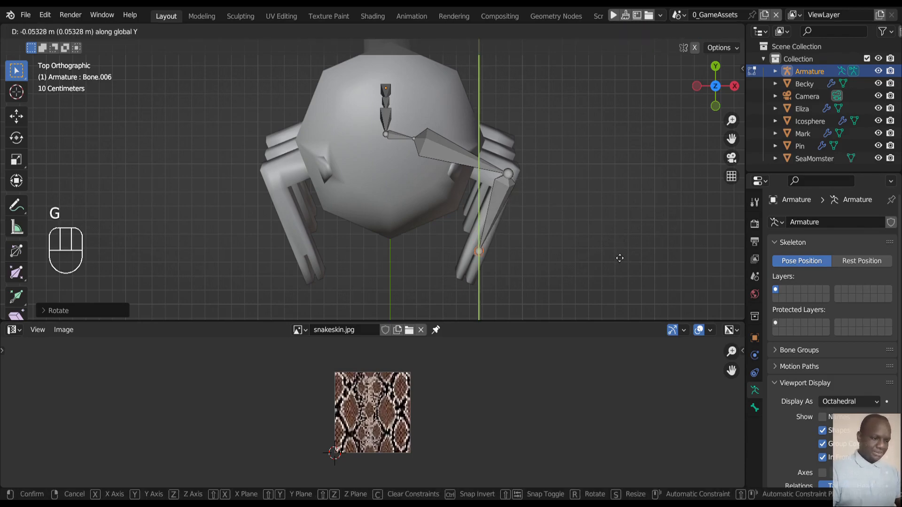
left_click(620, 259)
- Nudge the forearm bone's tip again, turn the bone slightly about Z, and check its fit from the front
key("g")
key("y")
key("z")
left_click(610, 258)
key("r")
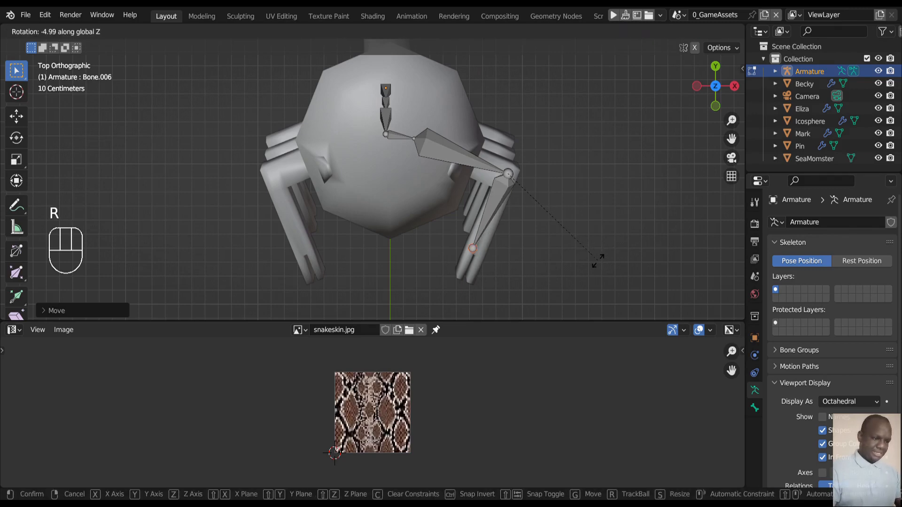
left_click(606, 258)
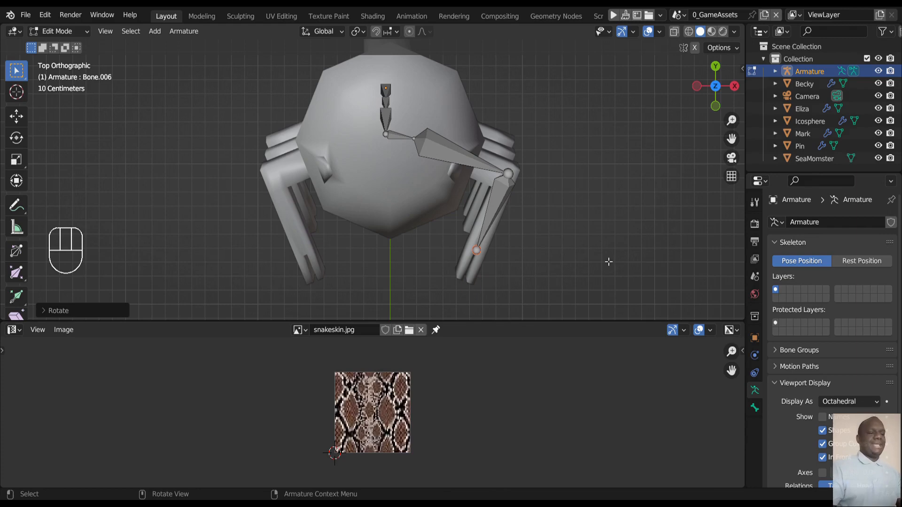
key("KP_2")
key("KP_2")
key("KP_2")
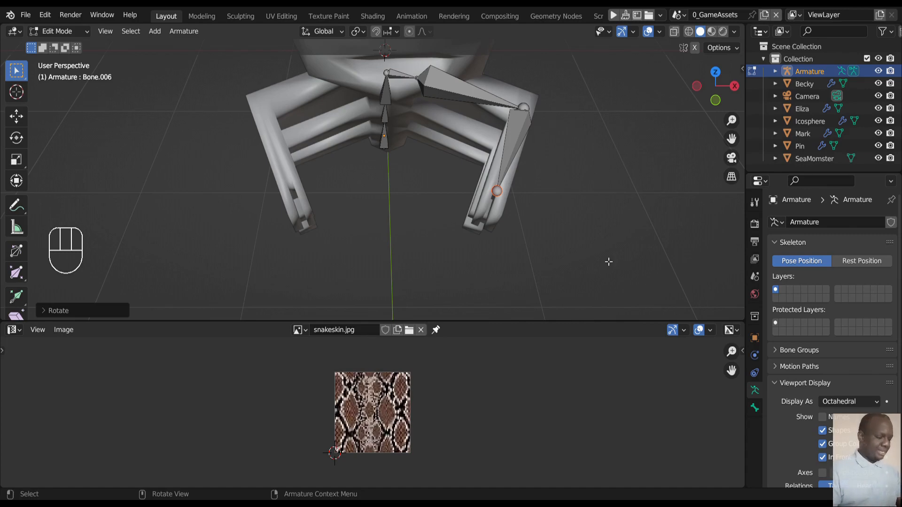
- In top view, extrude a short bone along X from the forearm bone's tip toward the inner finger
key("KP_7")
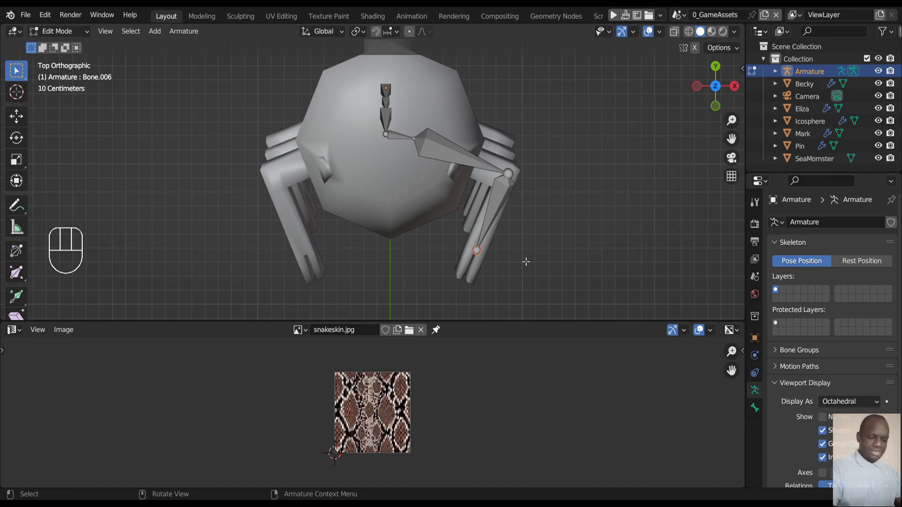
key("e")
key("x")
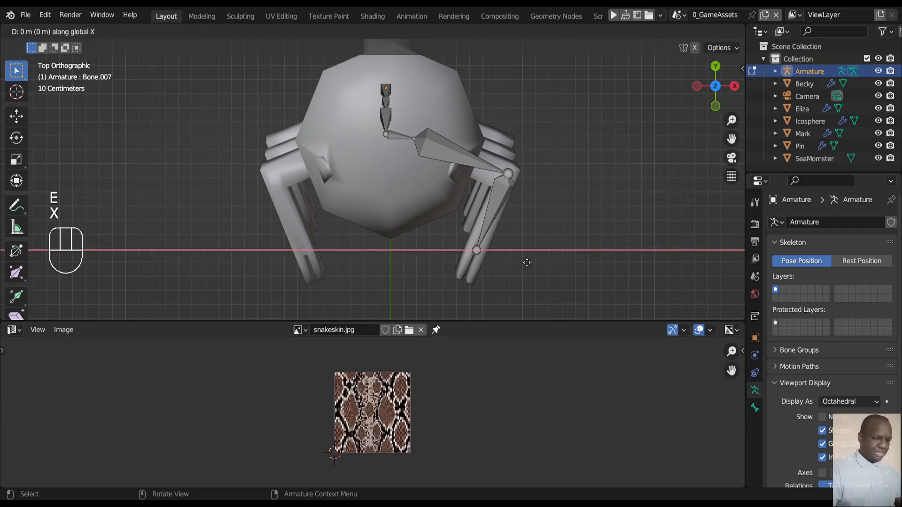
left_click(526, 263)
key("e")
key("x")
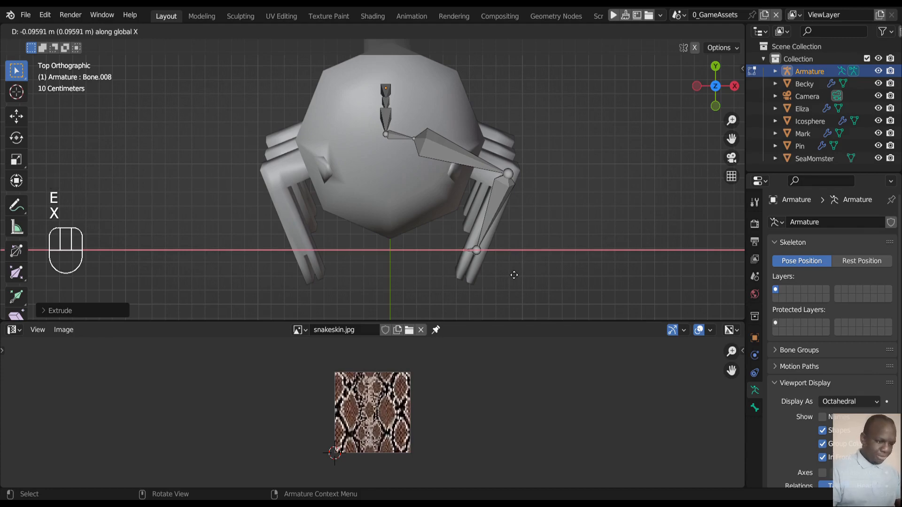
left_click(517, 274)
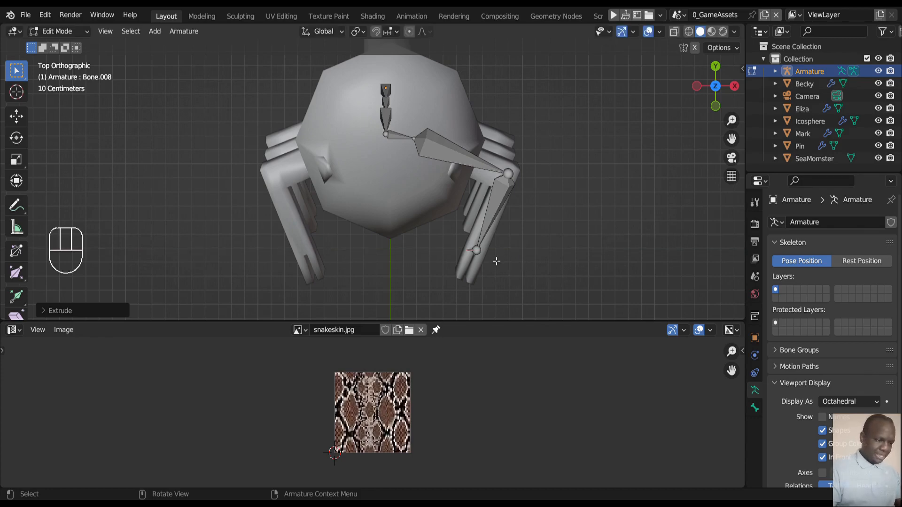
- Examine the short bone at the wrist up close, from above and from a lower front angle
scroll(509, 263, "down", 3, "shift")
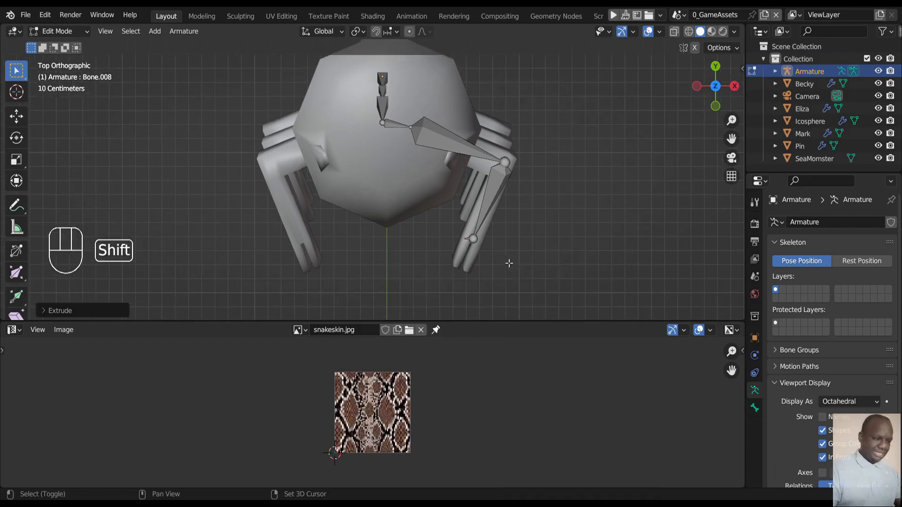
scroll(509, 263, "down", 1)
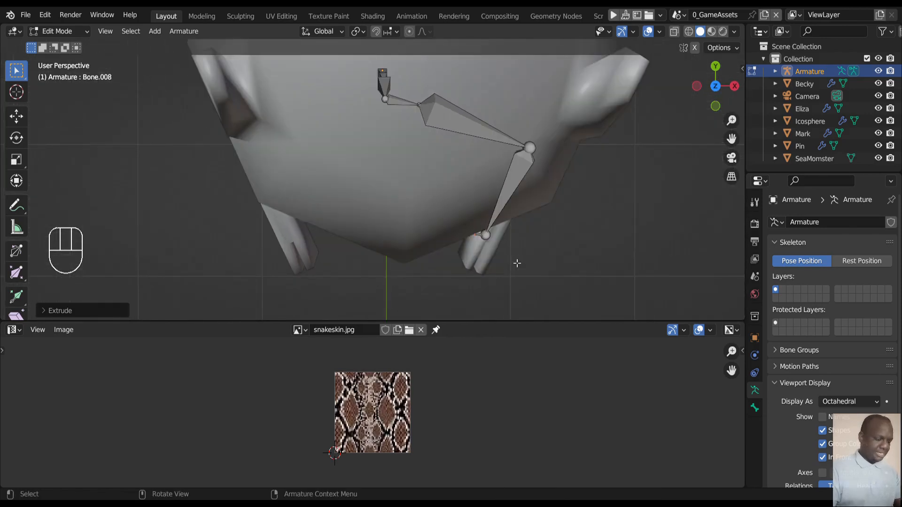
key("KP_2")
key("KP_7")
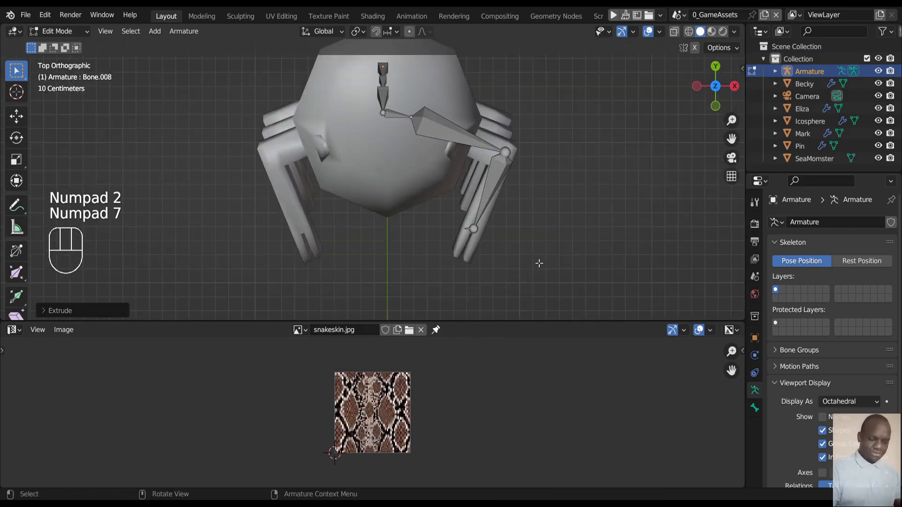
scroll(539, 263, "up", 3, "ctrl")
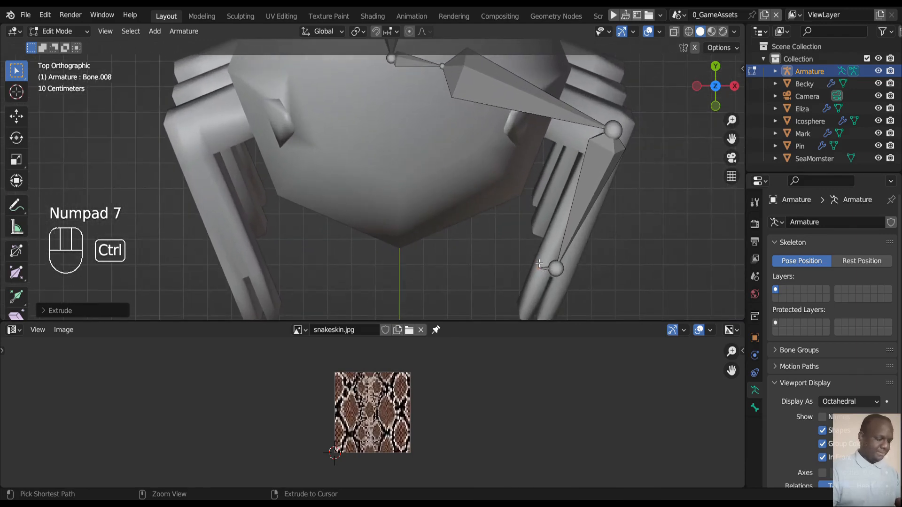
key("ctrl+KP_6")
key("ctrl+KP_6")
key("ctrl+KP_6")
key("ctrl+KP_6")
key("ctrl+KP_6")
key("ctrl+KP_2")
key("ctrl+KP_2")
key("ctrl+KP_2")
key("ctrl+KP_2")
key("ctrl+KP_2")
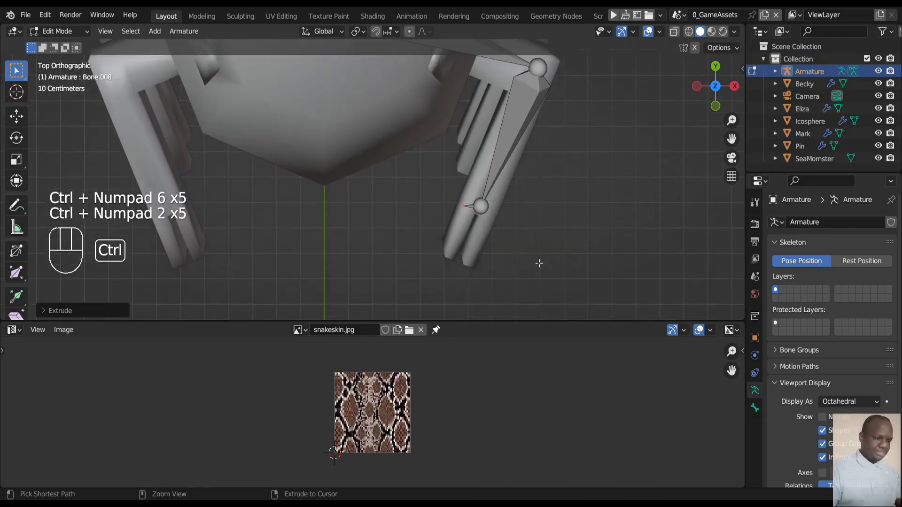
key("ctrl+KP_6")
key("ctrl+KP_6")
key("ctrl+KP_6")
key("ctrl+KP_2")
key("ctrl+KP_2")
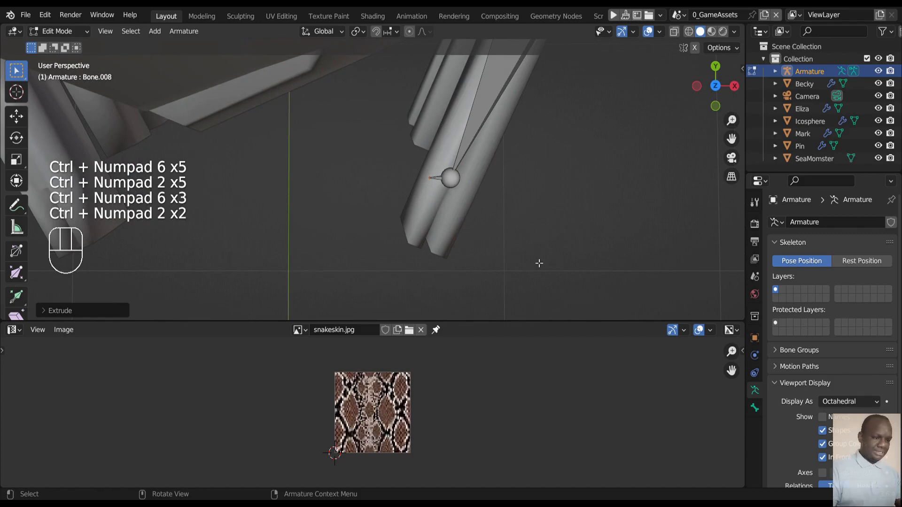
key("KP_2")
key("KP_2")
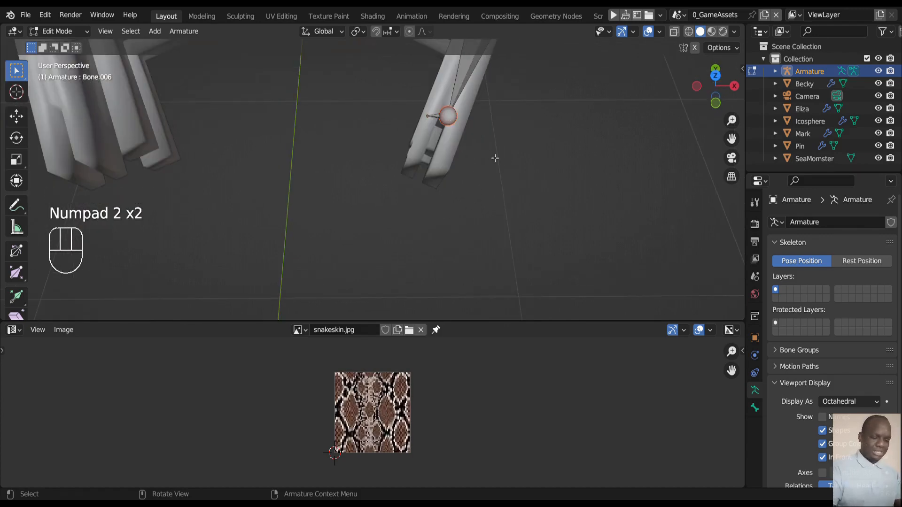
- Extrude a second short bone about 0.09 m outward along X from the wrist joint toward the outer finger
key("e")
key("x")
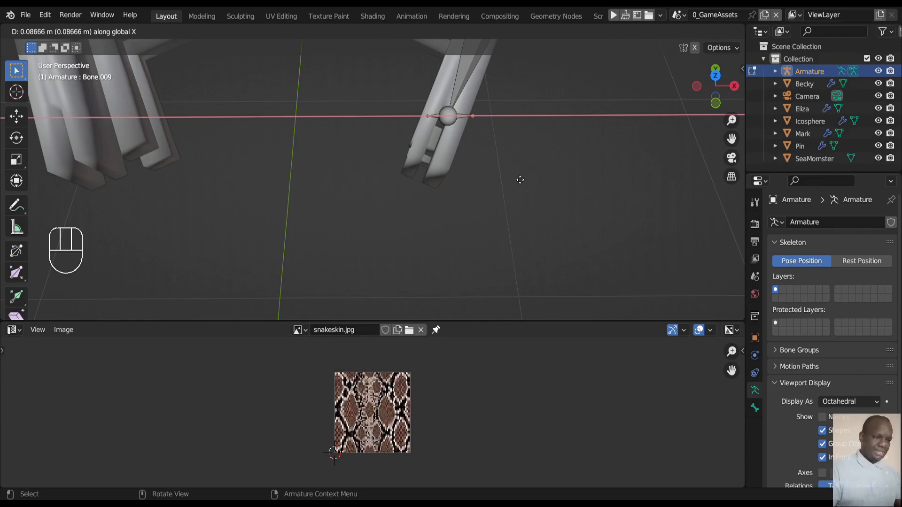
left_click(520, 178)
- Try to extrude a further bone from the outer short bone's tip and rotate it about Z
key("e")
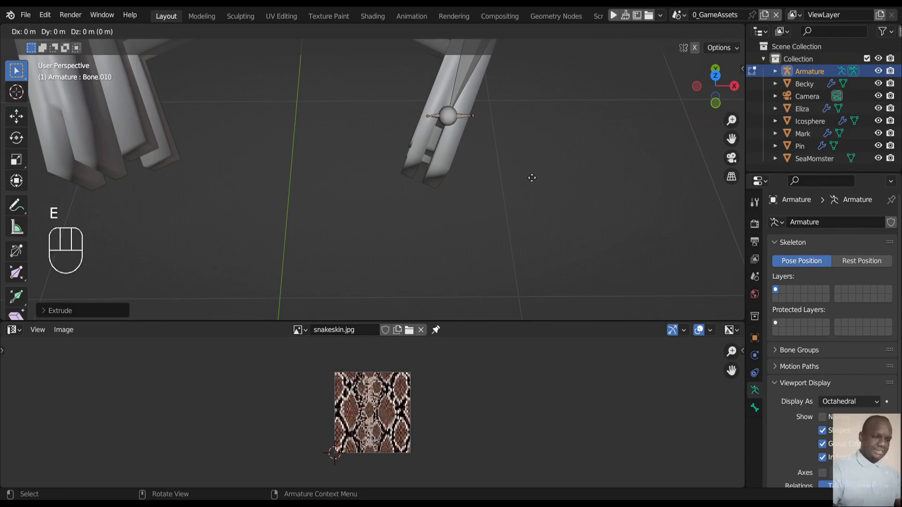
left_click(531, 177)
key("r")
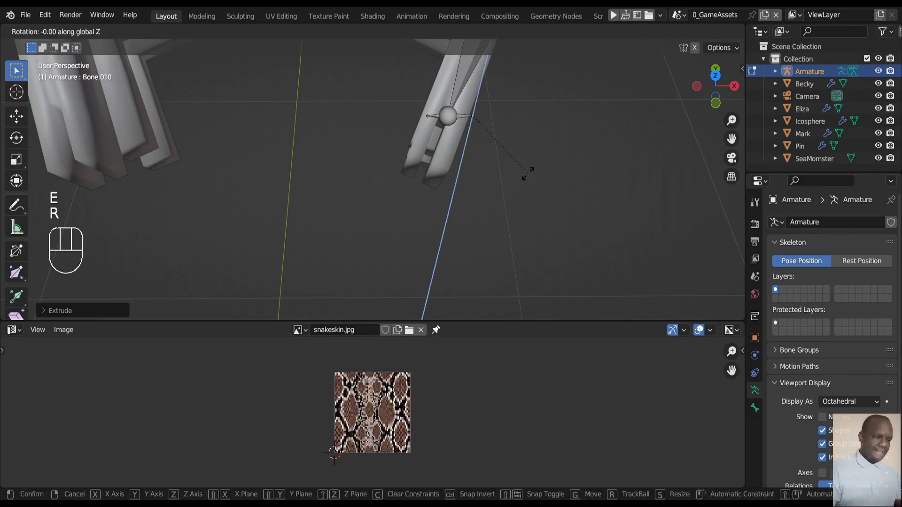
left_click(486, 143)
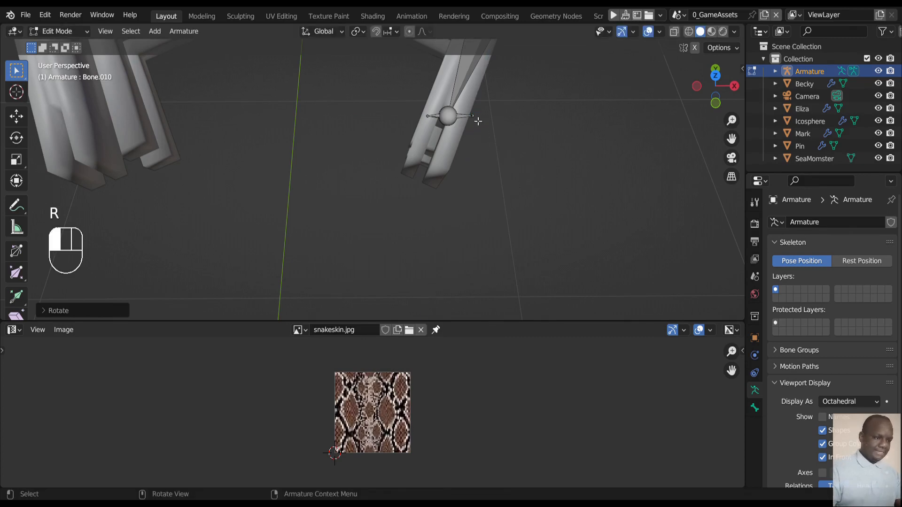
- Try rotating the outer short bone's tip joint about Z, and check the wrist bones from the side
left_click(478, 121)
key("r")
key("z")
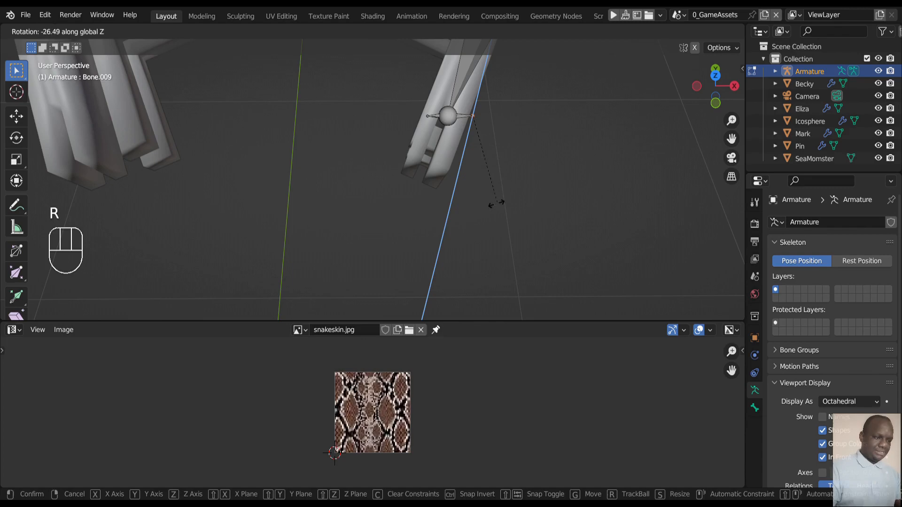
left_click(501, 155)
key("KP_6")
key("KP_6")
key("KP_6")
key("KP_6")
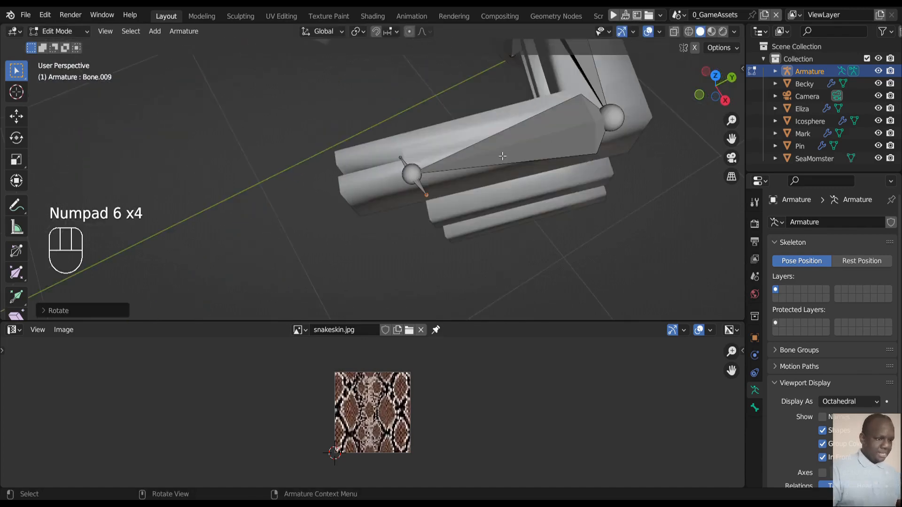
- Move the outer short bone's tip about 0.12 m along negative Y and remove the extra bone beside it
key("KP_2")
key("KP_2")
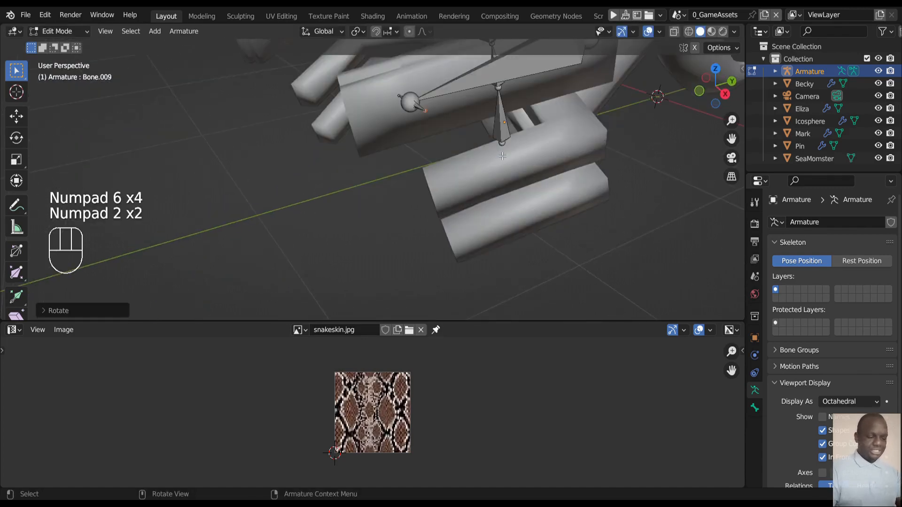
key("g")
key("y")
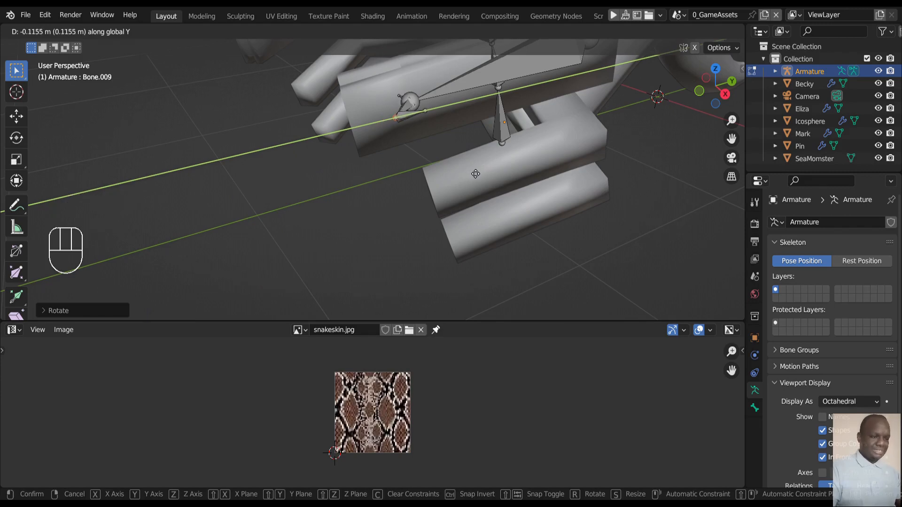
left_click(471, 174)
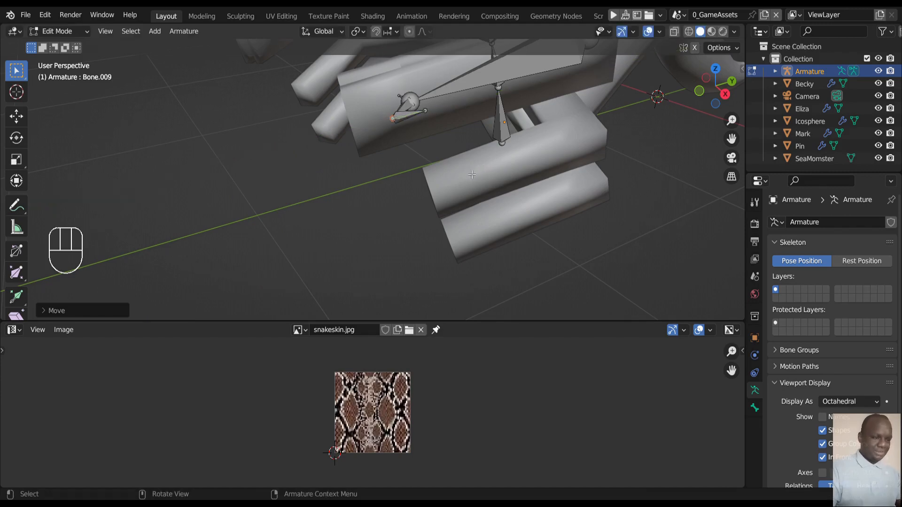
left_click(412, 117)
key("x")
left_click(475, 134)
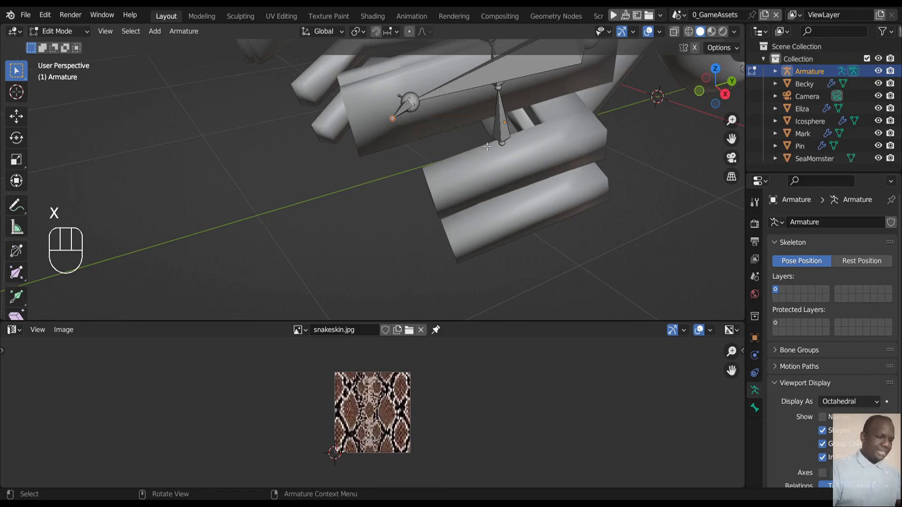
- Rotate the outer short bone's tip joint about Z to swing it in toward the outer finger
key("KP_8")
key("KP_8")
key("KP_4")
key("KP_4")
key("KP_4")
key("KP_4")
key("KP_8")
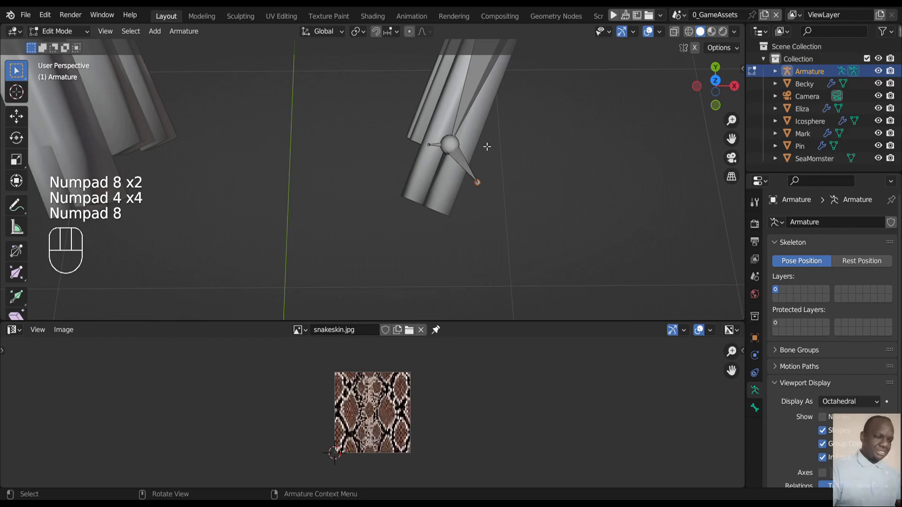
key("r")
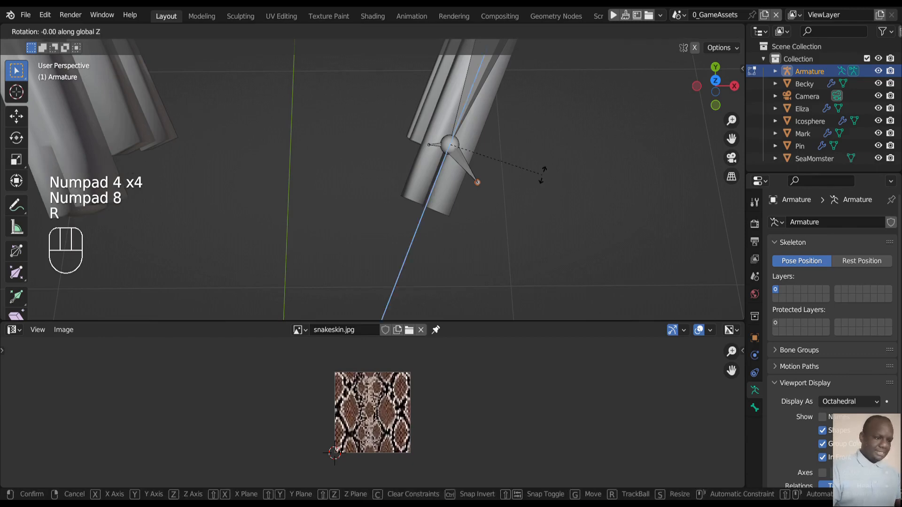
left_click(481, 187)
- Pull the outer short bone's tip back about 0.06 m along Y and rotate it slightly outward about Z
key("g")
key("y")
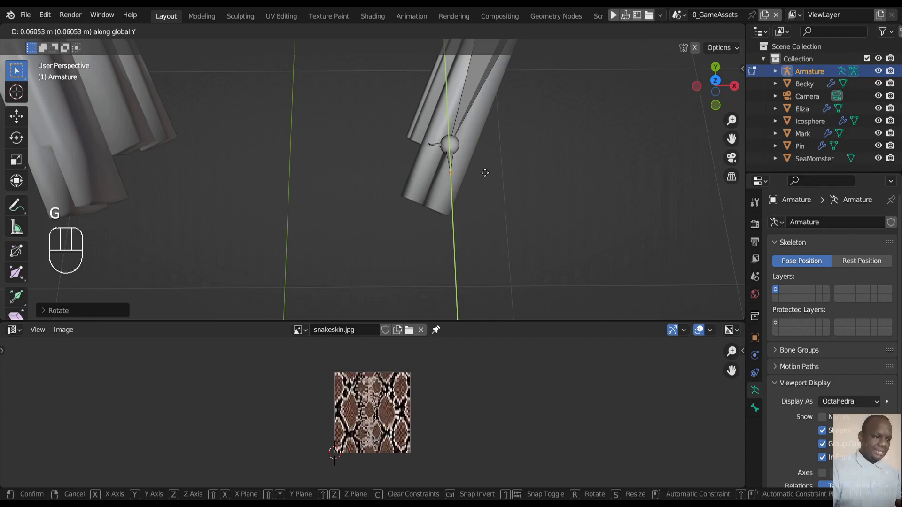
left_click(483, 170)
key("r")
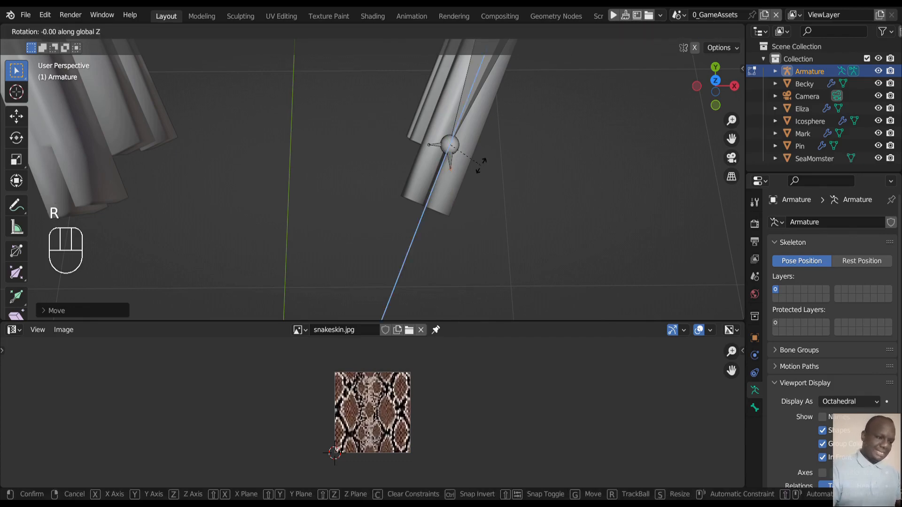
left_click(502, 160)
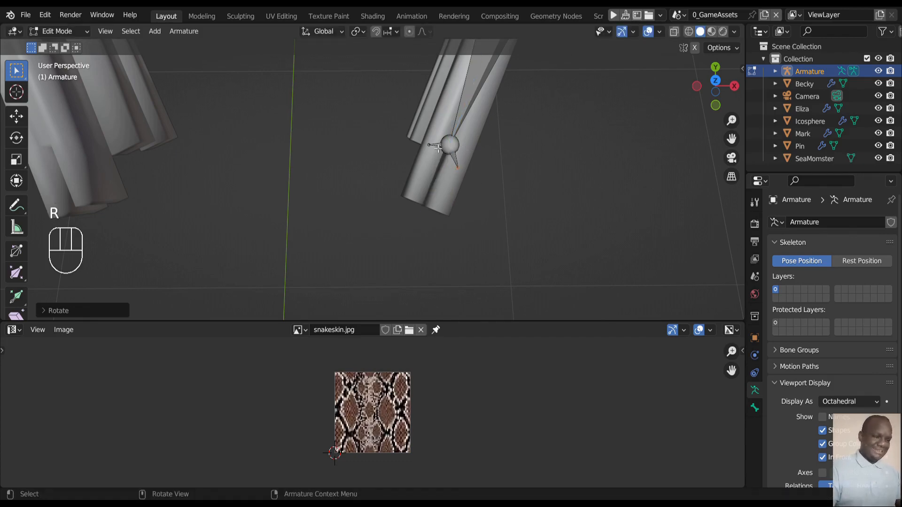
- Move the inner short bone's tip about 0.03 m along negative Y
left_click(436, 147)
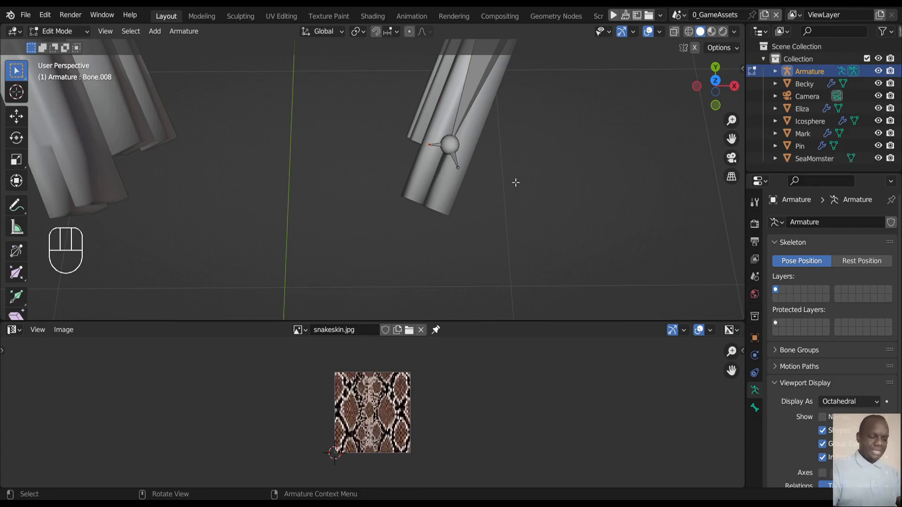
key("g")
key("y")
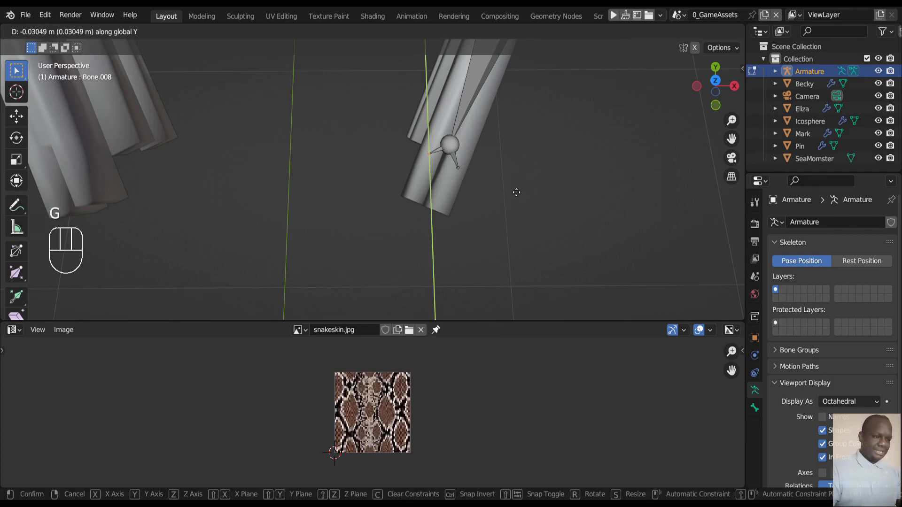
left_click(515, 193)
- Lower the outer short bone's tip slightly along Z in the right side view
key("KP_2")
key("KP_2")
key("KP_2")
key("KP_2")
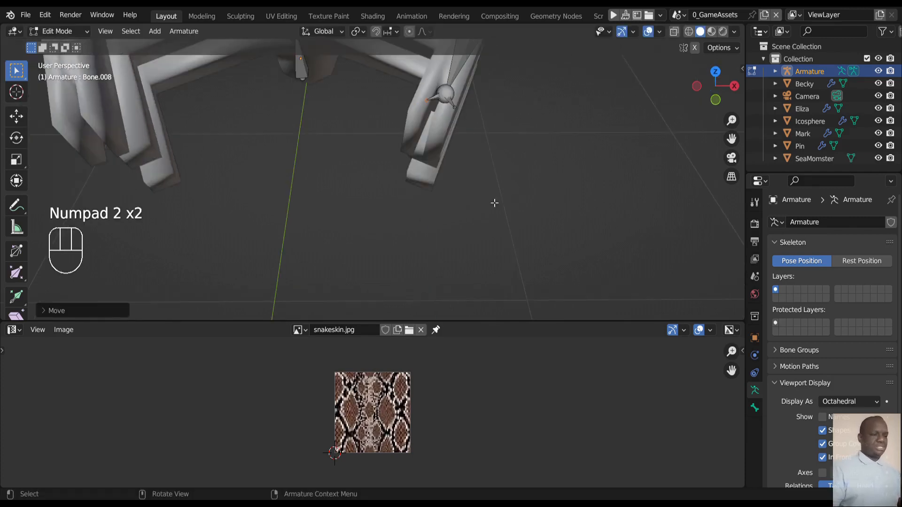
key("KP_3")
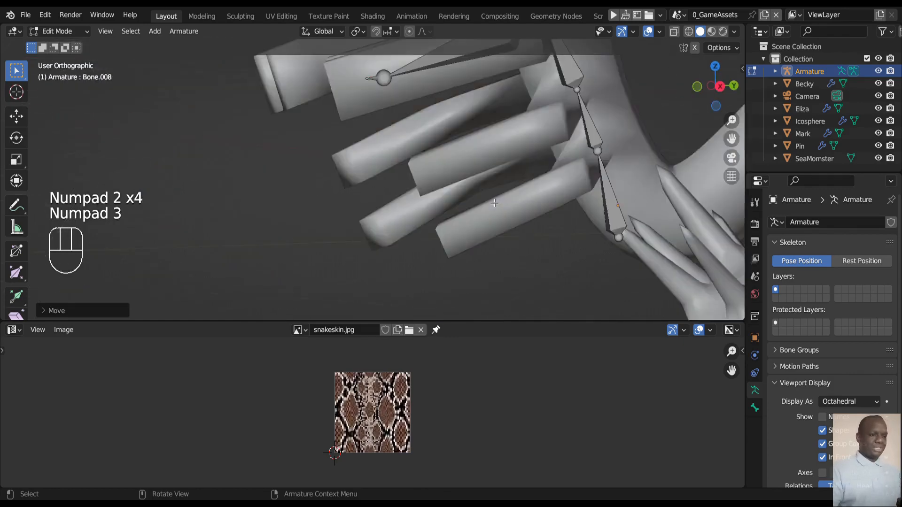
key("ctrl+KP_8")
key("ctrl+KP_8")
key("ctrl+KP_8")
key("ctrl+KP_8")
key("ctrl+KP_8")
key("ctrl+KP_8")
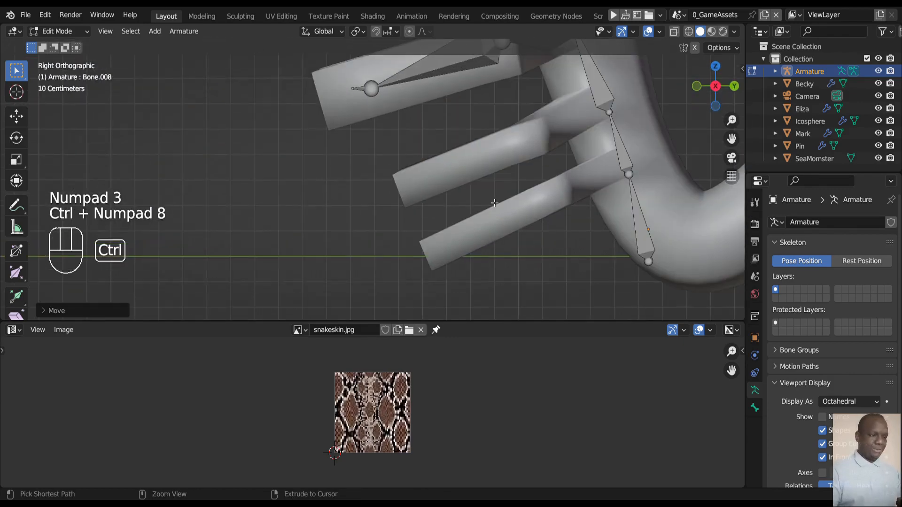
left_click(351, 154)
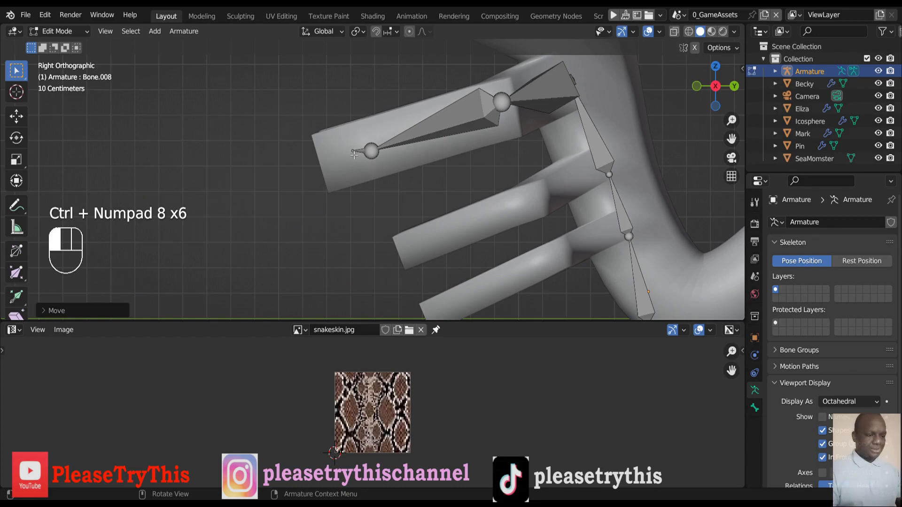
key("g")
key("z")
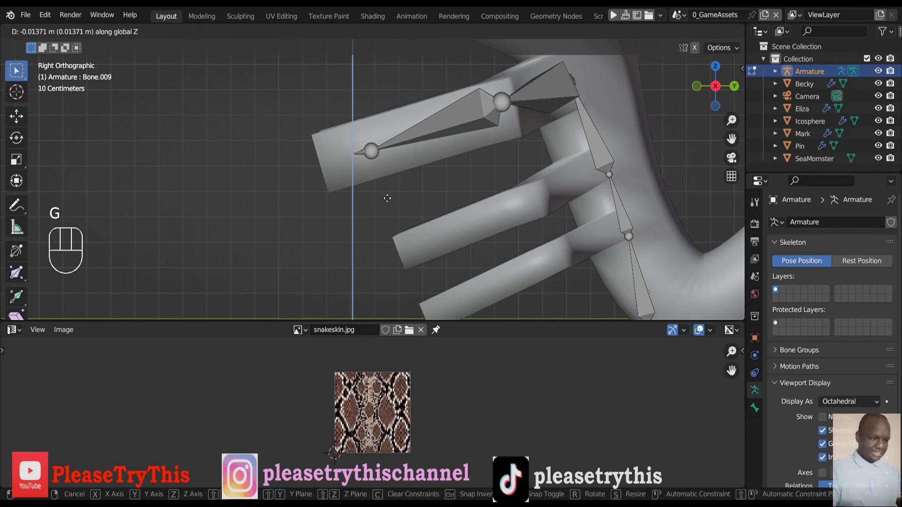
right_click(384, 202)
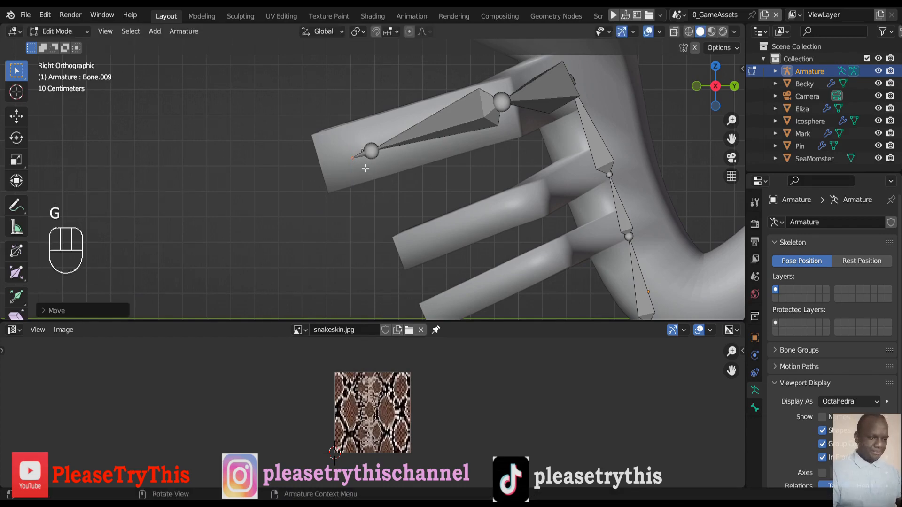
- Lower the inner short bone's tip about 0.01 m along Z
left_click(363, 150)
left_click(358, 153)
key("KP_4")
key("KP_4")
key("KP_4")
key("KP_8")
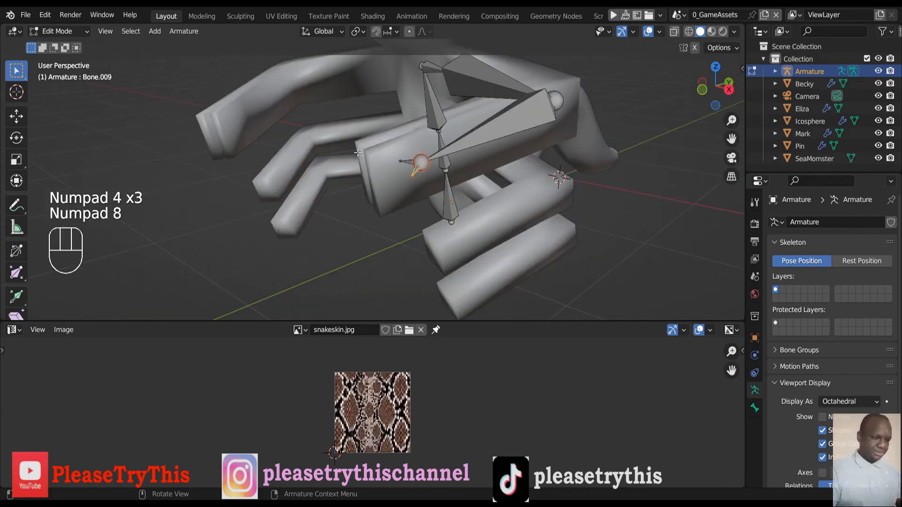
left_click(405, 170)
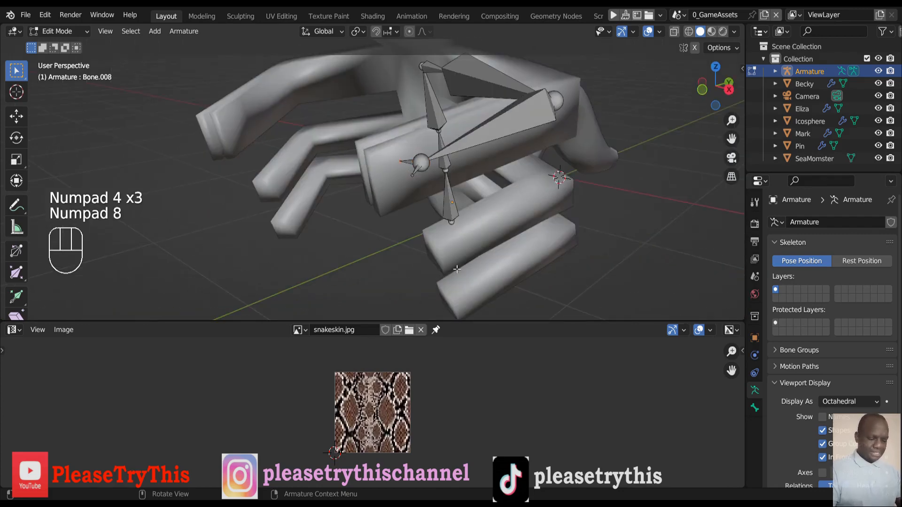
key("g")
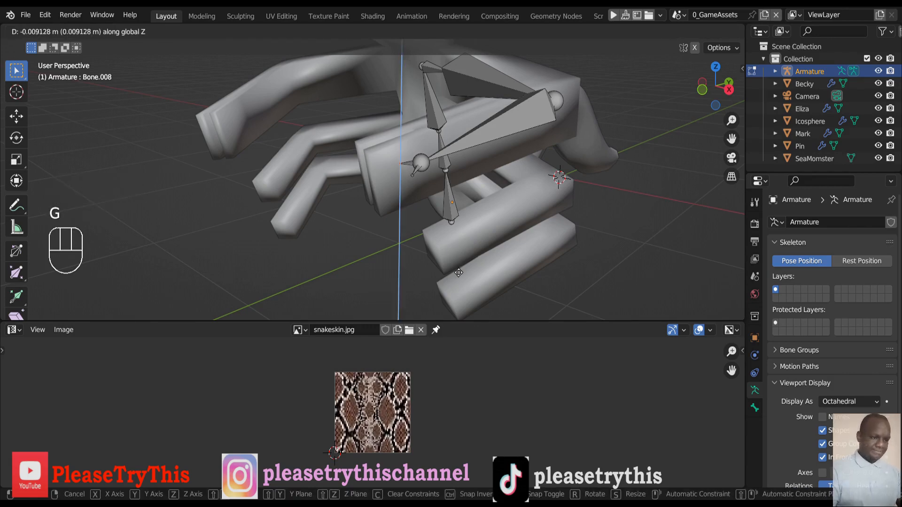
left_click(458, 271)
- Extrude a bone along Y from the inner short bone's tip and shift its end about 0.06 m along negative X into the inner finger
key("KP_7")
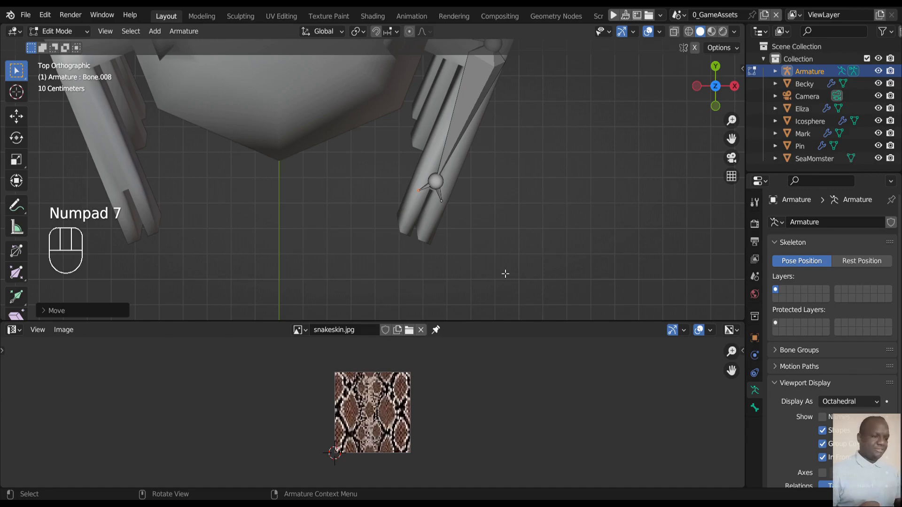
key("e")
key("y")
left_click(490, 263)
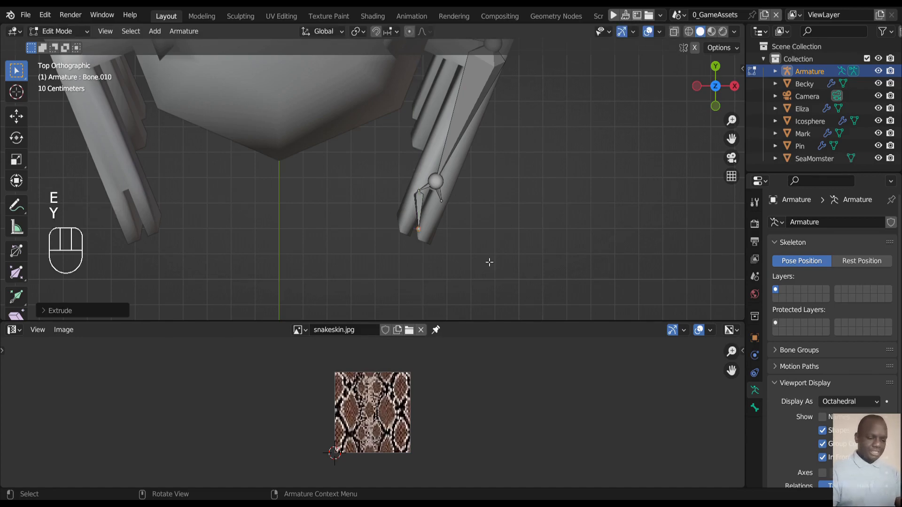
key("g")
key("x")
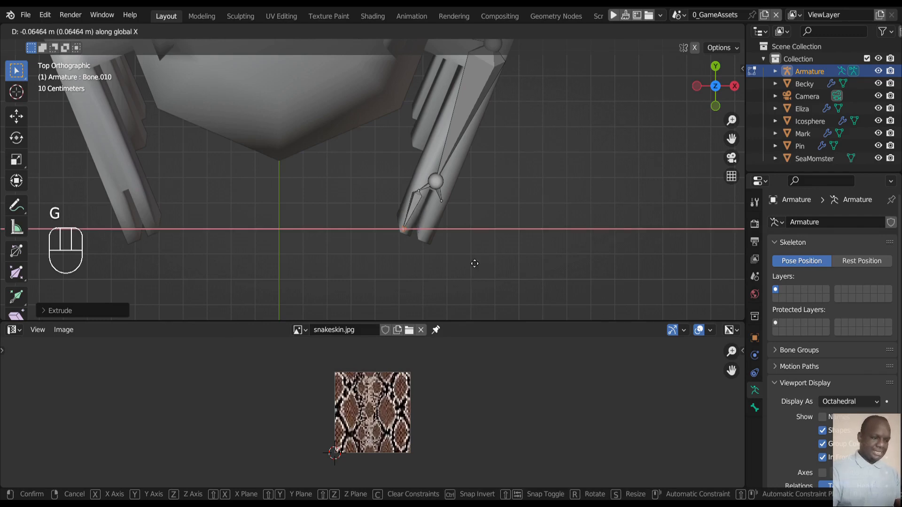
left_click(474, 263)
- Extrude a bone along Y from the outer short bone's tip and adjust its end along X and Y to the outer finger's end
left_click(445, 210)
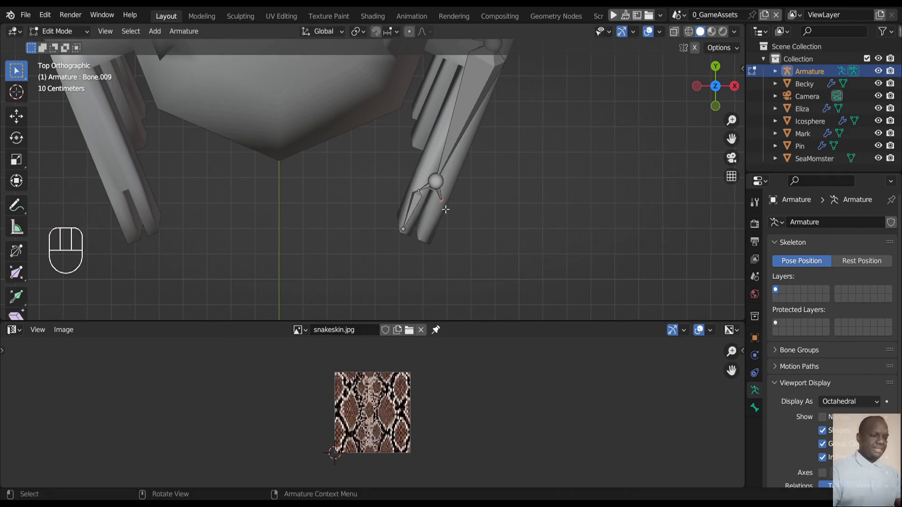
key("e")
key("y")
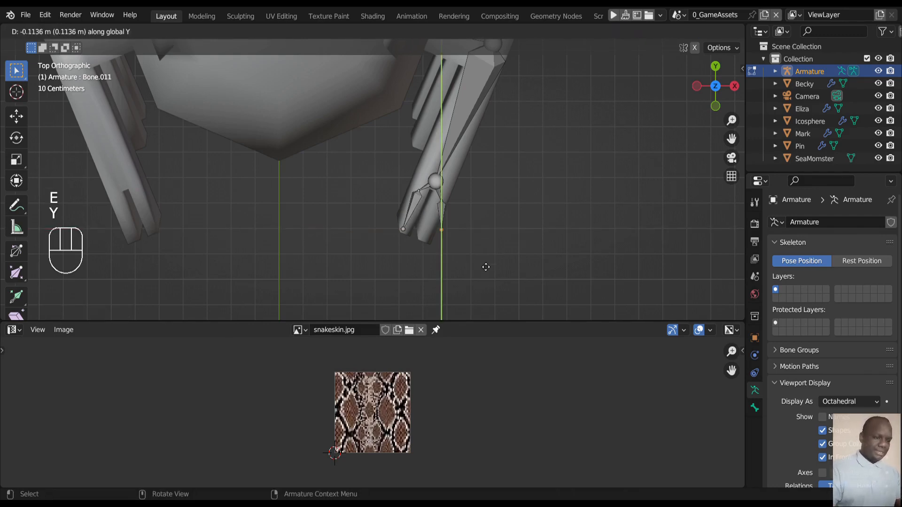
left_click(484, 280)
key("g")
key("x")
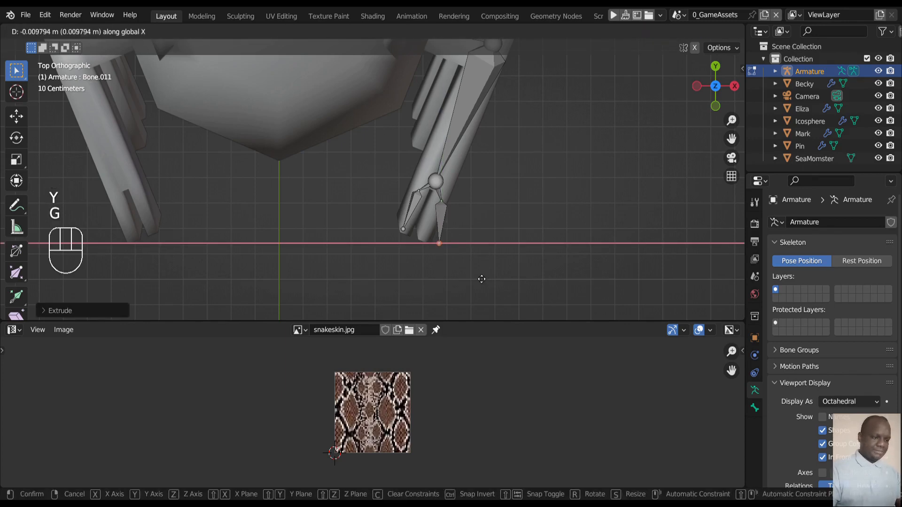
left_click(465, 270)
key("g")
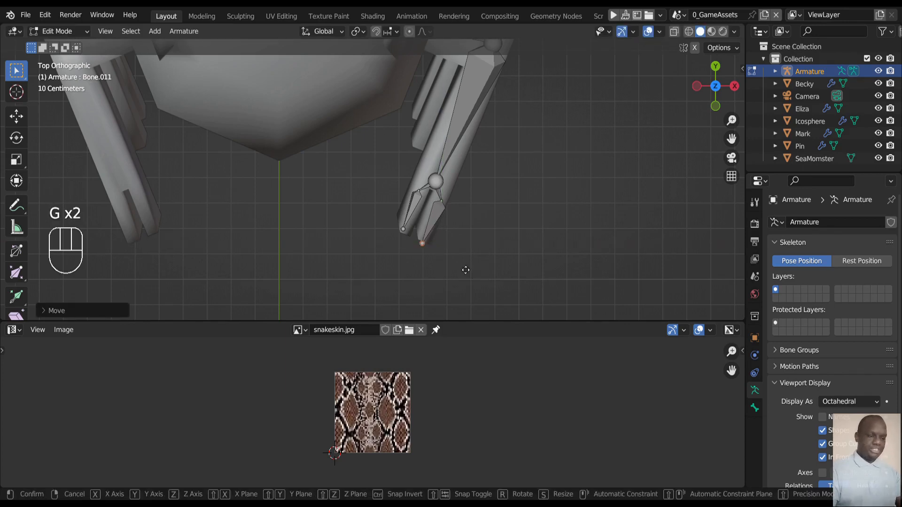
key("y")
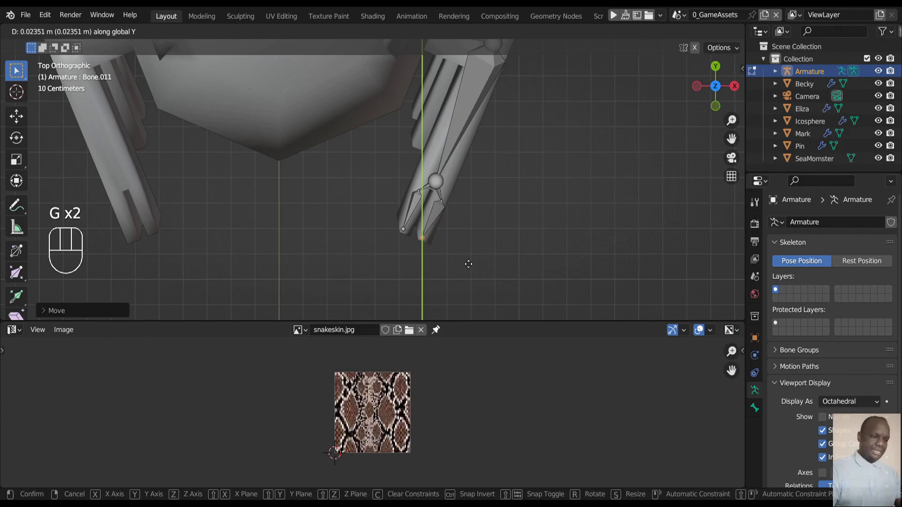
left_click(471, 264)
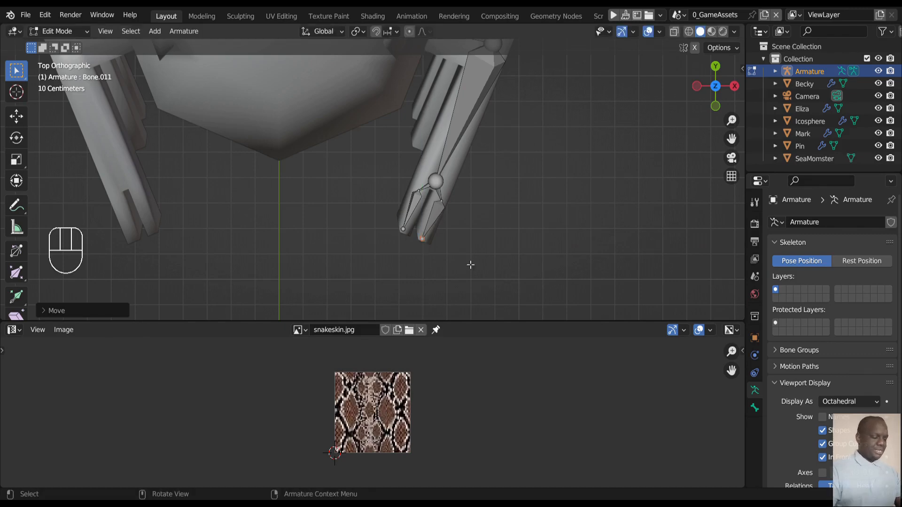
- Lower the outer finger bone's tip about 0.05 m along Z and pull it slightly back along Y inside the finger
key("KP_3")
key("KP_3")
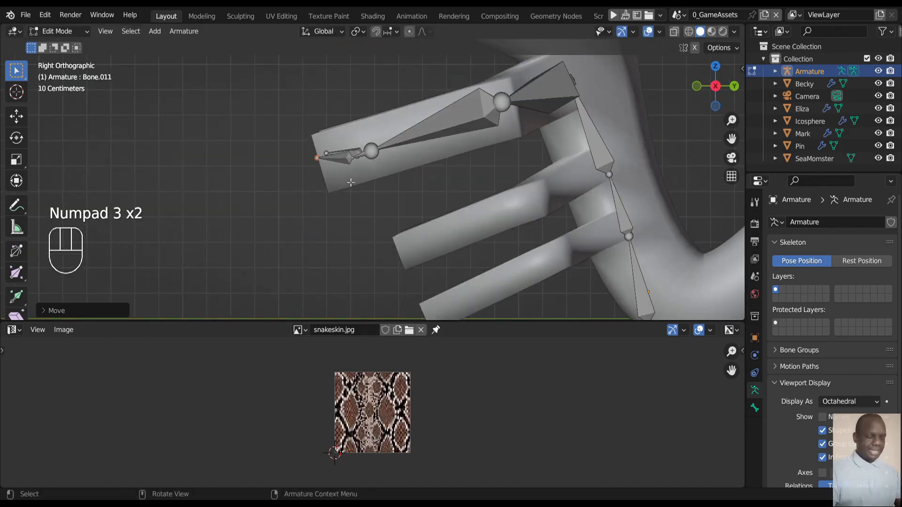
key("g")
key("z")
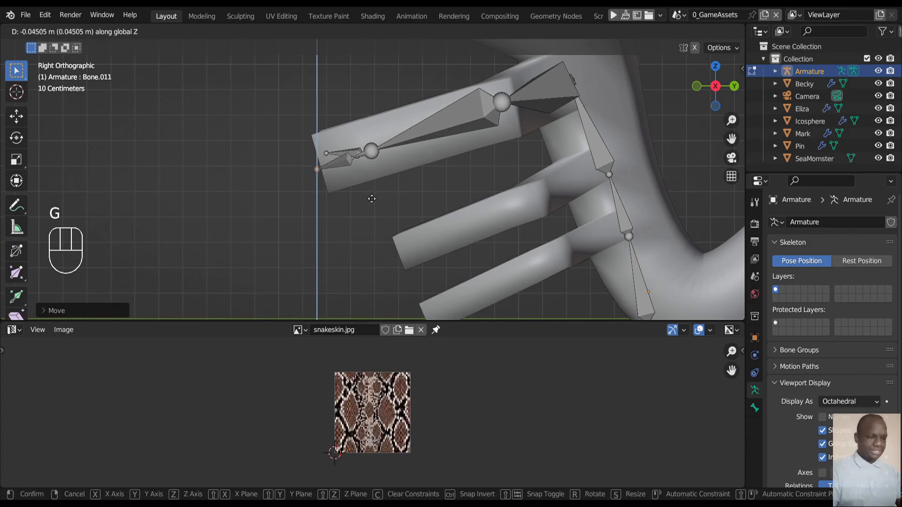
left_click(373, 201)
key("g")
key("y")
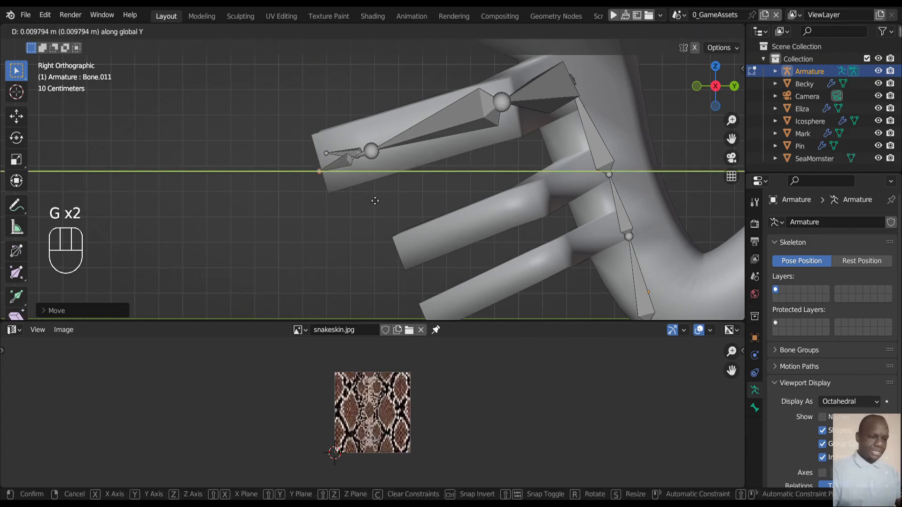
left_click(377, 198)
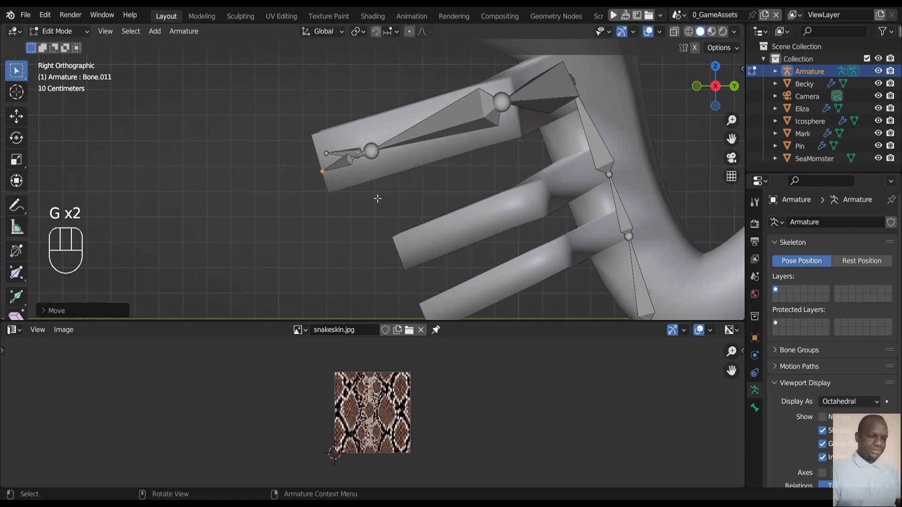
- Lower the inner finger bone's tip along Z to follow the slope of the outer finger bone
left_click(333, 156)
key("g")
key("z")
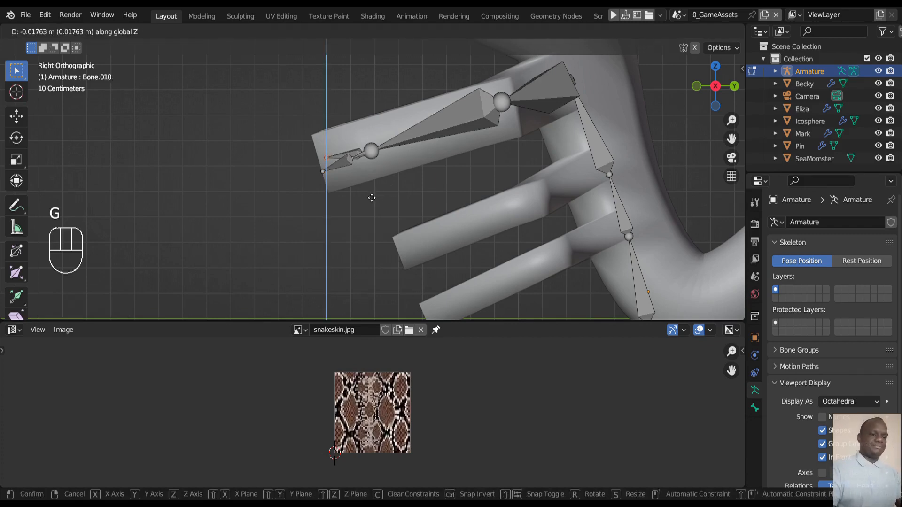
left_click(370, 205)
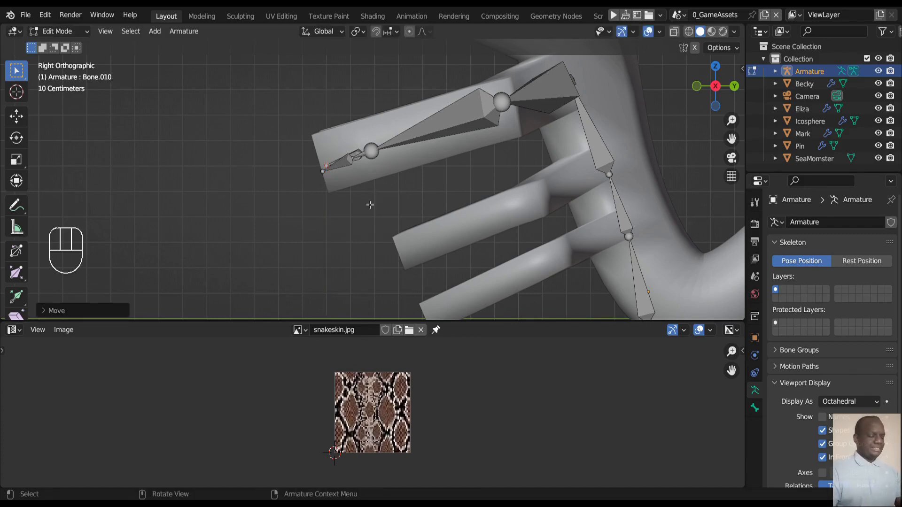
- Examine the placement of the finger bones inside the upper arm from several angles
key("KP_8")
key("KP_8")
key("KP_8")
key("KP_8")
key("KP_8")
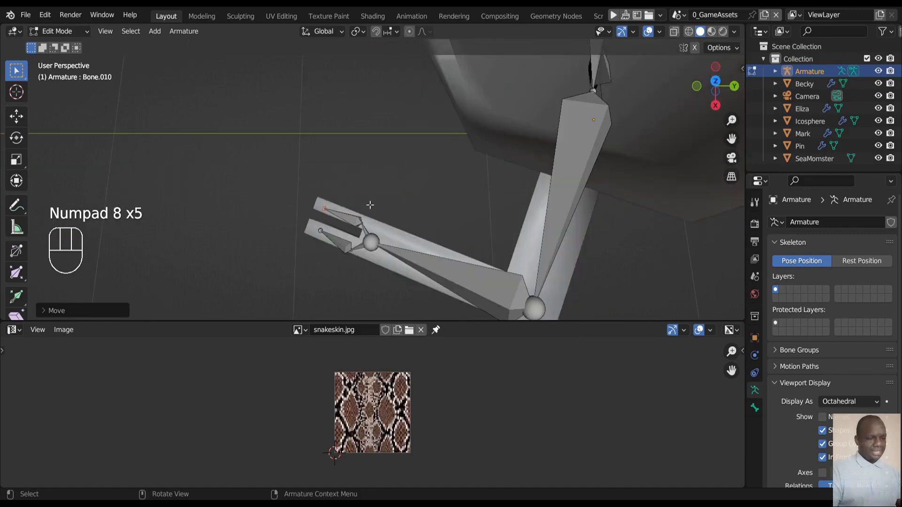
key("KP_4")
key("KP_4")
key("KP_4")
key("KP_4")
key("KP_4")
key("KP_4")
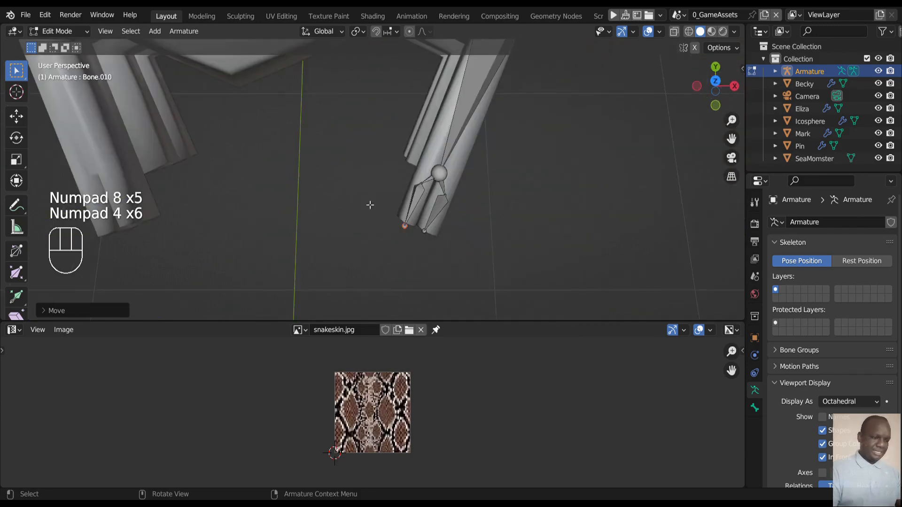
key("KP_2")
key("KP_2")
key("KP_2")
key("KP_2")
key("KP_2")
key("KP_2")
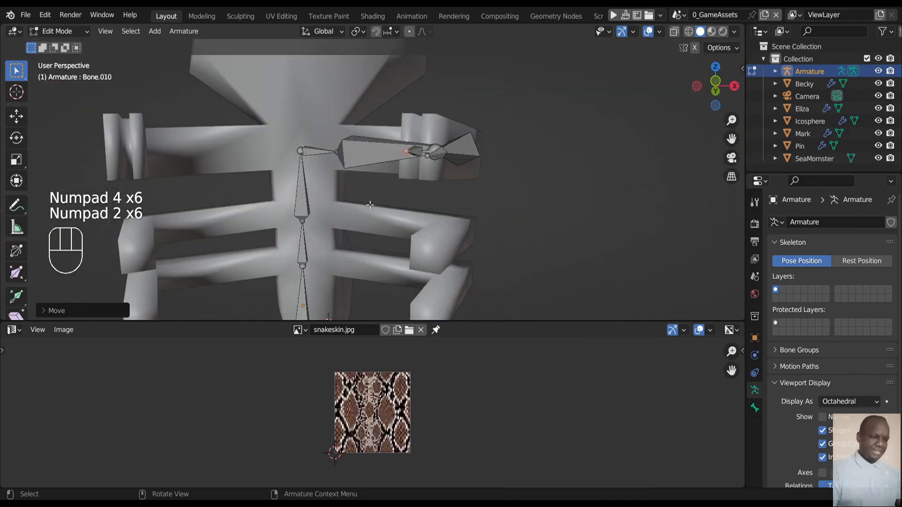
key("KP_4")
key("KP_4")
key("KP_4")
key("KP_8")
key("KP_8")
key("KP_8")
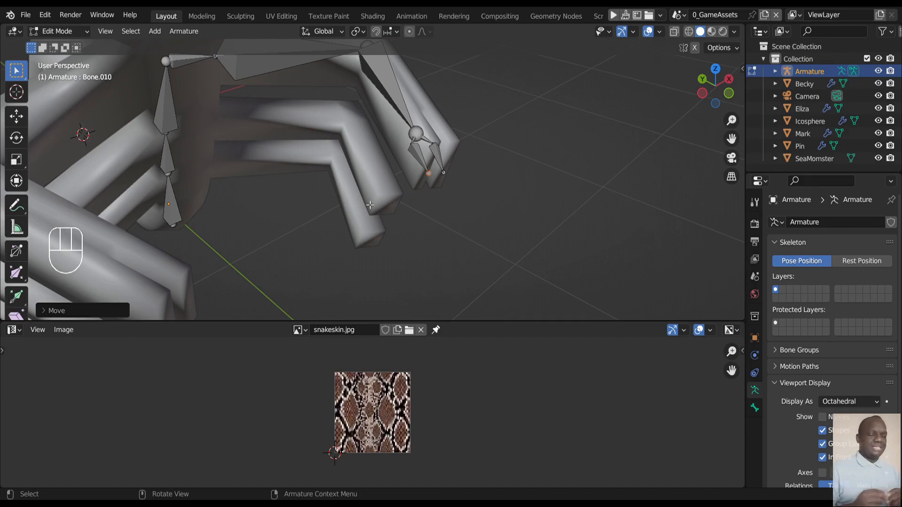
key("KP_6")
key("KP_6")
key("KP_6")
key("KP_6")
key("KP_6")
key("KP_6")
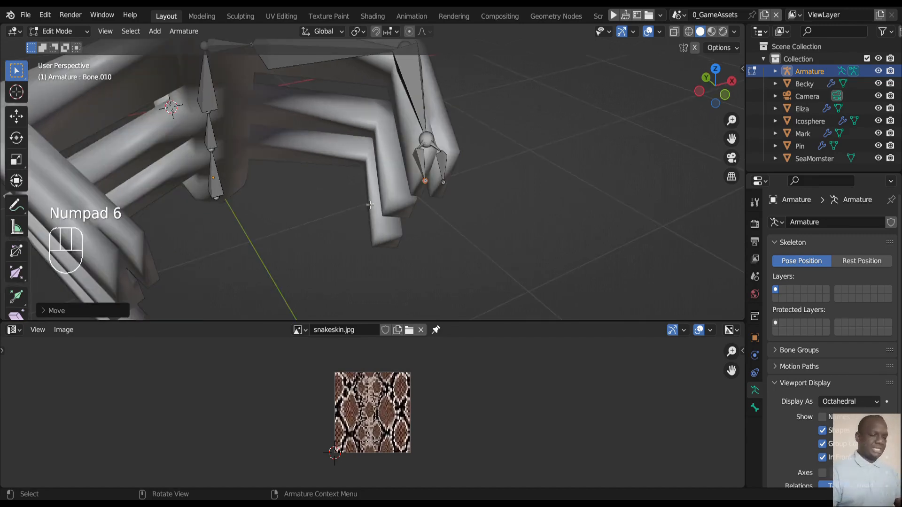
key("KP_2")
key("KP_2")
key("KP_2")
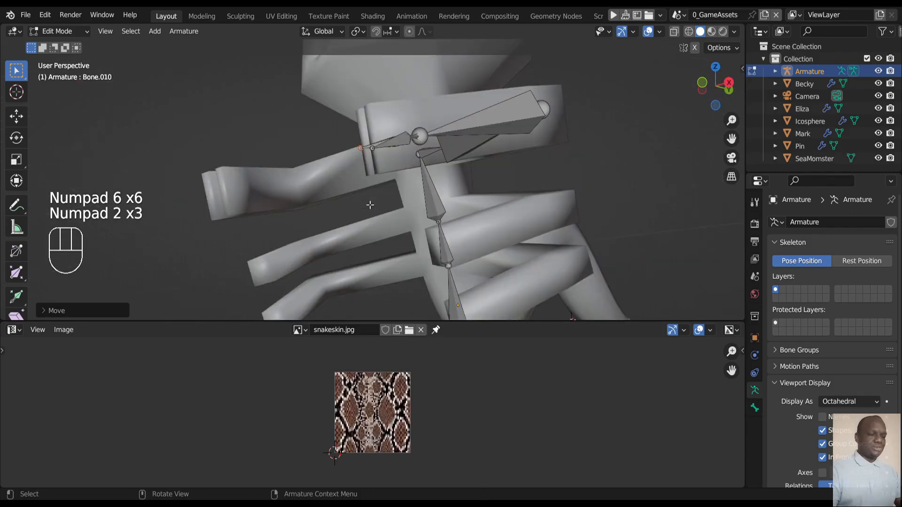
key("KP_6")
key("KP_6")
key("KP_7")
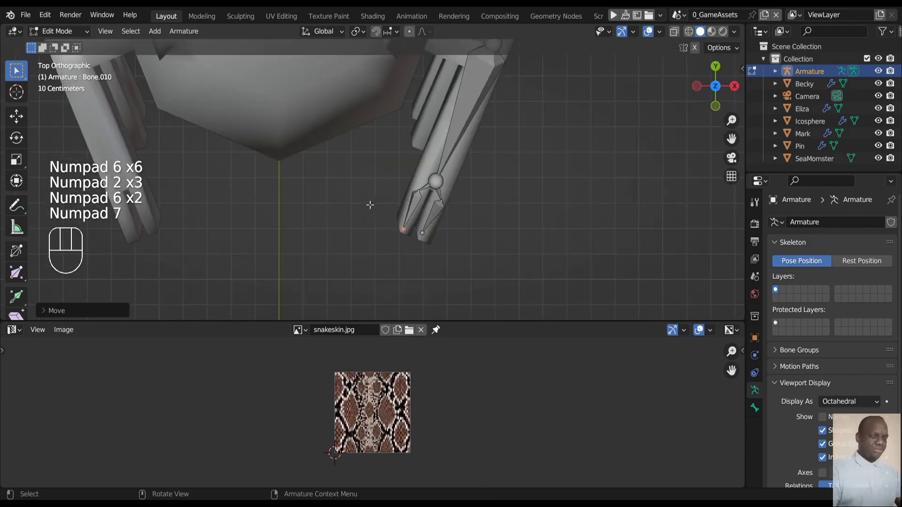
- Extrude a shoulder bone about 0.2 m along X from the spine joint level with the middle arm
key("KP_1")
left_click(271, 175)
key("e")
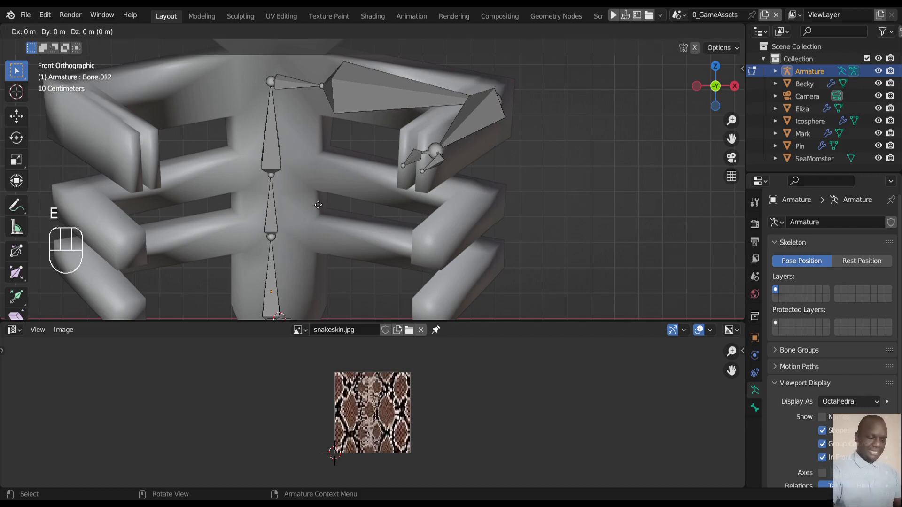
key("x")
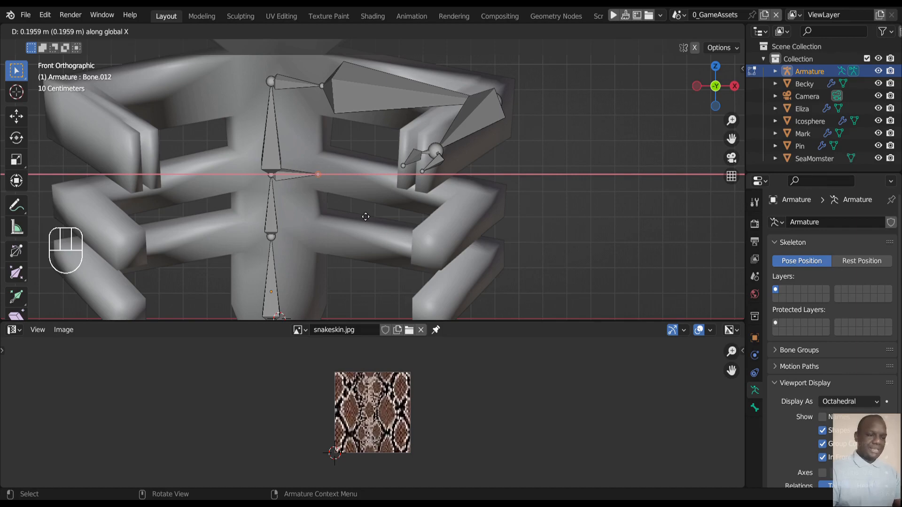
left_click(366, 217)
- Rotate the middle arm's shoulder bone about -36° around Z and lower its tip slightly along Z
key("KP_3")
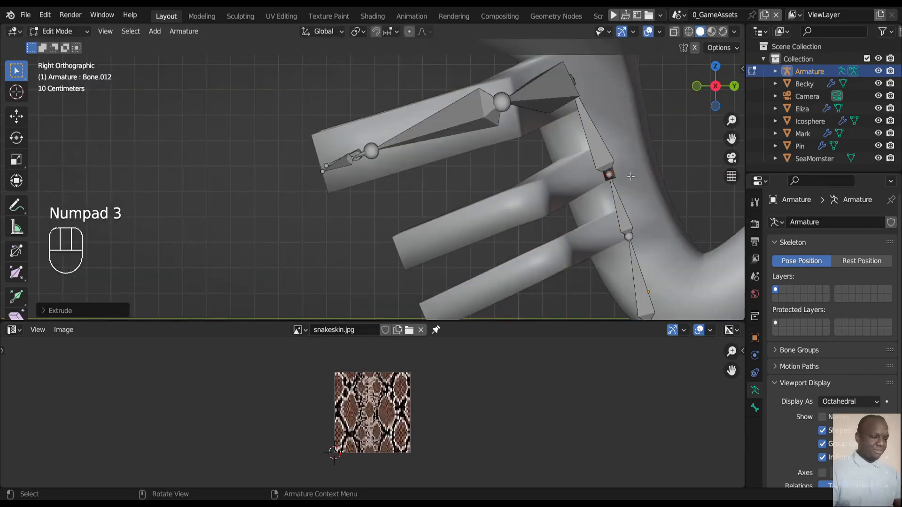
key("r")
key("z")
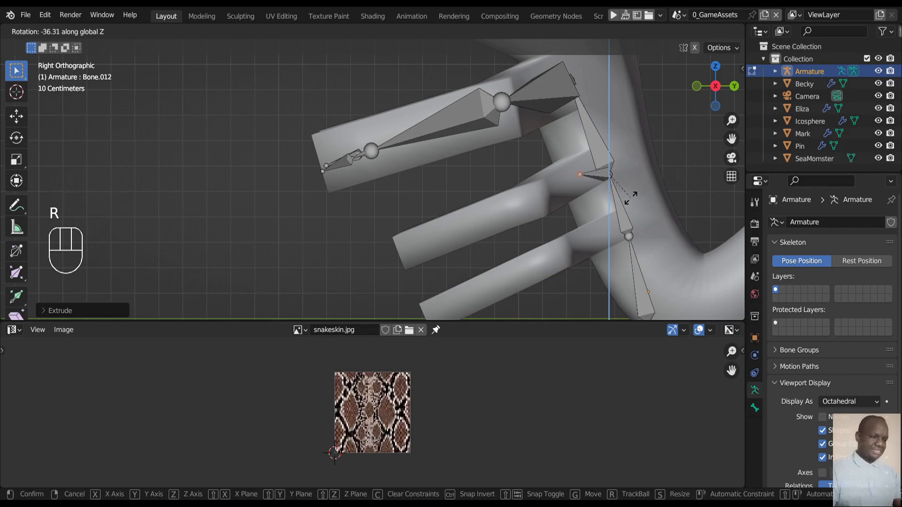
left_click(631, 197)
key("g")
key("z")
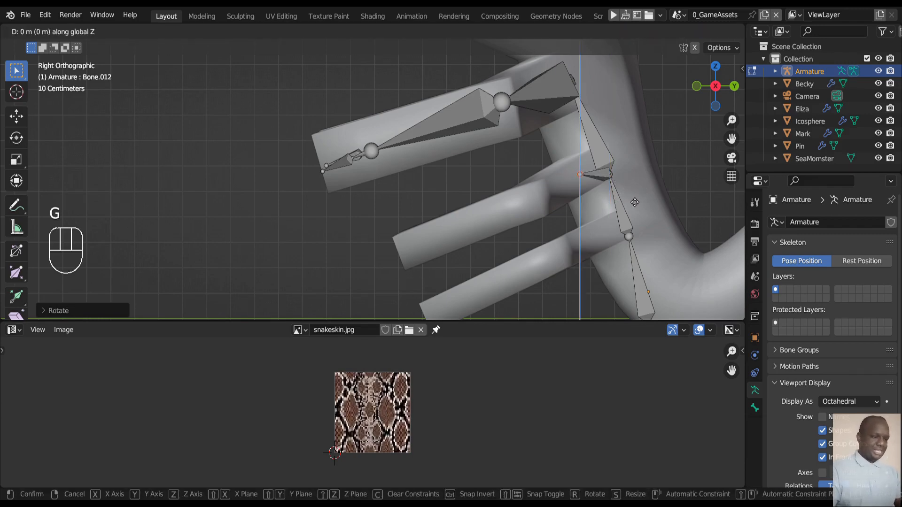
left_click(631, 215)
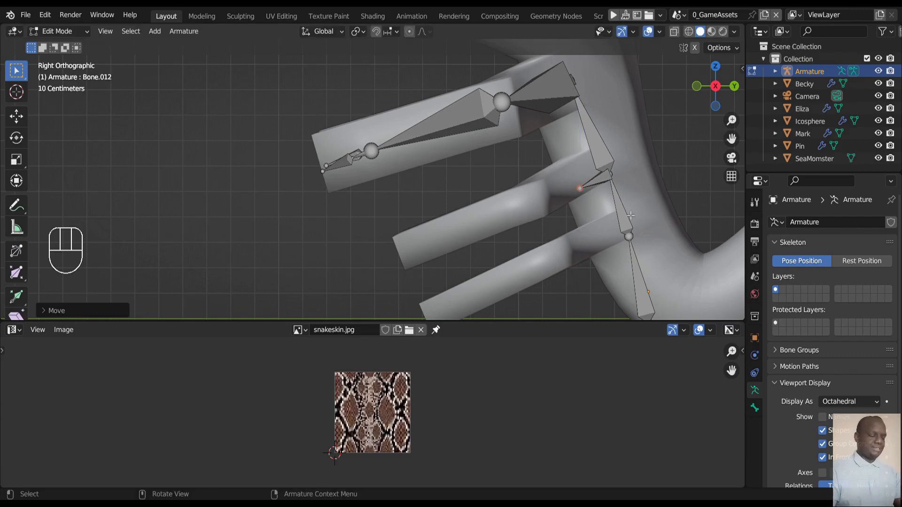
- Examine the middle shoulder bone's direction relative to the arm in perspective and from above
key("KP_4")
key("KP_4")
key("KP_8")
key("KP_8")
key("KP_4")
key("KP_4")
key("KP_4")
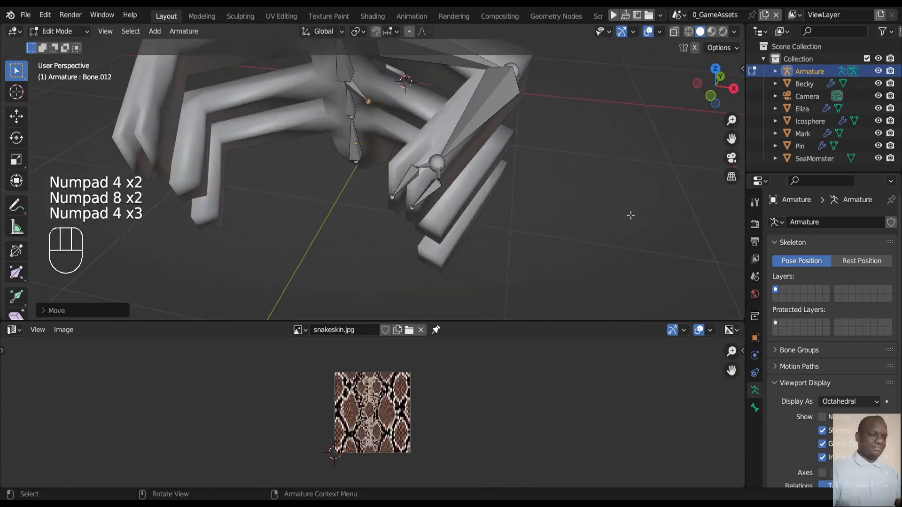
key("KP_4")
key("KP_2")
key("KP_2")
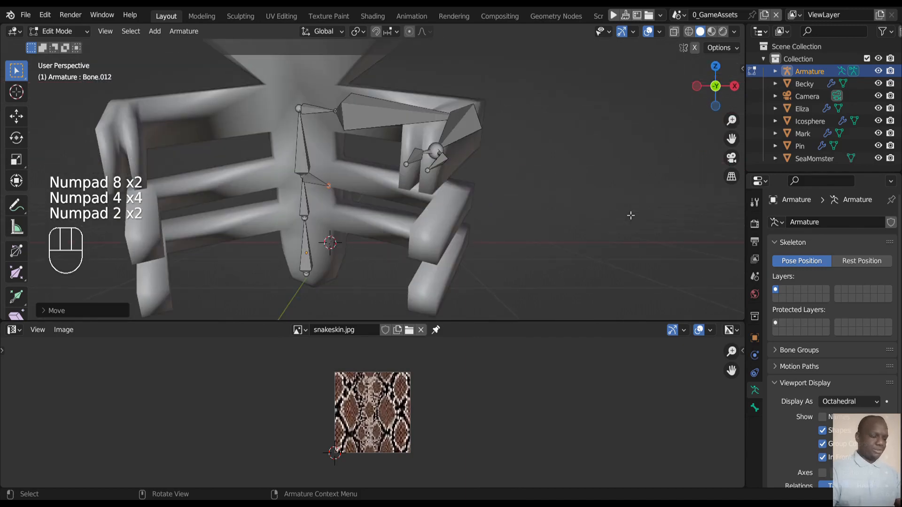
key("backslash")
key("KP_7")
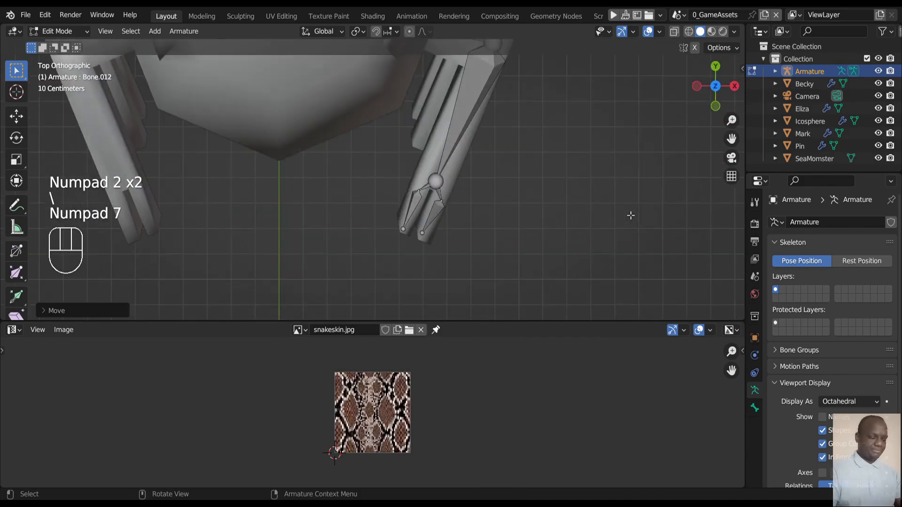
key("ctrl+KP_8")
key("ctrl+KP_8")
key("ctrl+KP_8")
key("ctrl+KP_8")
key("ctrl+KP_8")
key("ctrl+KP_8")
key("ctrl+KP_8")
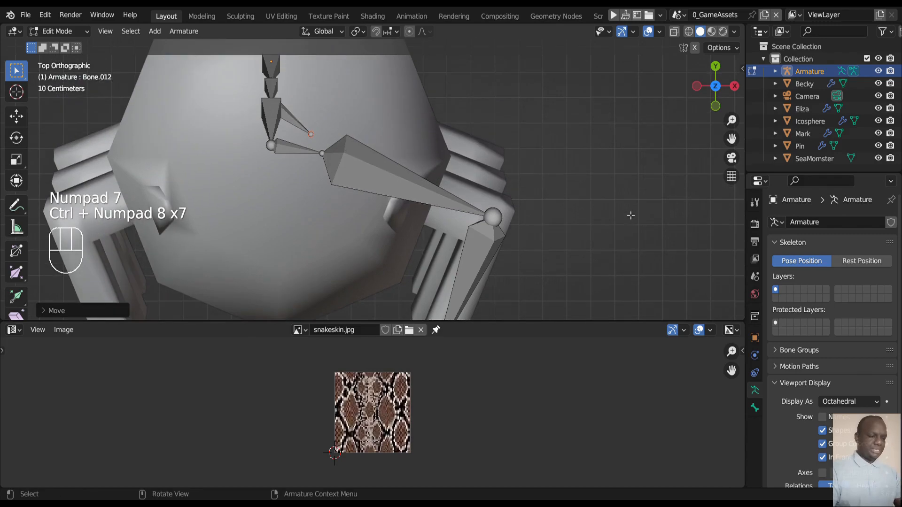
- Enlarge the 3D viewport and rotate the middle shoulder bone partway back around Z toward the arm's root
left_click_drag(537, 326, 512, 489)
key("KP_2")
key("KP_2")
key("KP_2")
key("KP_2")
key("KP_2")
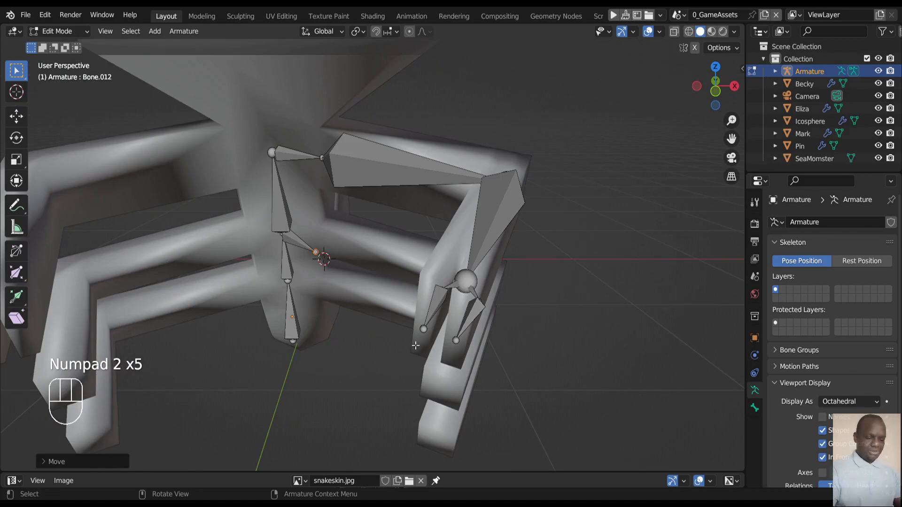
key("r")
key("z")
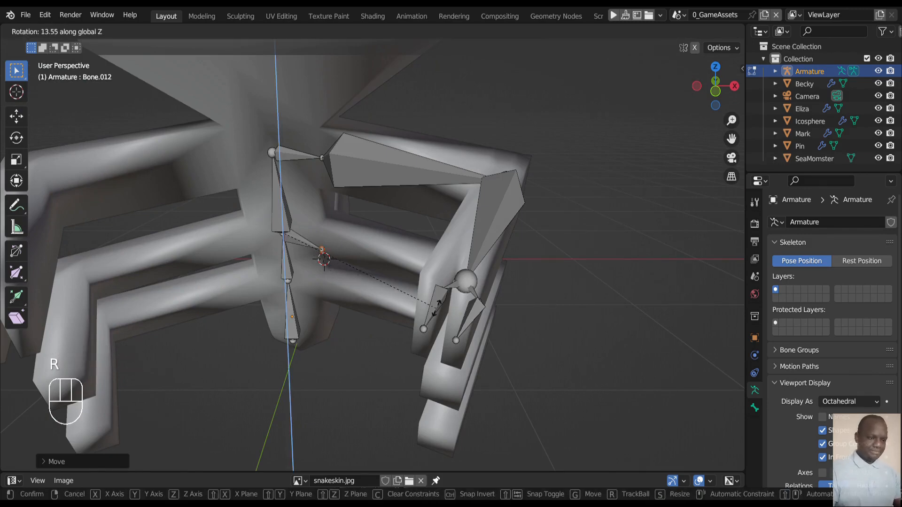
left_click(449, 294)
- Raise the middle shoulder bone's tip about 0.06 m along Z to meet the arm
key("KP_2")
key("KP_2")
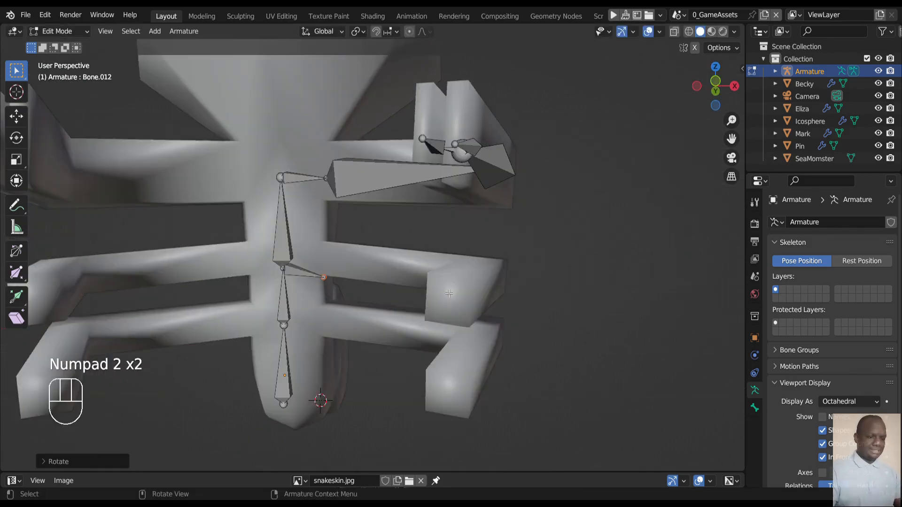
key("KP_6")
key("KP_6")
key("KP_6")
key("KP_6")
key("KP_6")
key("KP_6")
key("KP_6")
key("KP_6")
key("KP_6")
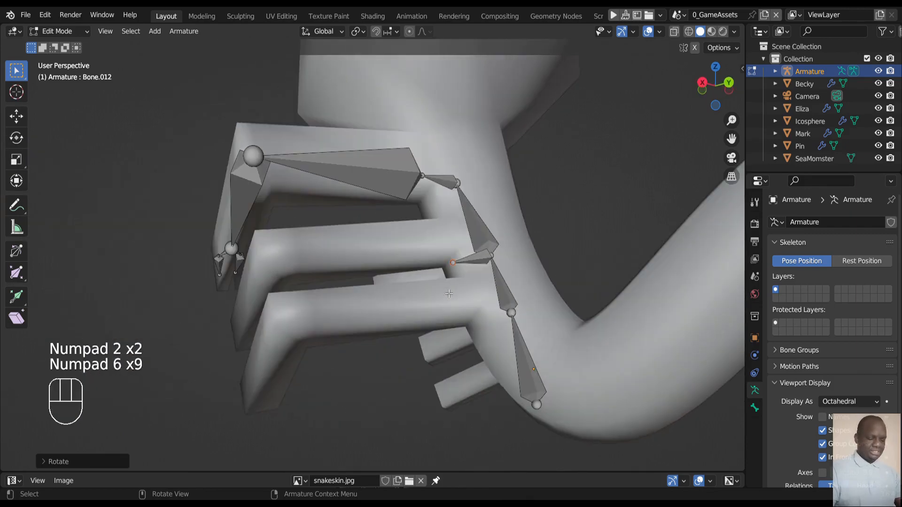
key("g")
key("z")
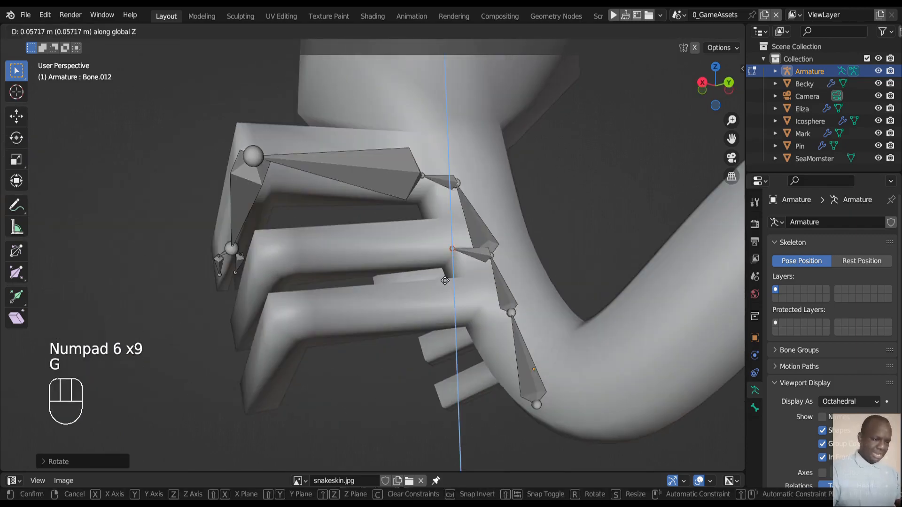
left_click(444, 280)
- Extrude an upper-arm bone along X from the middle shoulder bone's tip and lower its end about 0.07 m along Z
key("KP_1")
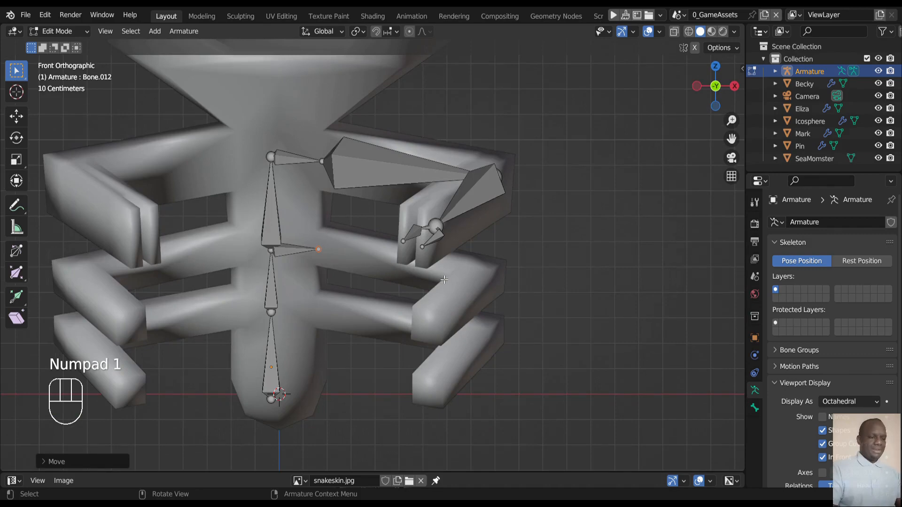
key("KP_3")
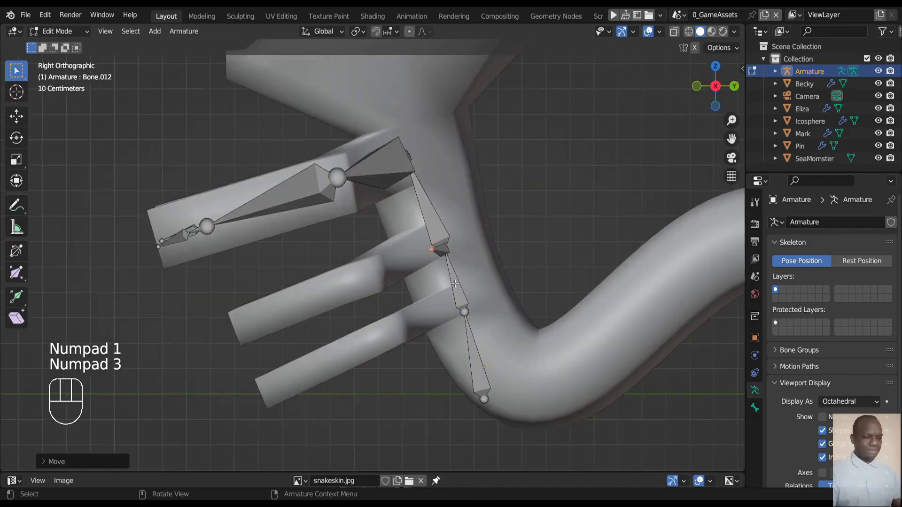
key("KP_1")
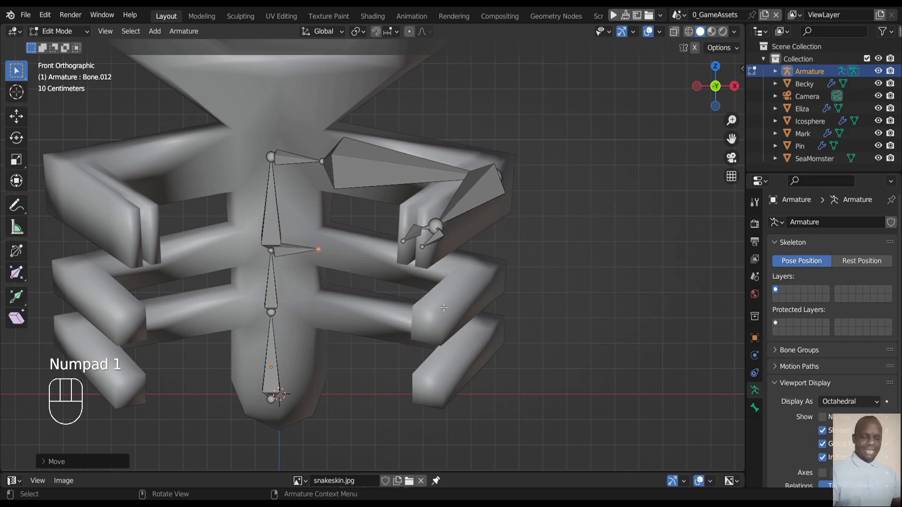
key("e")
key("y")
key("x")
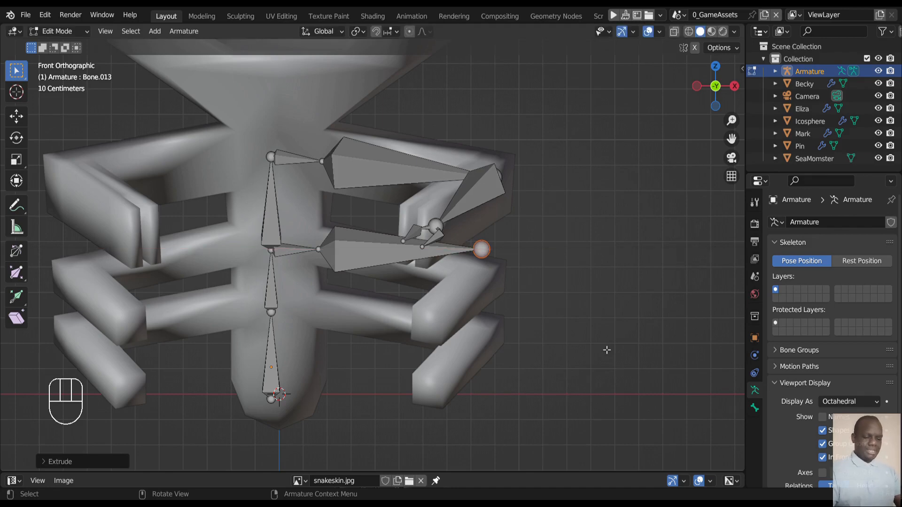
key("e")
key("z")
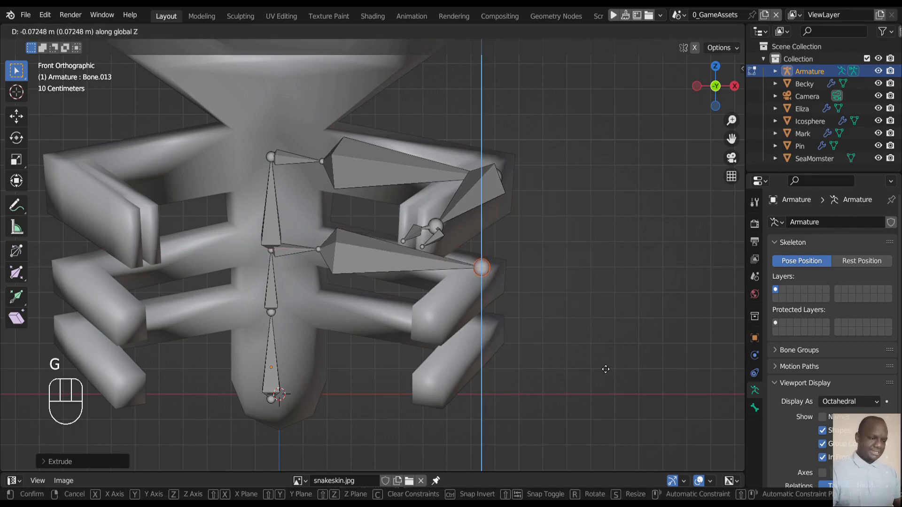
left_click(605, 367)
- Rotate the middle upper-arm bone about -20° around Z so it runs forward to the elbow
key("KP_3")
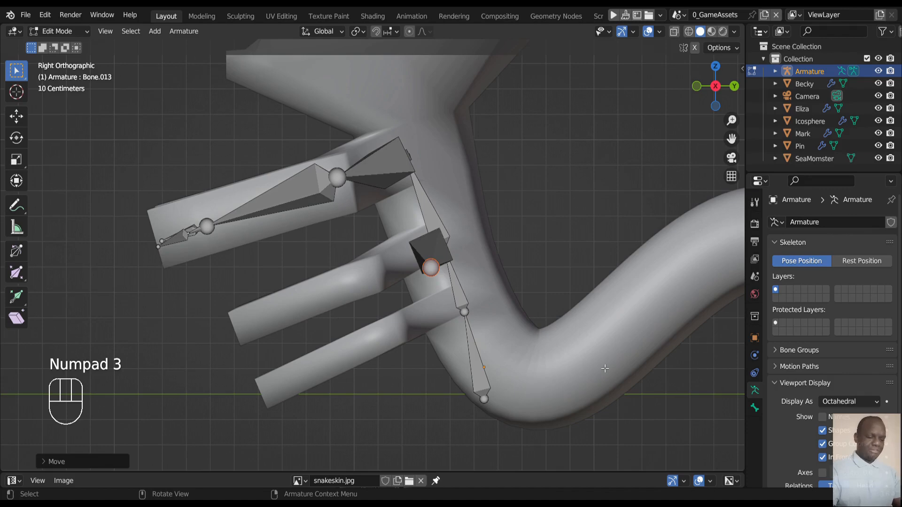
key("r")
key("z")
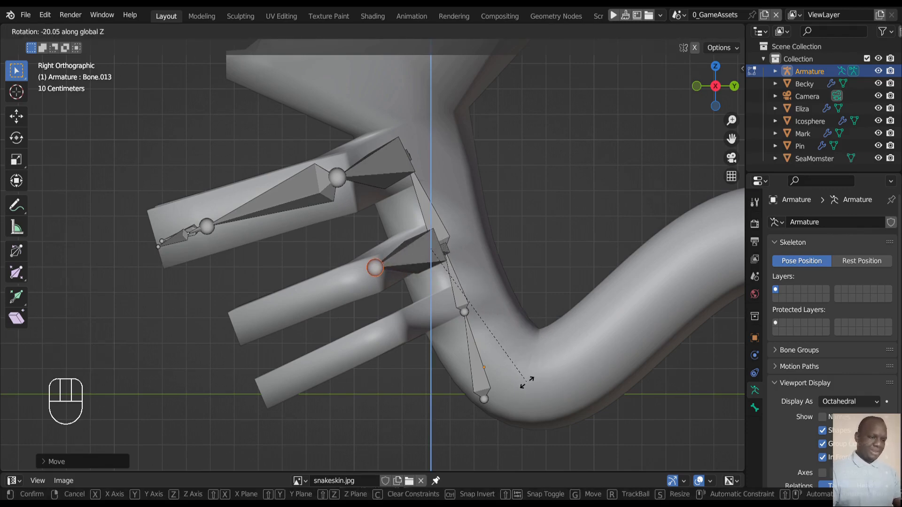
left_click(526, 382)
- Shift the middle upper-arm bone's end outward along X and about 0.03 m along negative Y into the elbow
key("KP_4")
key("KP_4")
key("KP_4")
key("KP_4")
key("KP_4")
key("KP_4")
key("KP_4")
key("KP_4")
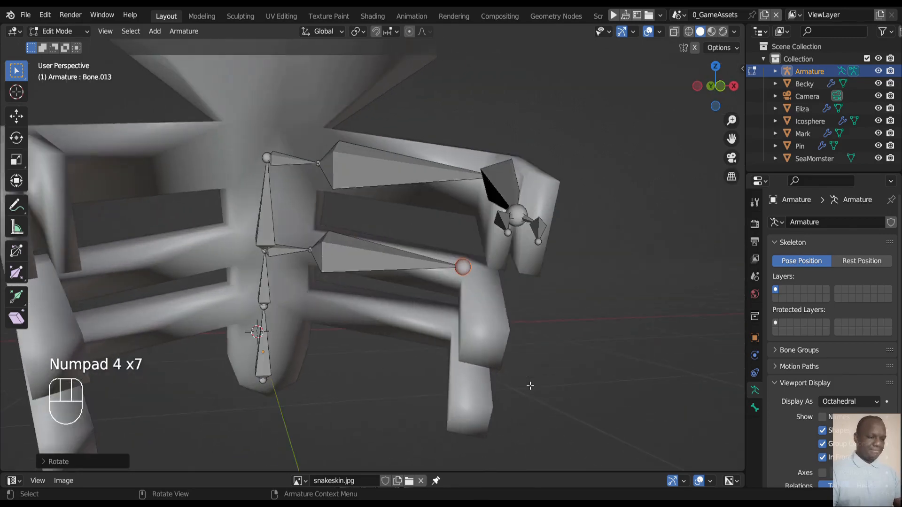
key("KP_6")
key("KP_7")
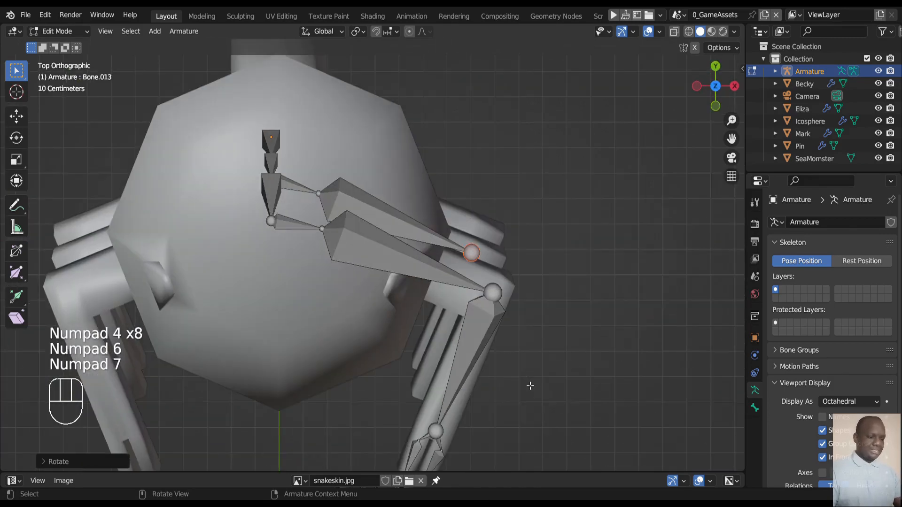
key("g")
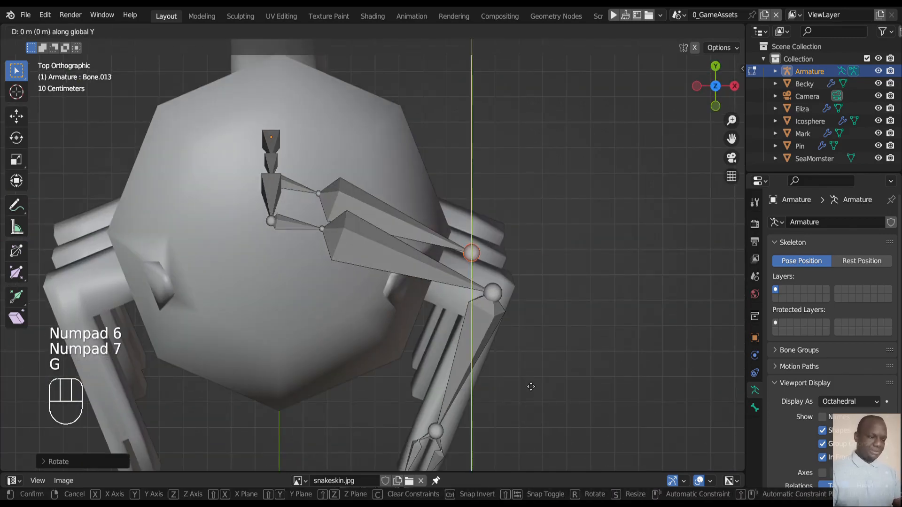
left_click(545, 389)
key("g")
key("y")
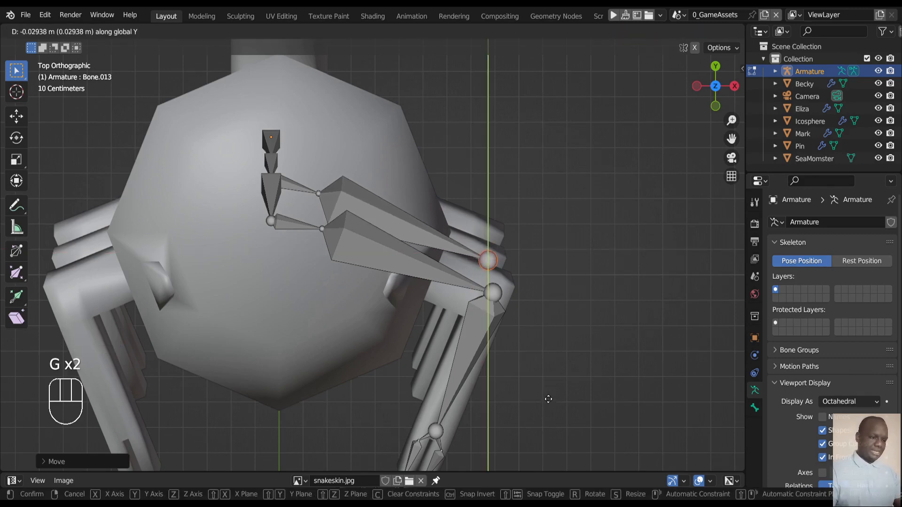
left_click(548, 398)
- Examine how the middle upper-arm bone sits inside the arm from the front and the side
key("KP_2")
key("KP_2")
key("KP_2")
key("KP_2")
key("KP_2")
key("KP_2")
key("KP_2")
key("KP_2")
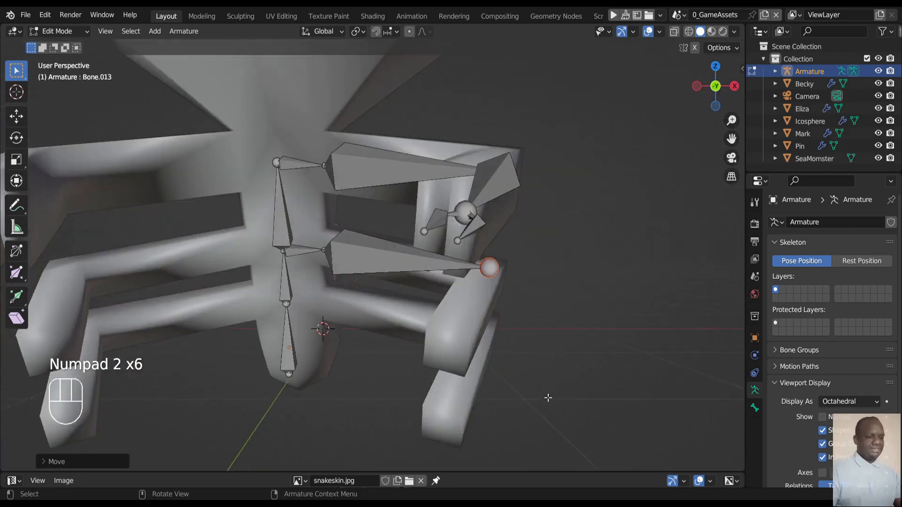
key("KP_6")
key("KP_6")
key("KP_6")
key("KP_6")
key("KP_6")
key("KP_6")
key("KP_6")
key("KP_6")
key("KP_6")
key("KP_6")
key("KP_6")
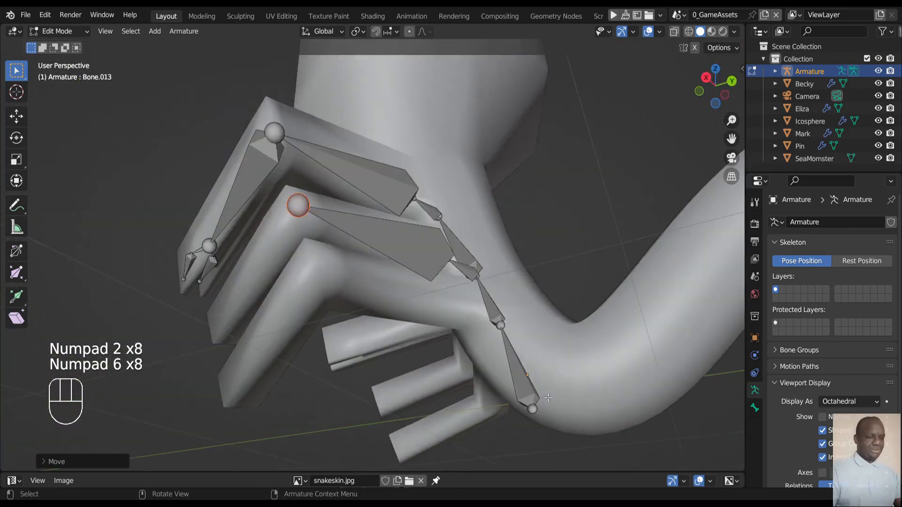
- Lower the elbow end of the middle upper-arm bone slightly along Z so it sits centred inside the arm
key("KP_8")
key("KP_8")
key("KP_8")
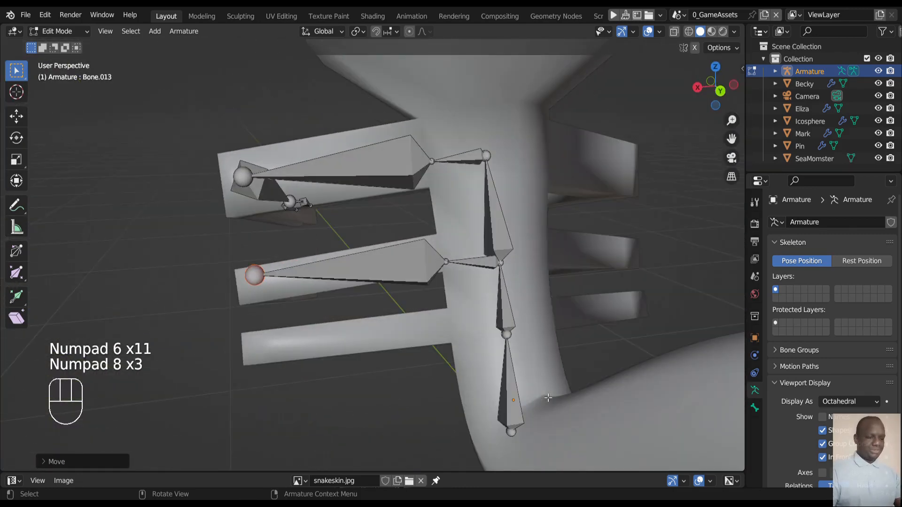
key("g")
key("z")
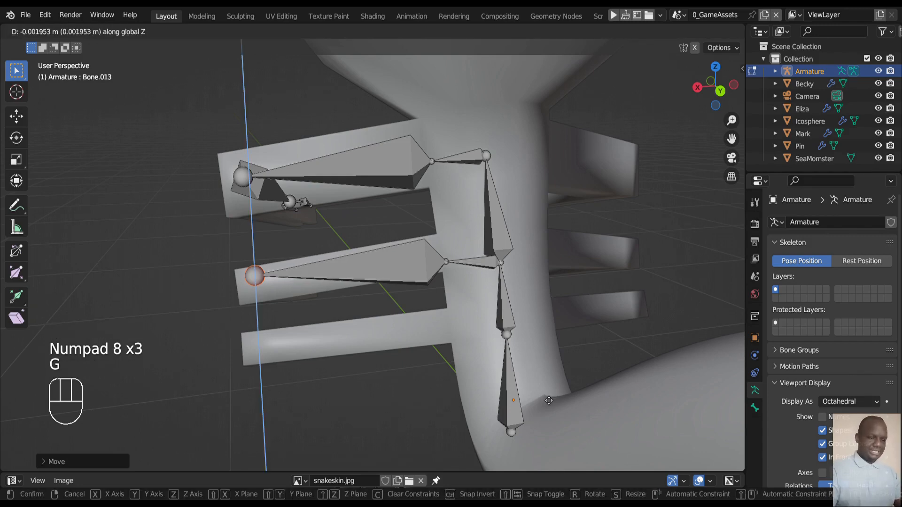
left_click(545, 407)
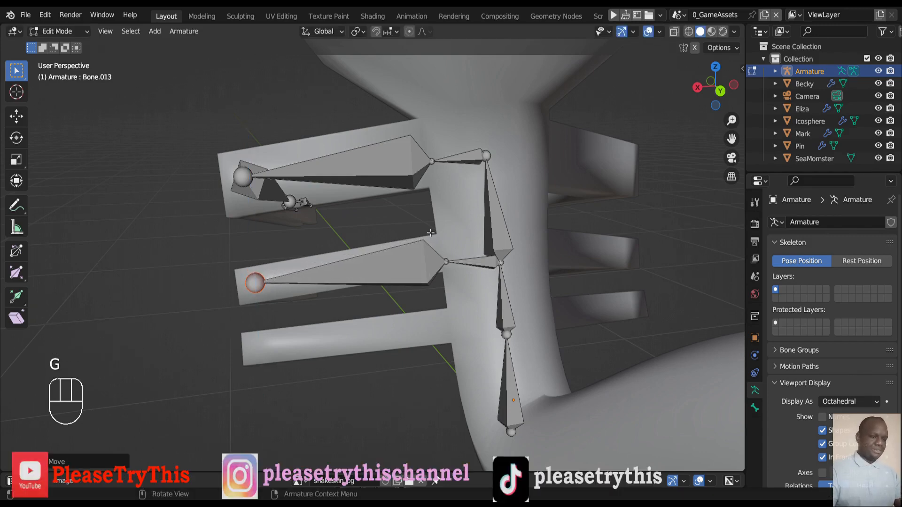
- Raise the joint between the middle shoulder and upper-arm bones about 0.02 m along Z
left_click(446, 262)
key("g")
key("z")
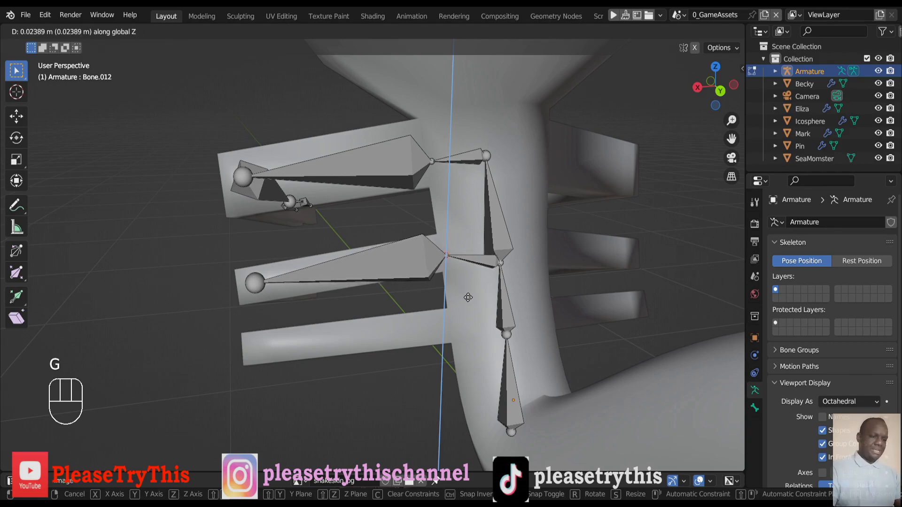
left_click(468, 297)
- Extrude a forearm bone along negative Y from the middle arm's elbow and lower its end about 0.2 m along Z
key("KP_4")
key("KP_4")
key("KP_4")
key("KP_4")
key("KP_4")
key("KP_4")
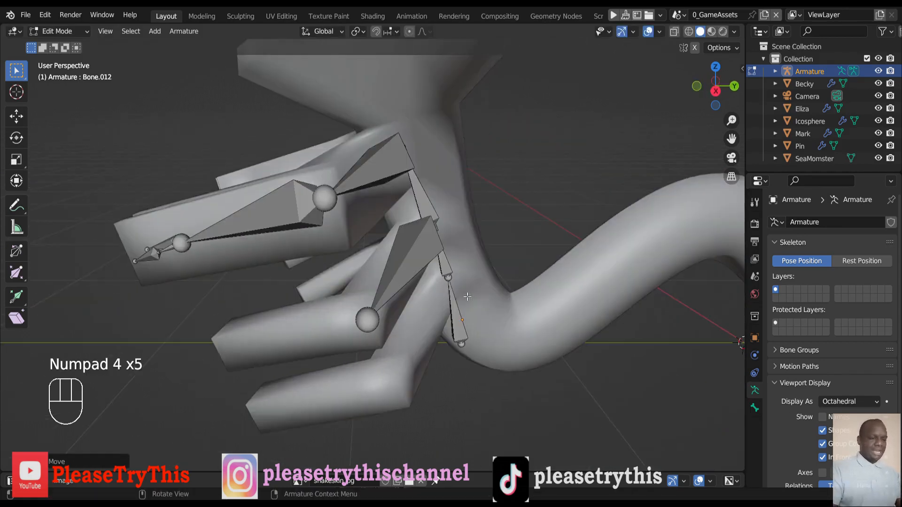
key("KP_3")
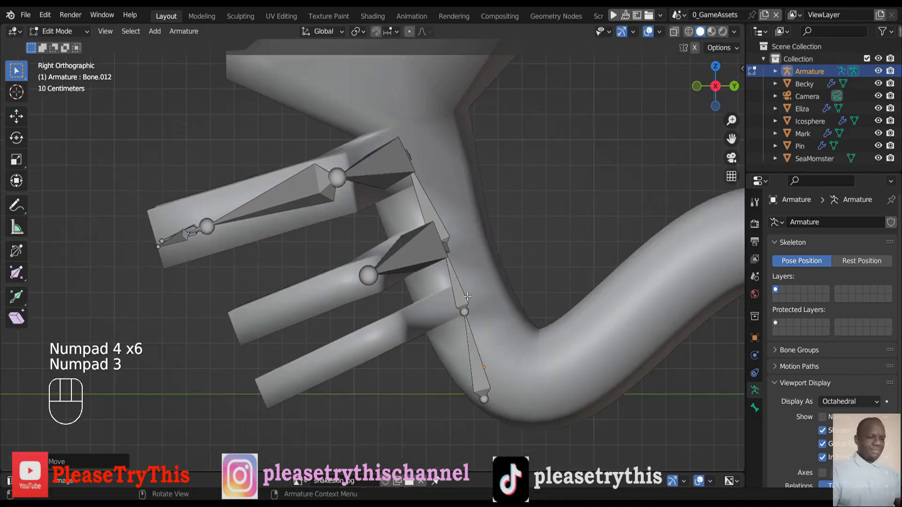
left_click(371, 274)
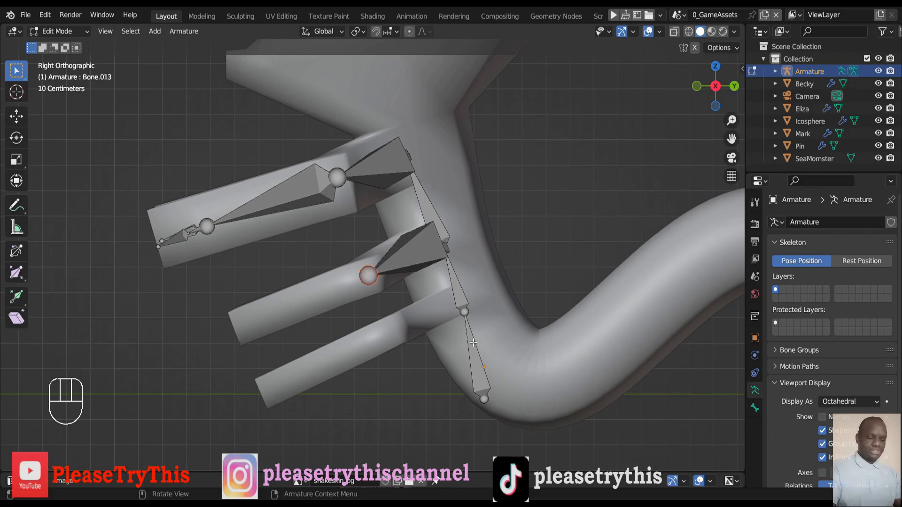
key("e")
key("y")
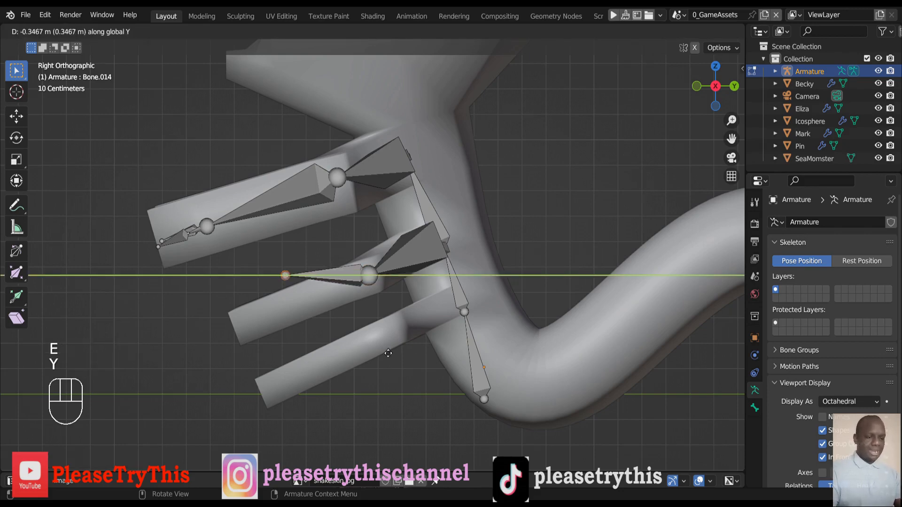
left_click(345, 359)
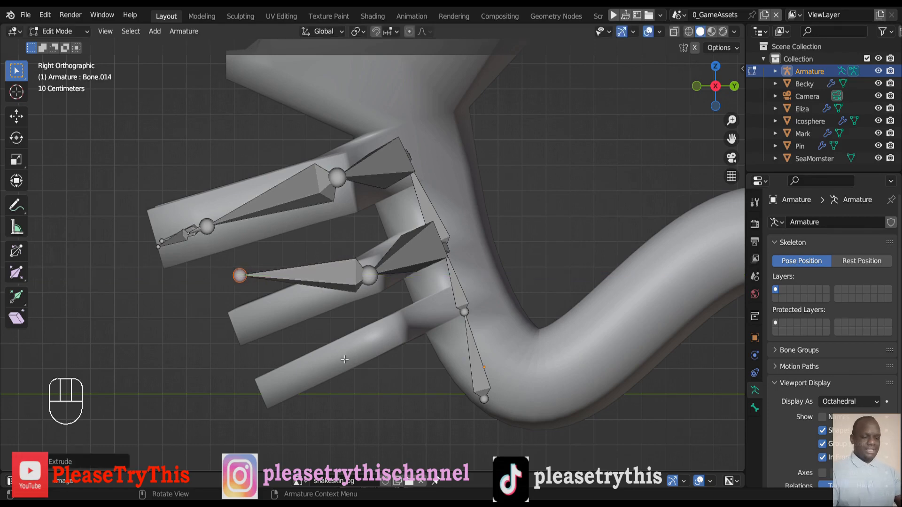
key("g")
key("z")
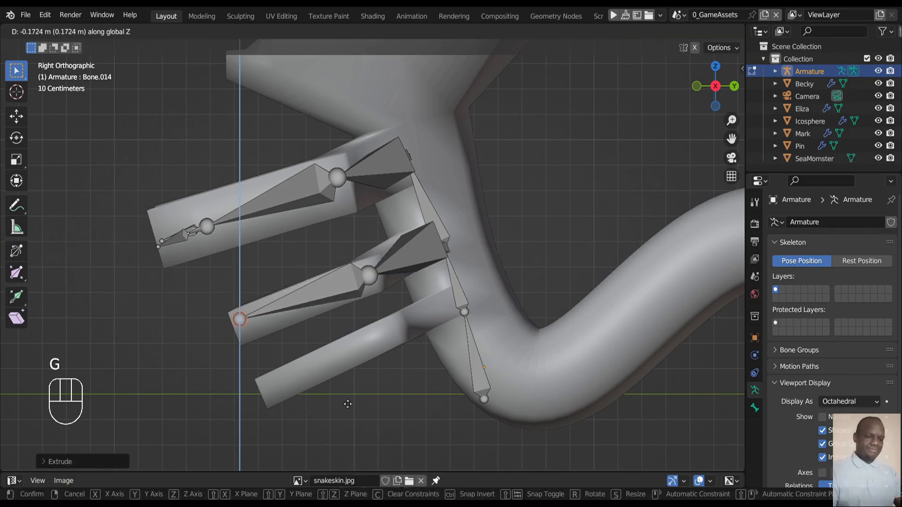
left_click(350, 411)
- Rotate the middle forearm bone about -28° around Z so it runs inward along the arm to the hand
key("KP_1")
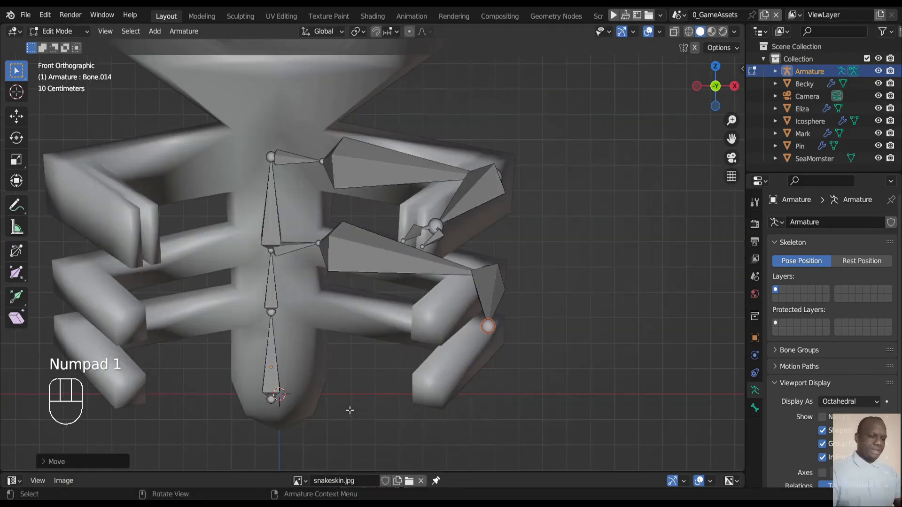
key("r")
key("z")
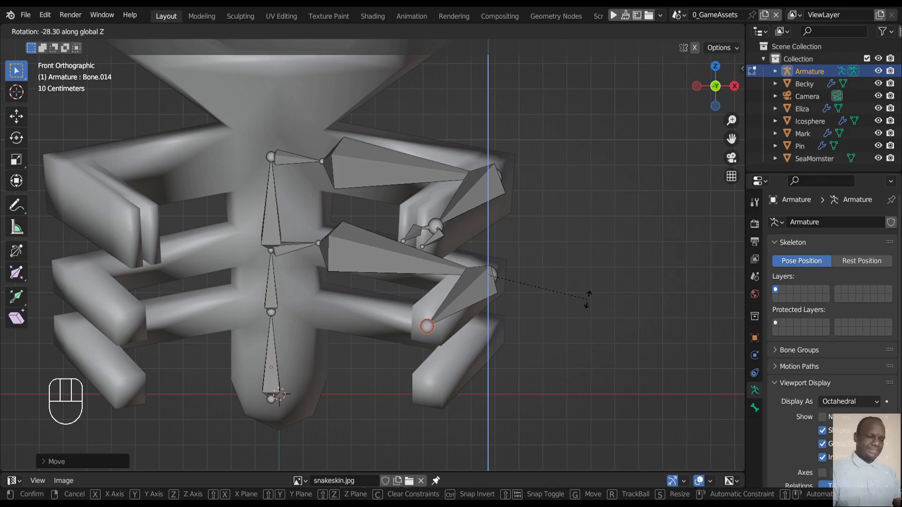
left_click(590, 303)
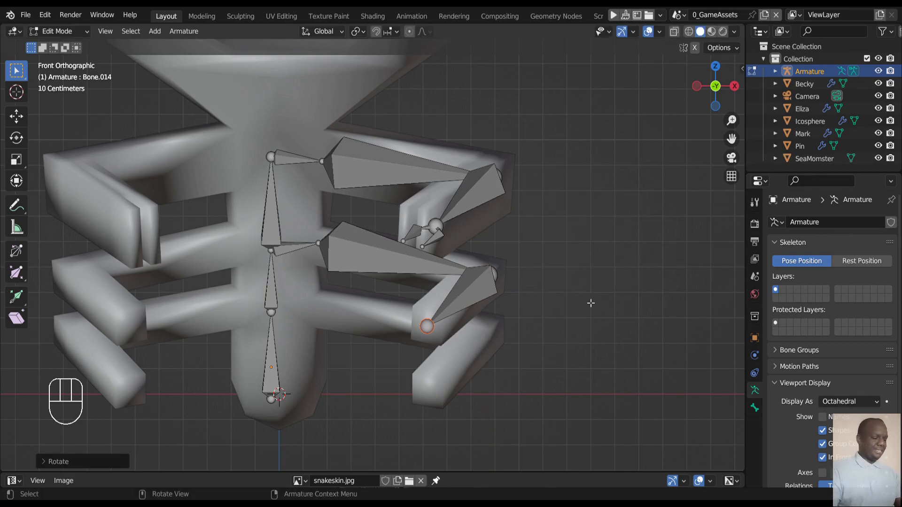
- Examine from both sides how the middle forearm bone sits inside the arm
key("KP_4")
key("KP_4")
key("KP_4")
key("KP_4")
key("KP_6")
key("KP_6")
key("KP_6")
key("KP_6")
key("KP_6")
key("KP_6")
key("KP_6")
key("KP_6")
key("KP_6")
key("KP_6")
- Extrude a shoulder bone about 0.2 m along X from the lowest spine joint toward the lowest arm
key("KP_1")
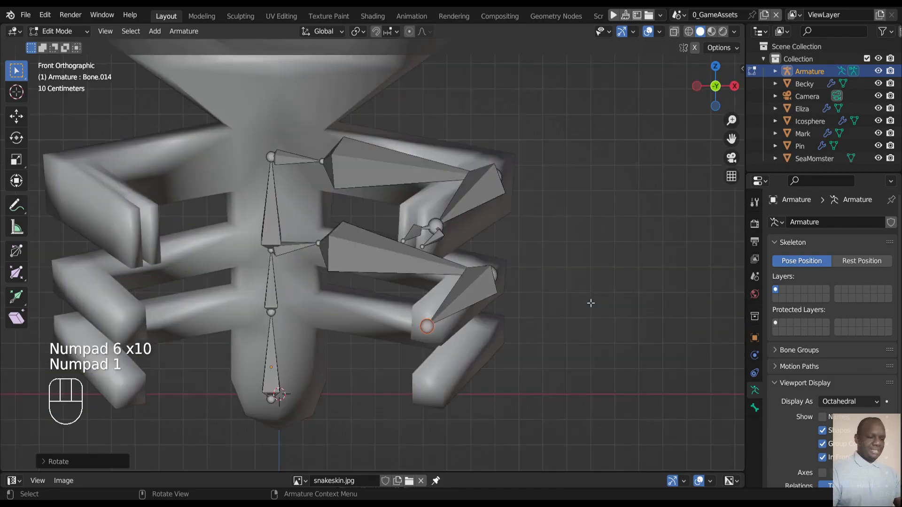
left_click(278, 314)
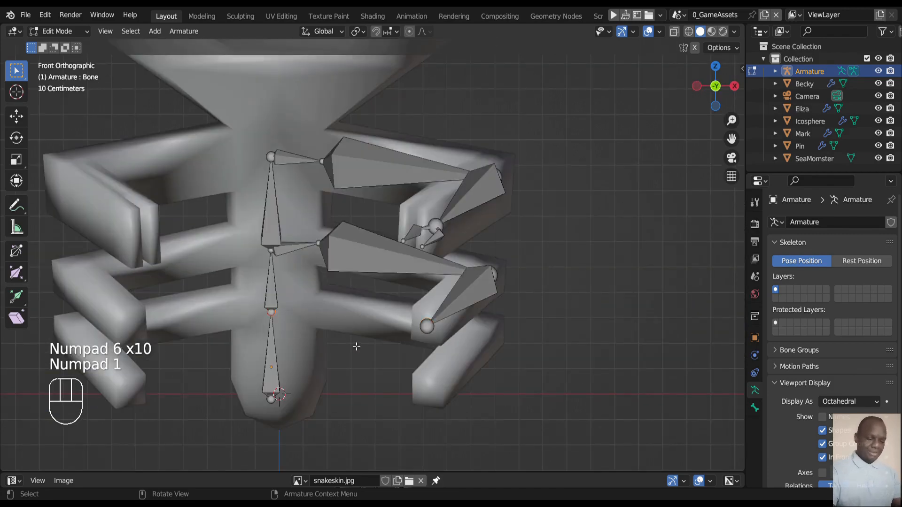
key("e")
key("x")
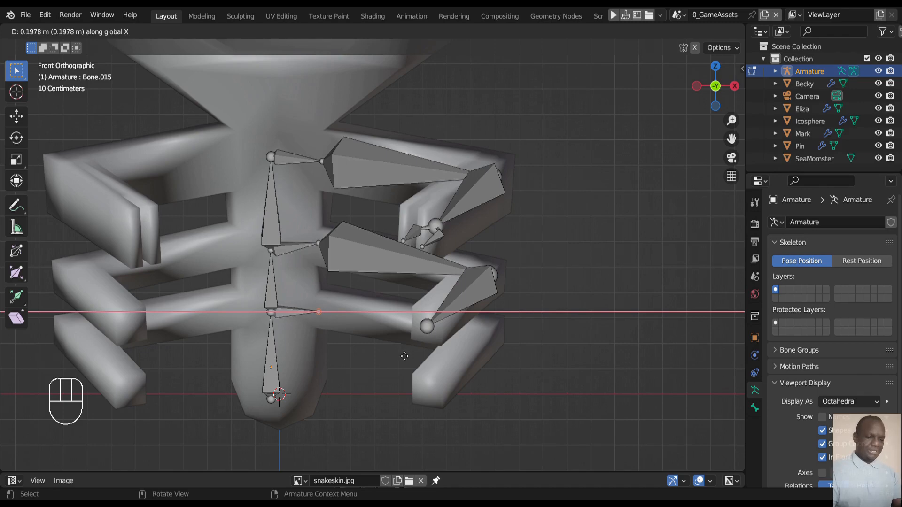
left_click(405, 356)
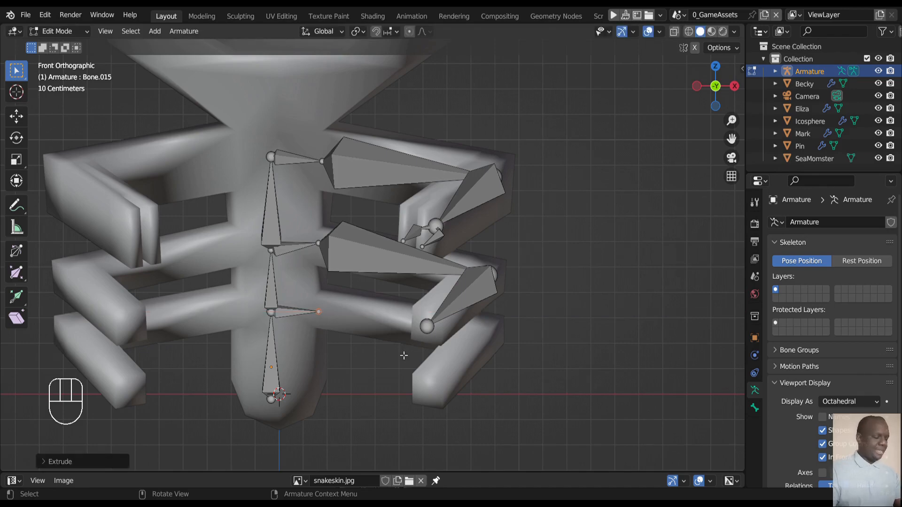
- Rotate the lowest shoulder bone forward around Z and lower its tip about 0.01 m along Z
key("KP_1")
key("KP_3")
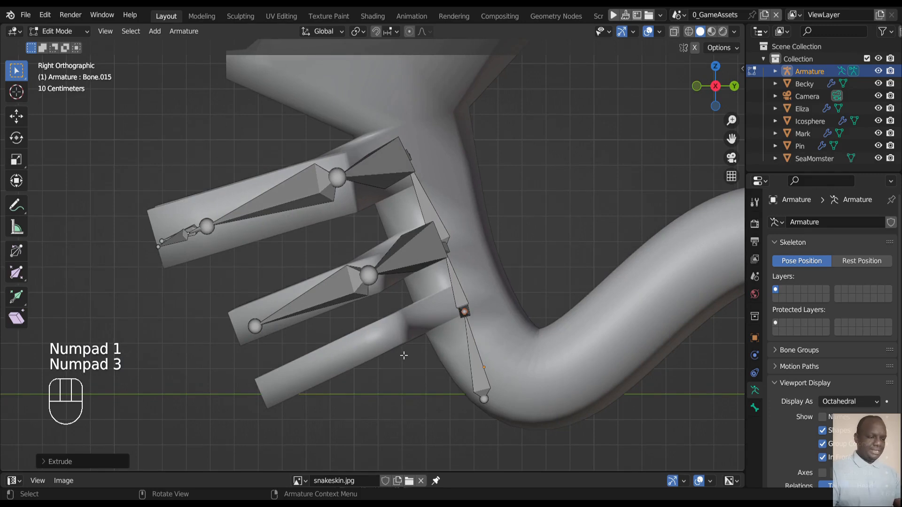
key("r")
key("z")
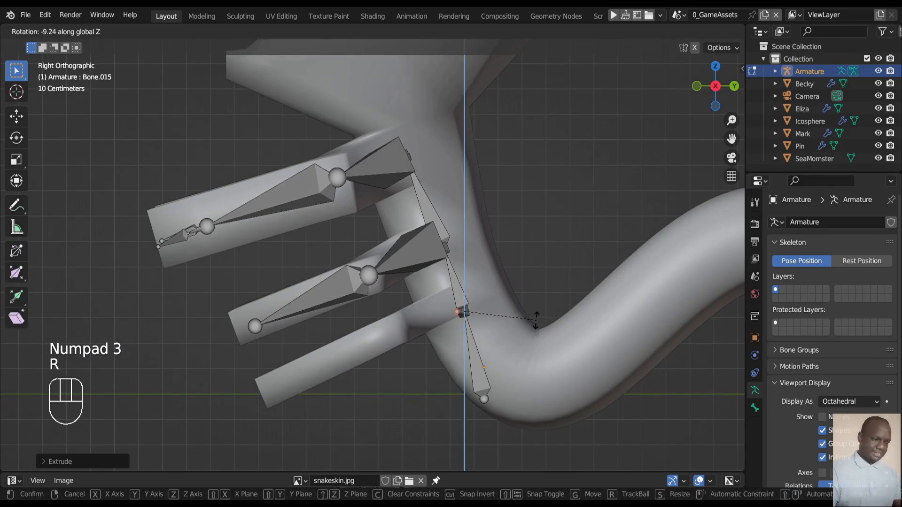
left_click(503, 335)
key("g")
key("z")
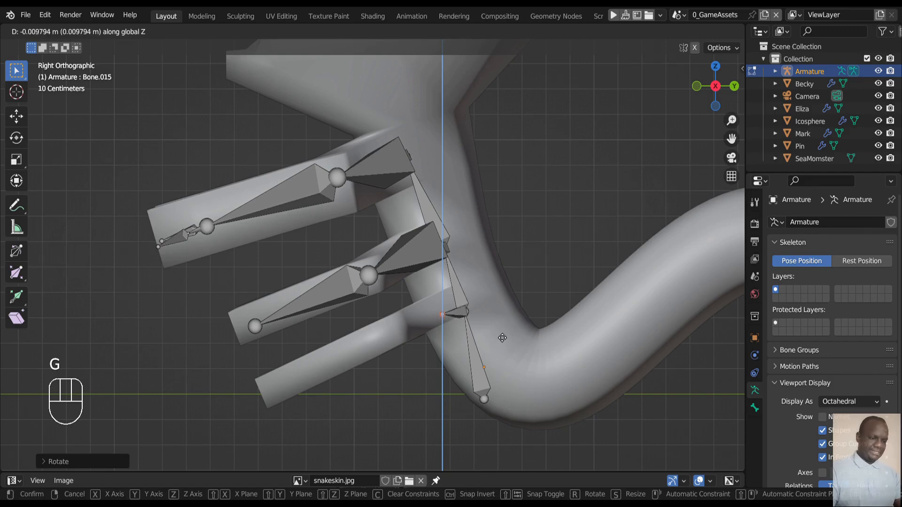
left_click(502, 337)
- Extrude an upper-arm bone along X from the lowest shoulder bone's tip and lower its end about 0.04 m along Z
key("KP_7")
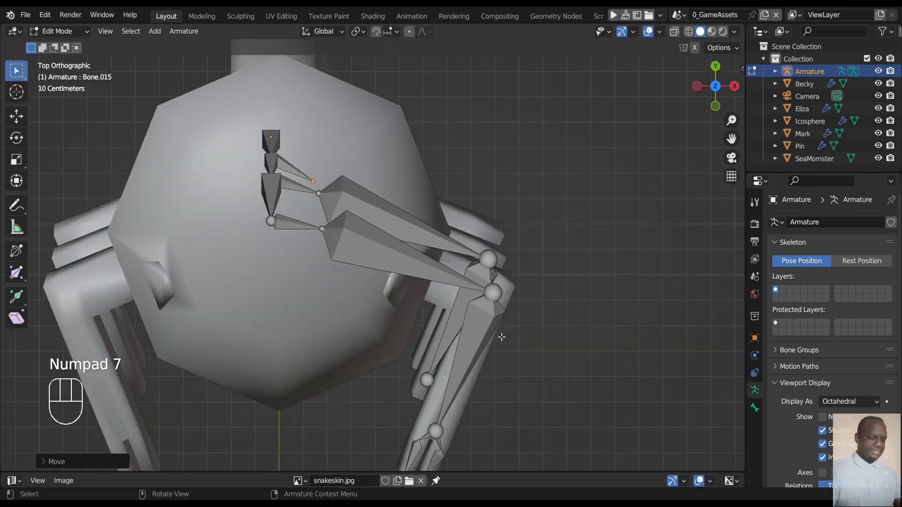
key("KP_1")
key("e")
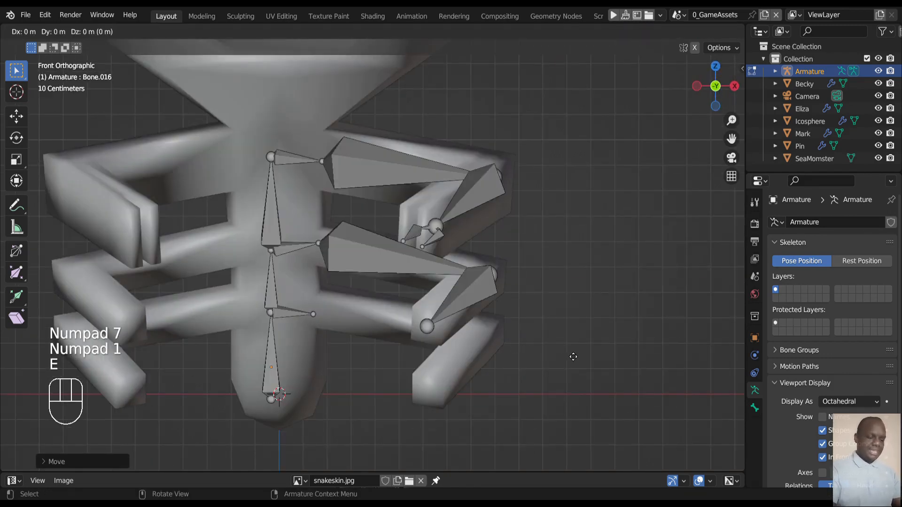
key("x")
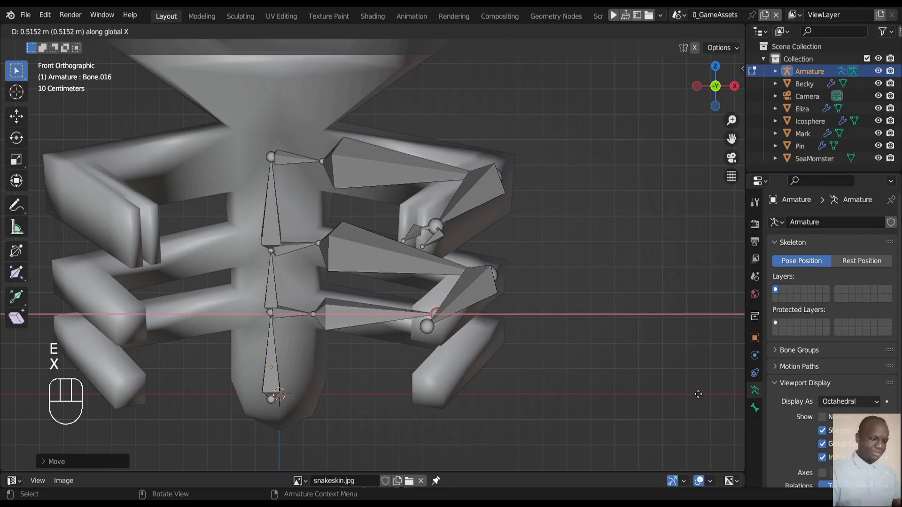
left_click(745, 414)
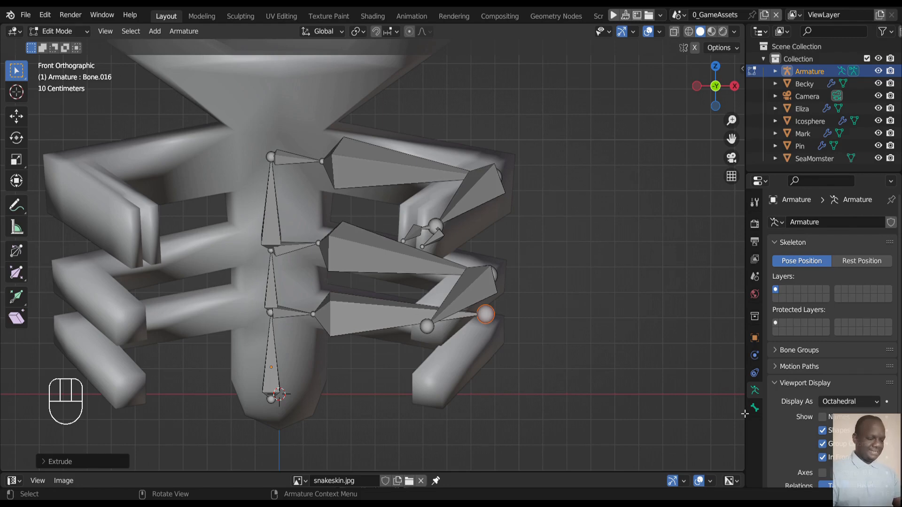
key("g")
key("z")
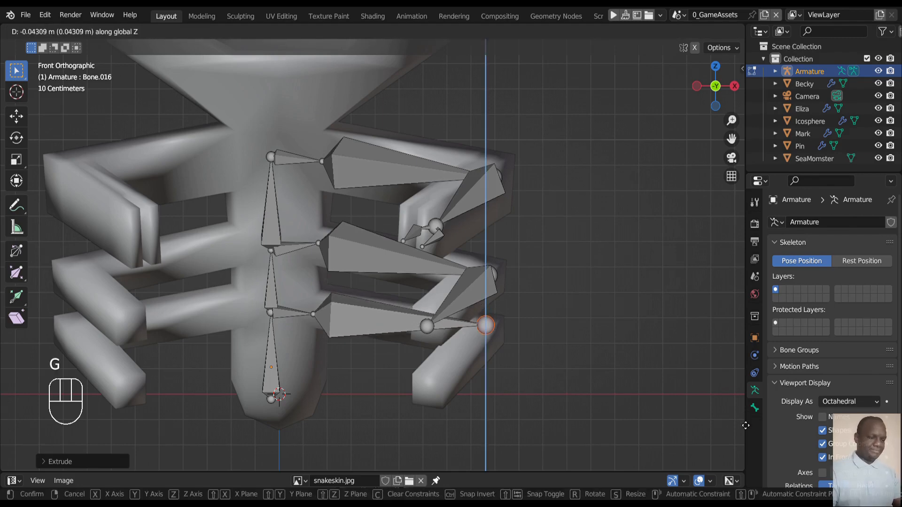
left_click(745, 425)
- Rotate the lowest upper-arm bone around Z so it runs forward to the elbow
key("KP_6")
key("KP_6")
key("KP_6")
key("KP_6")
key("KP_6")
key("KP_6")
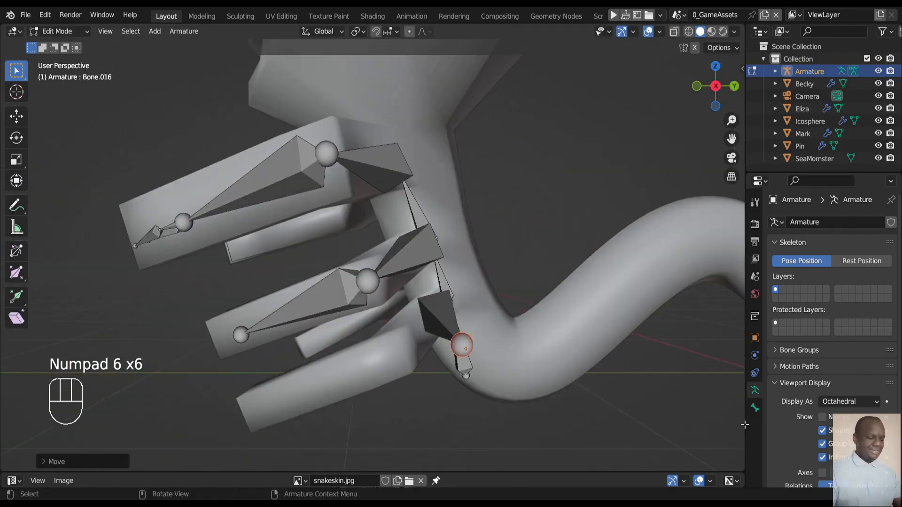
key("KP_1")
key("KP_3")
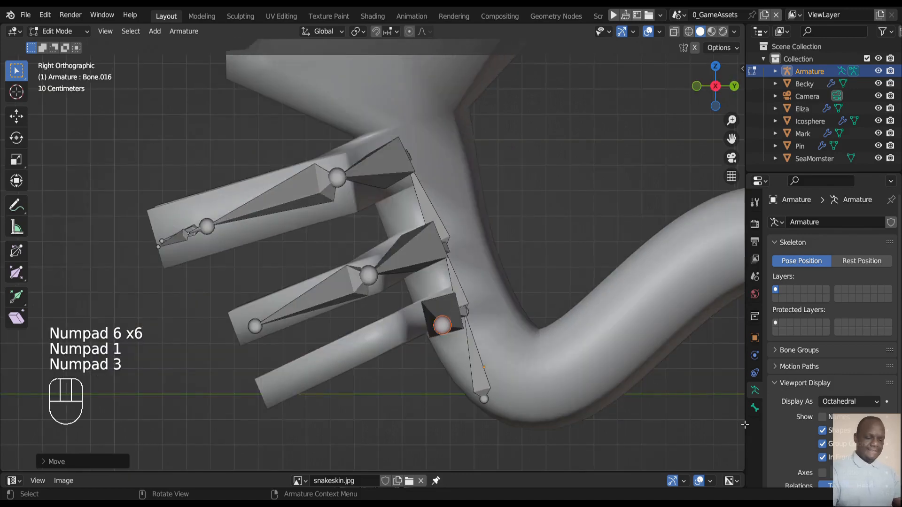
key("r")
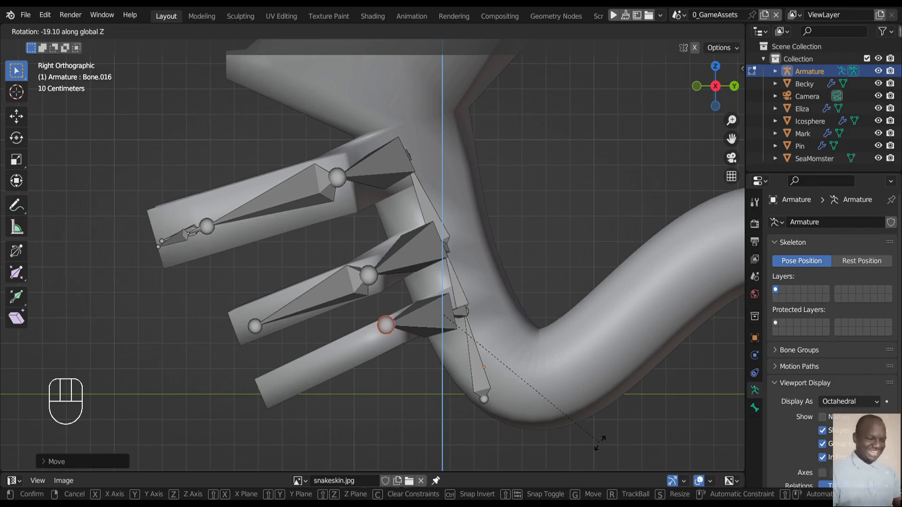
left_click(633, 451)
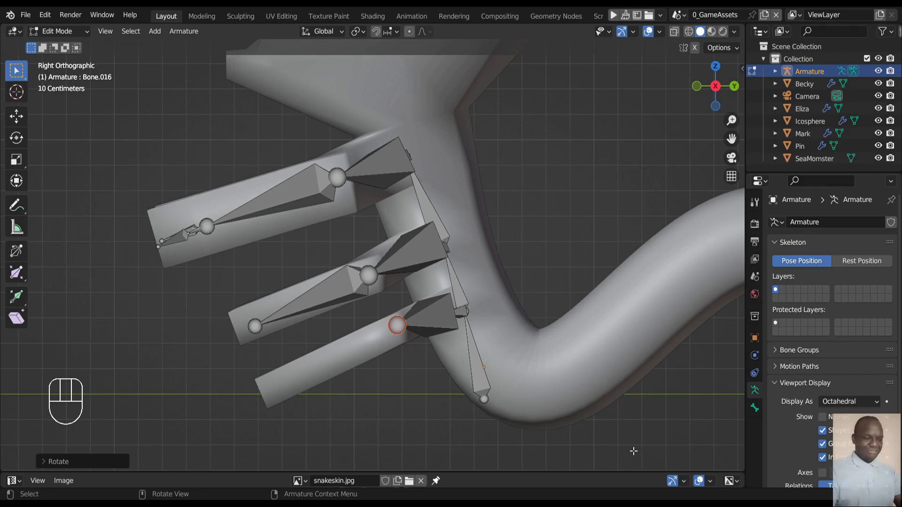
- Lower the elbow end of the lowest upper-arm bone about 0.01 m along Z
key("g")
key("z")
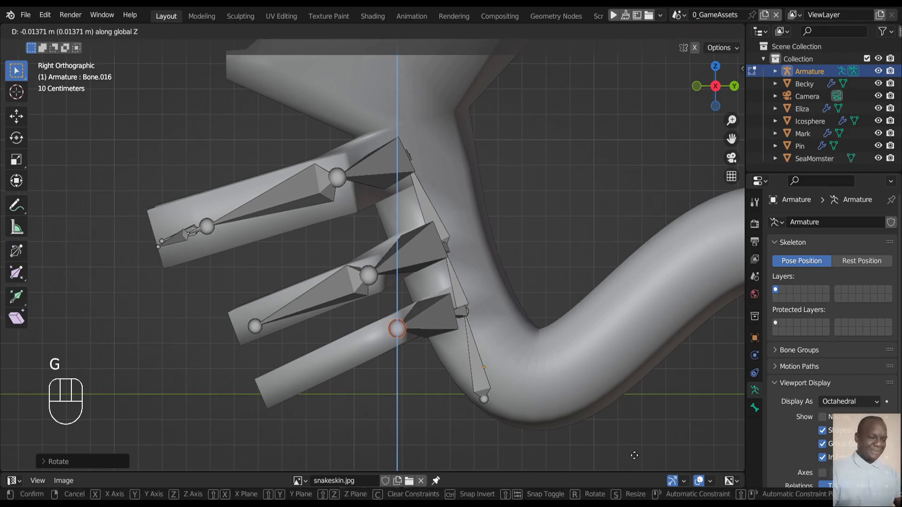
left_click(634, 455)
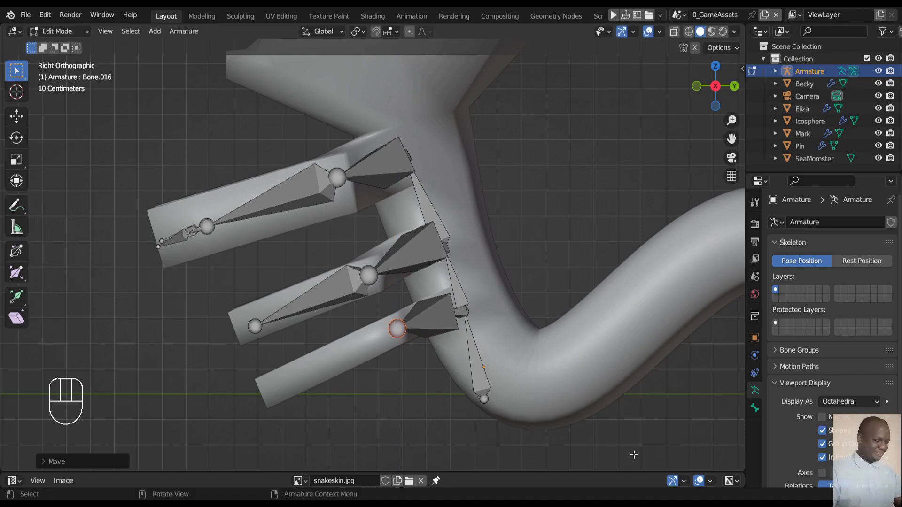
- Examine how the lowest upper-arm bone sits inside the arm from the side and the front
key("KP_4")
key("KP_4")
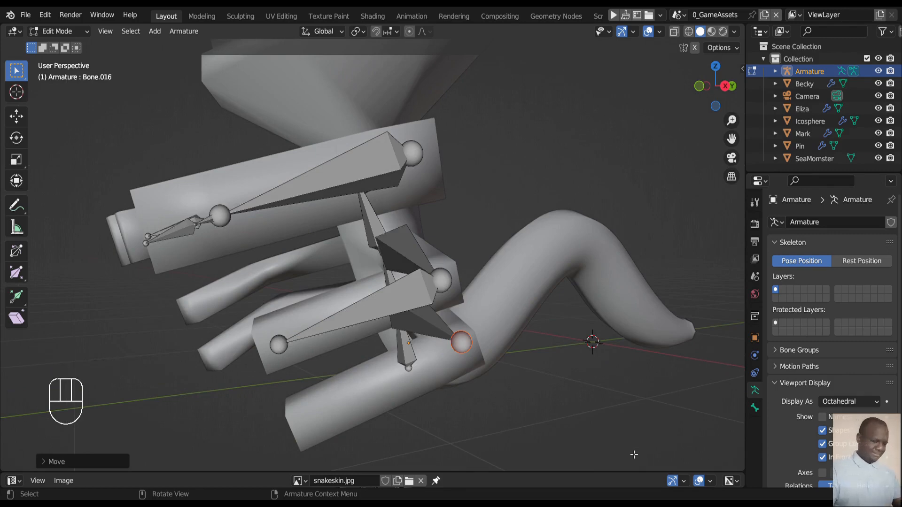
key("KP_4")
key("KP_4")
key("KP_4")
key("KP_4")
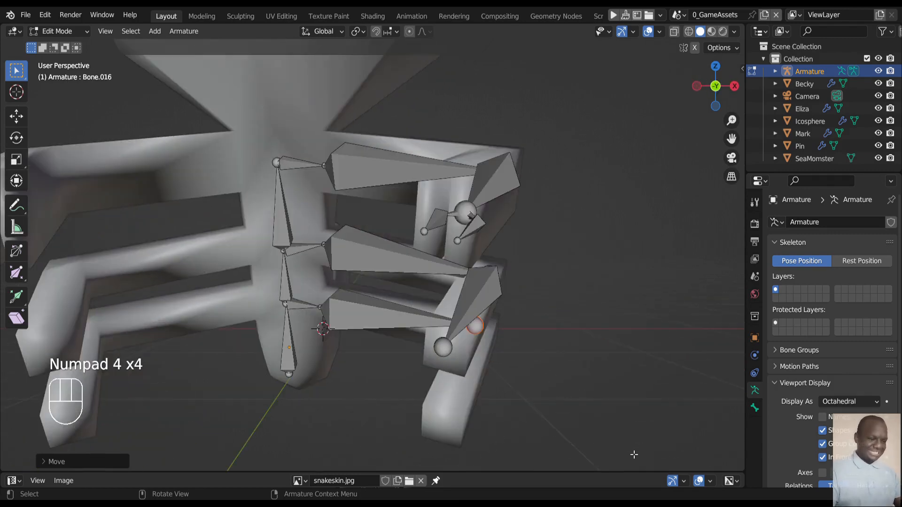
key("KP_2")
key("KP_2")
- Extrude a forearm bone along Y from the lowest arm's elbow and lower its end along Z to the arm's tip
key("KP_3")
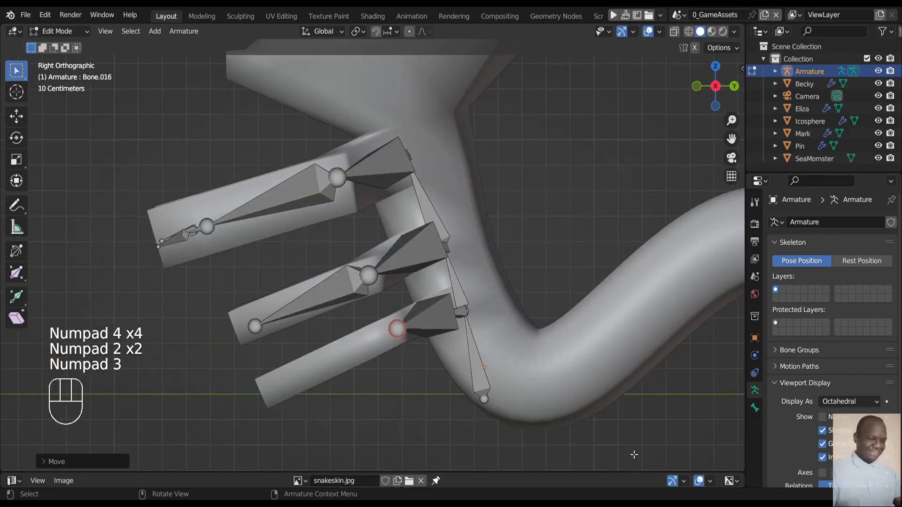
key("e")
key("y")
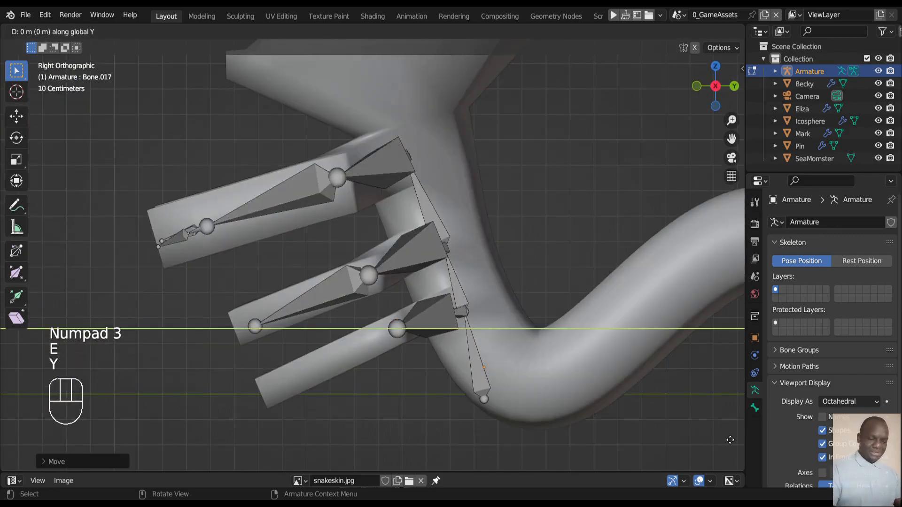
left_click(596, 464)
key("g")
key("z")
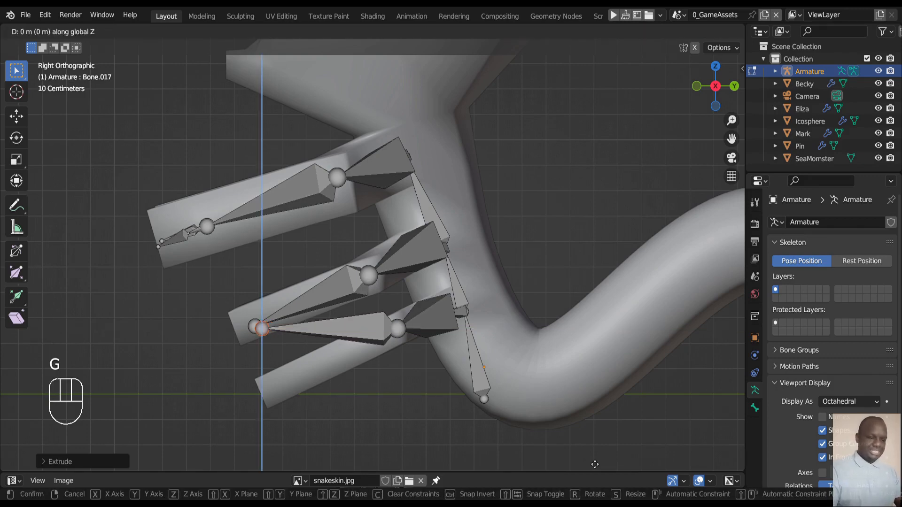
left_click(606, 99)
- Rotate the end of the lowest forearm bone about -24° around Z so it lies inside the forearm mesh
key("KP_3")
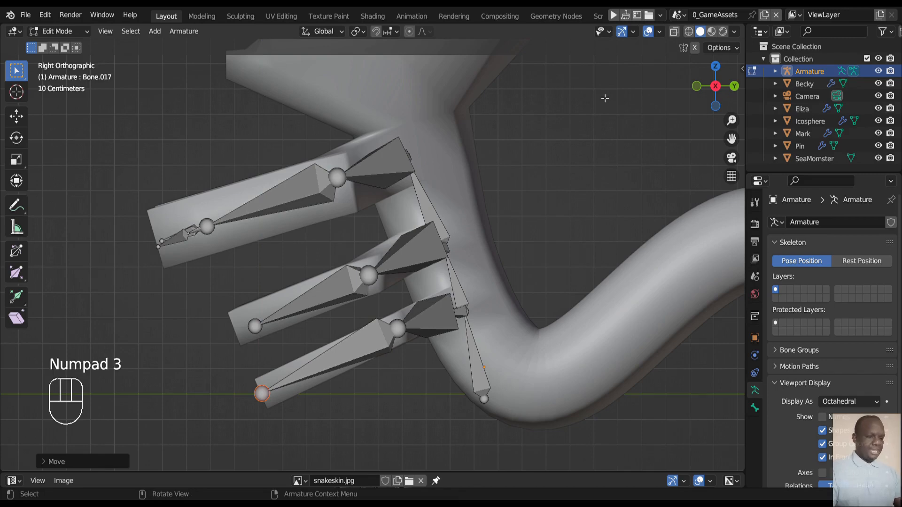
key("KP_6")
key("KP_6")
key("KP_6")
key("KP_6")
key("KP_8")
key("KP_8")
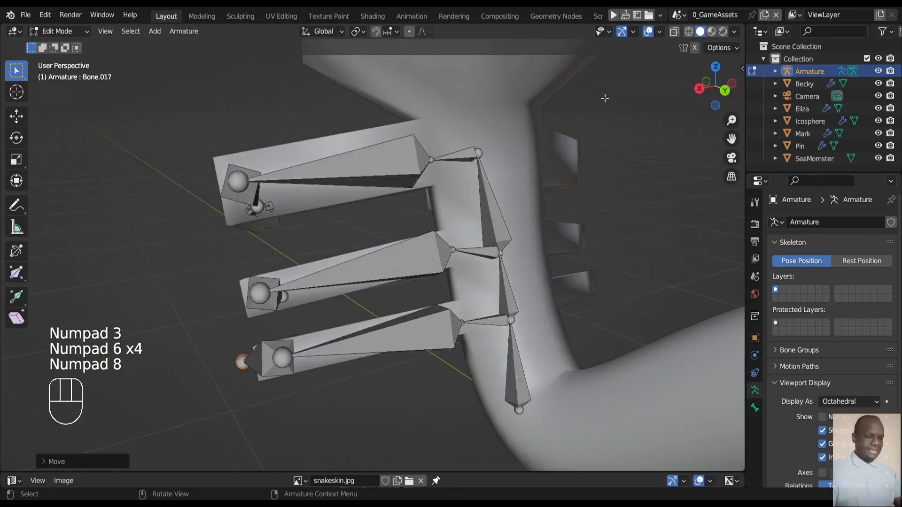
key("KP_1")
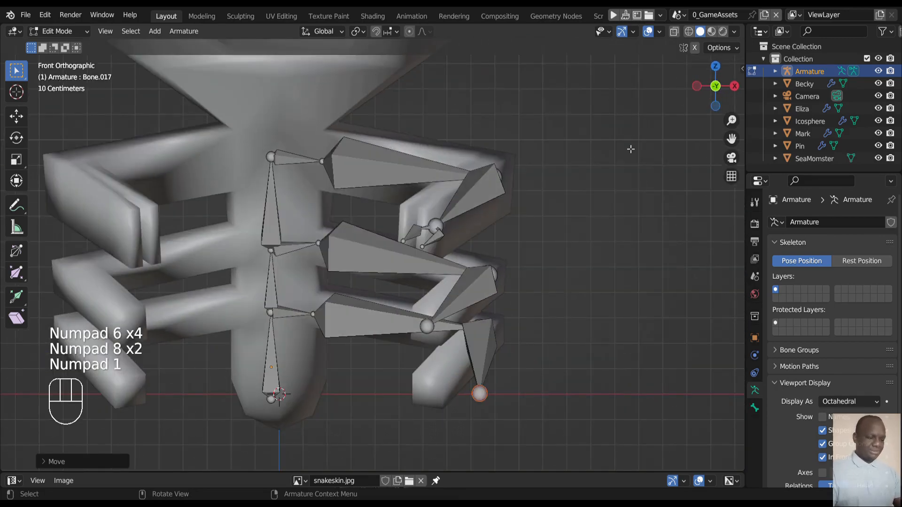
key("r")
key("z")
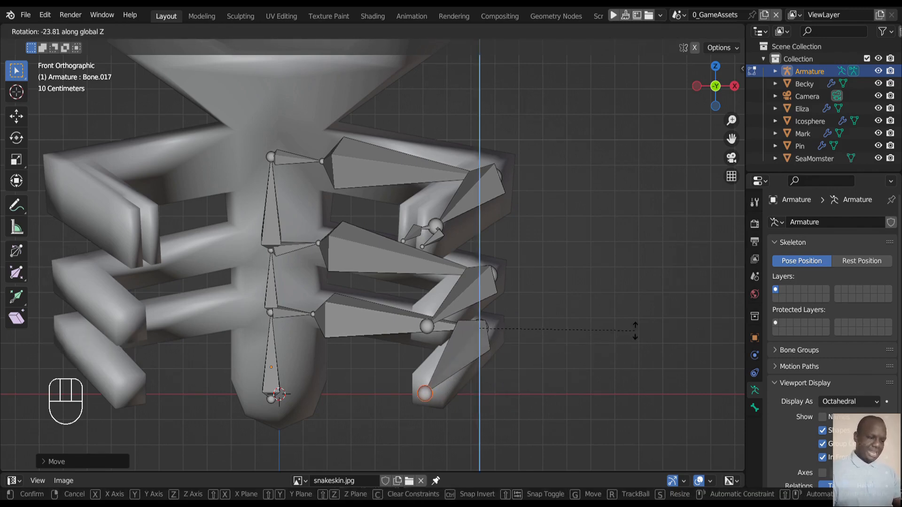
left_click(641, 332)
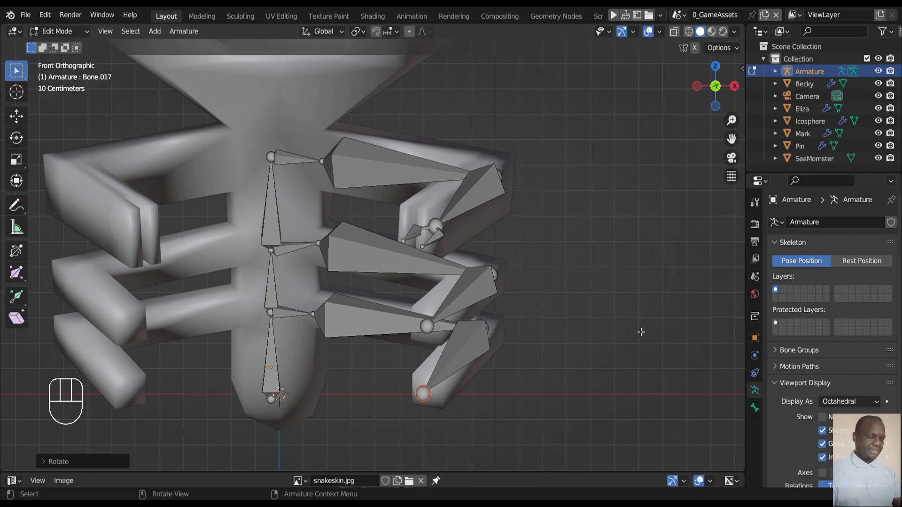
- Examine from several angles how the lowest forearm bone and the other arm bones sit inside the mesh
key("KP_8")
key("KP_6")
key("KP_6")
key("KP_6")
key("KP_6")
key("KP_6")
key("KP_6")
key("KP_6")
key("KP_6")
key("KP_6")
key("KP_6")
key("KP_6")
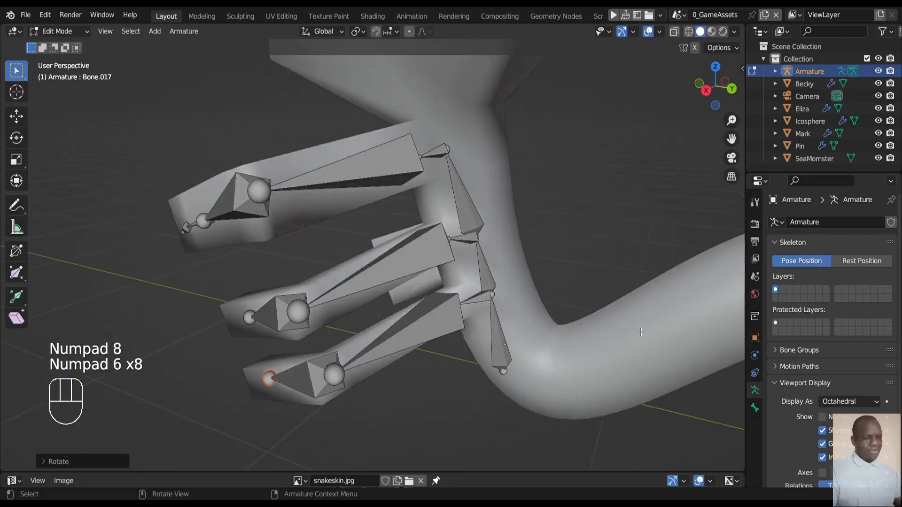
key("KP_6")
key("KP_6")
key("KP_6")
key("KP_4")
key("KP_4")
key("KP_4")
key("KP_4")
key("KP_4")
key("KP_4")
key("KP_4")
key("KP_4")
key("KP_4")
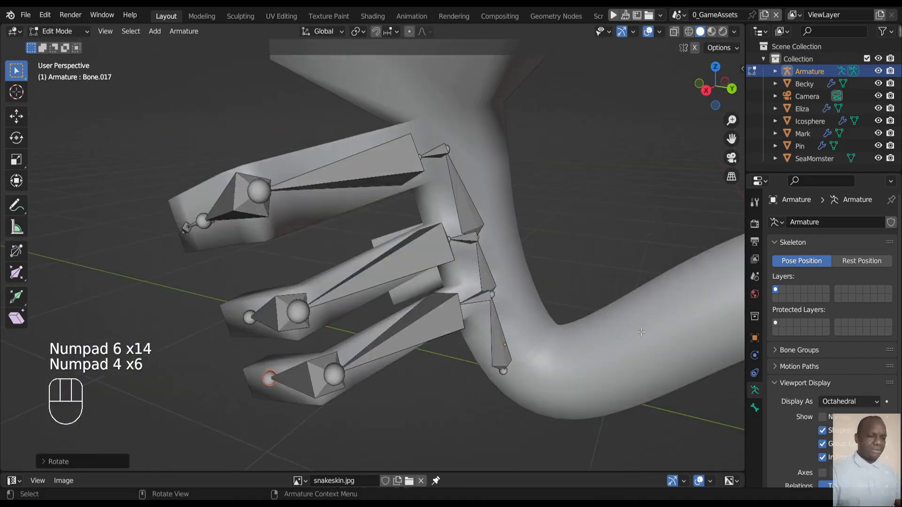
key("KP_4")
key("KP_4")
key("KP_4")
key("KP_4")
key("KP_4")
key("KP_4")
key("KP_2")
key("KP_8")
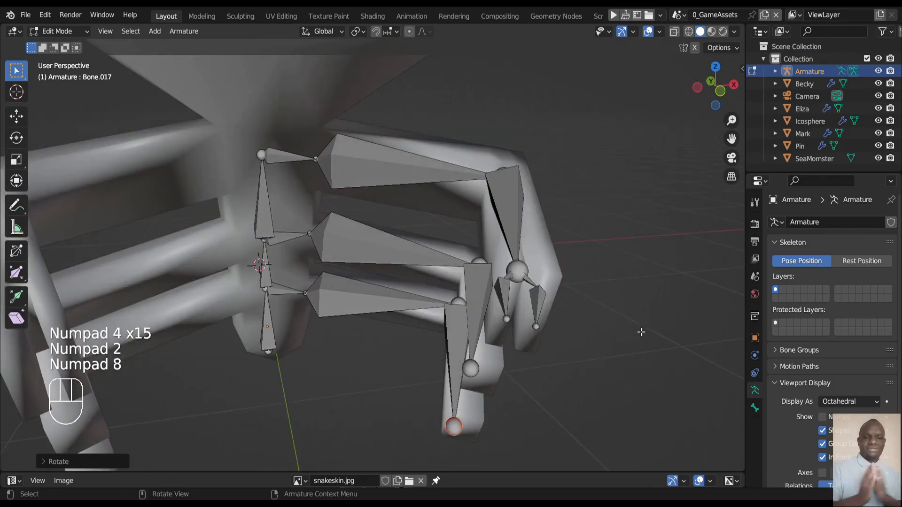
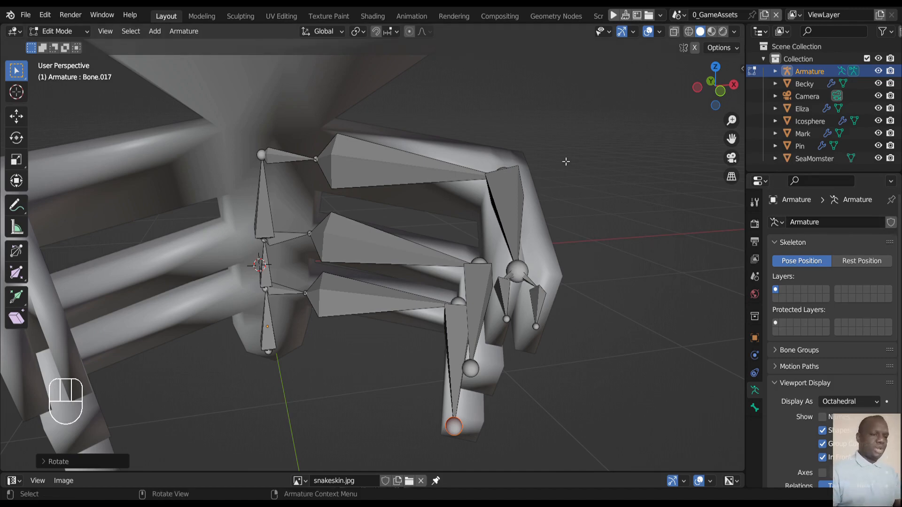
- Rename the uppermost shoulder bone, next to the spine, to Rib1_L
left_click(295, 161)
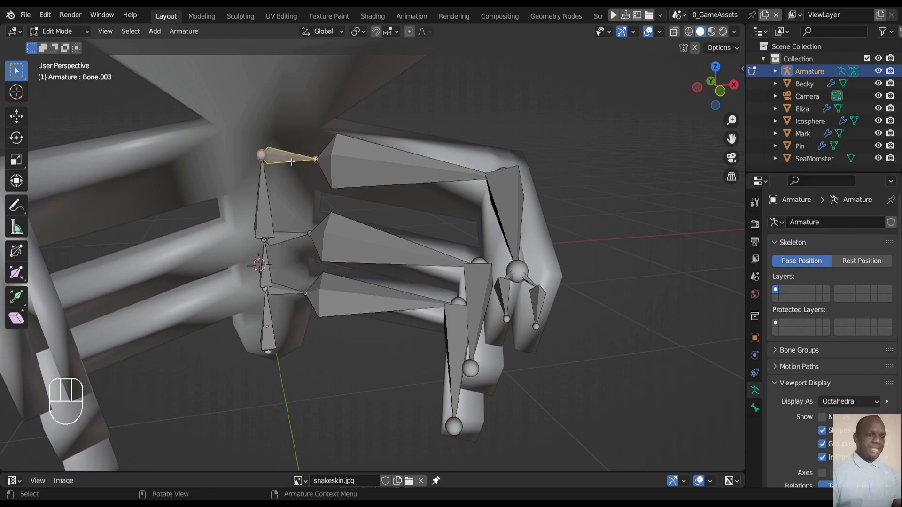
left_click(755, 407)
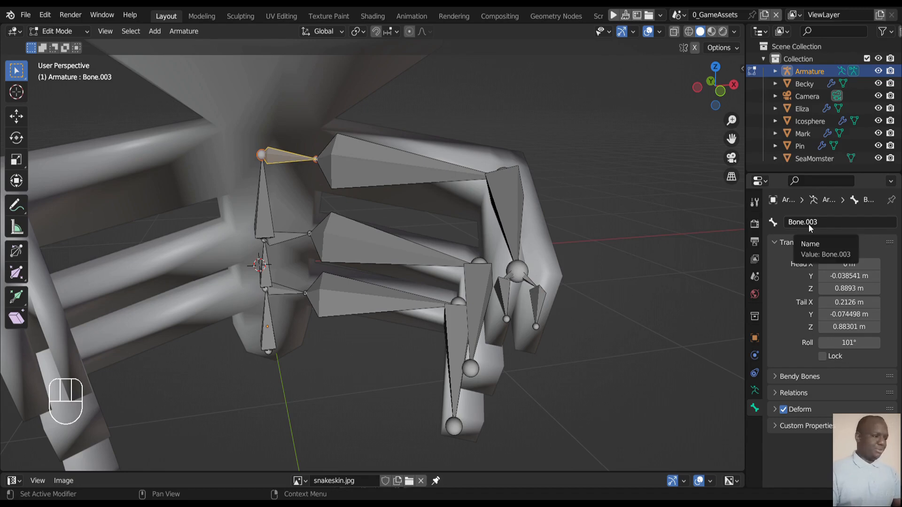
left_click(821, 224)
key("BackSpace")
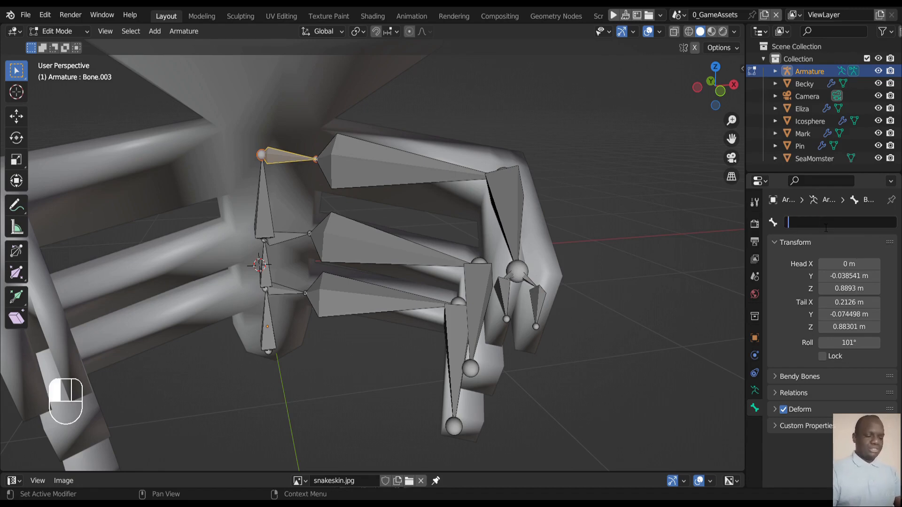
type("R")
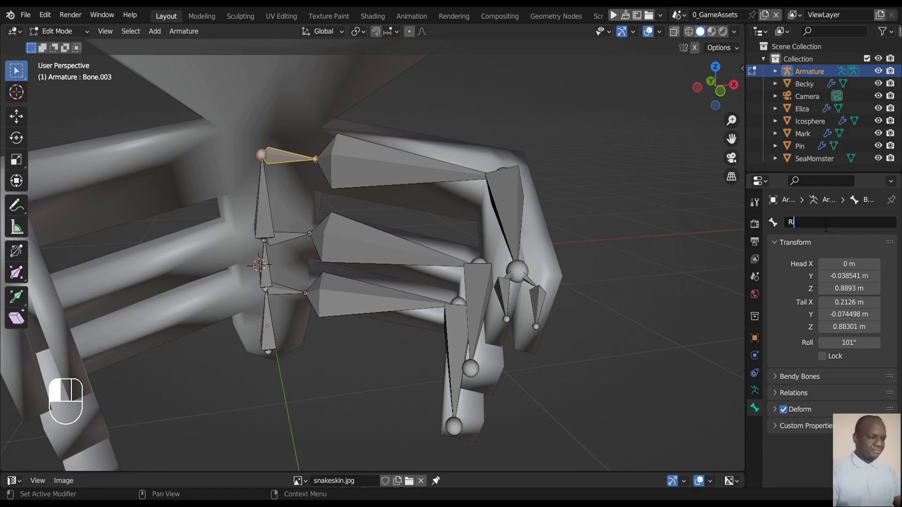
type("ib")
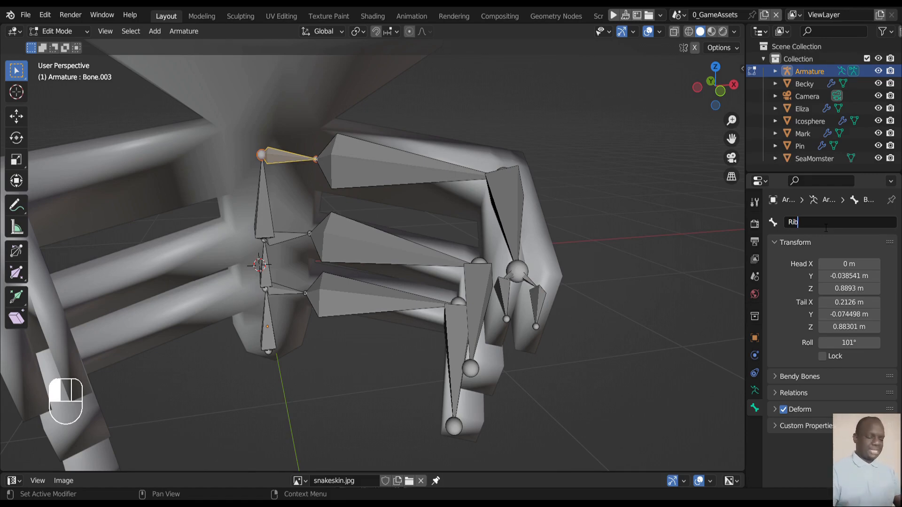
type("1")
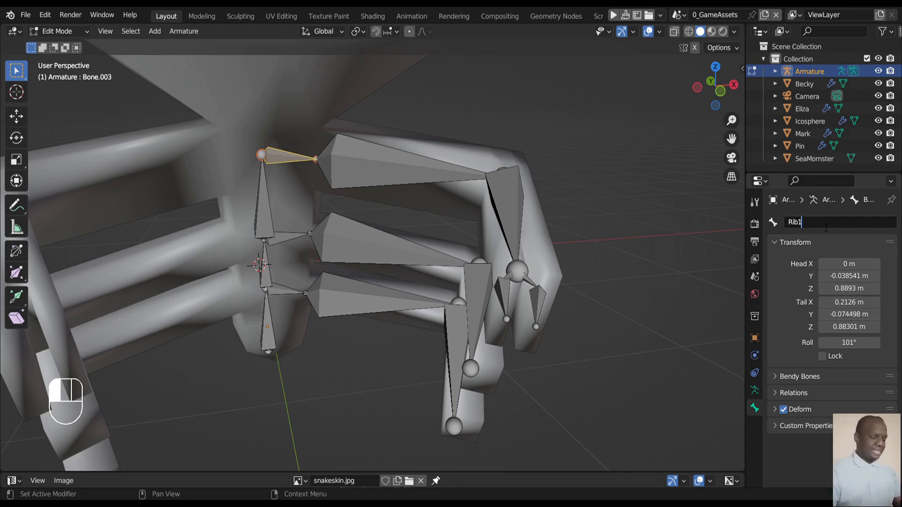
type("_")
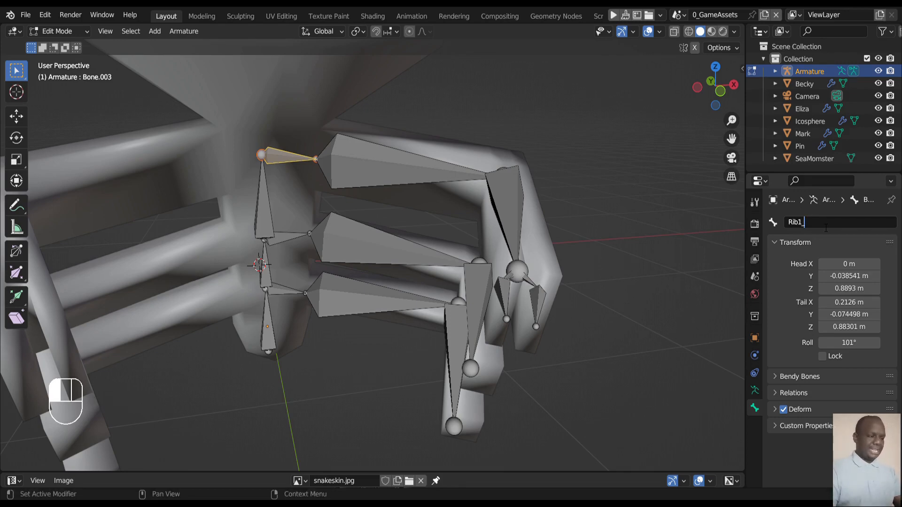
type("L")
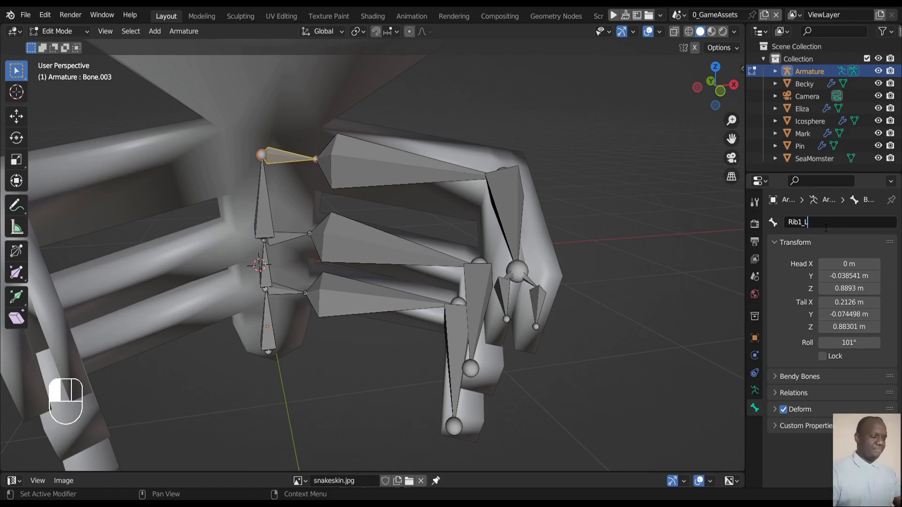
left_click(825, 228)
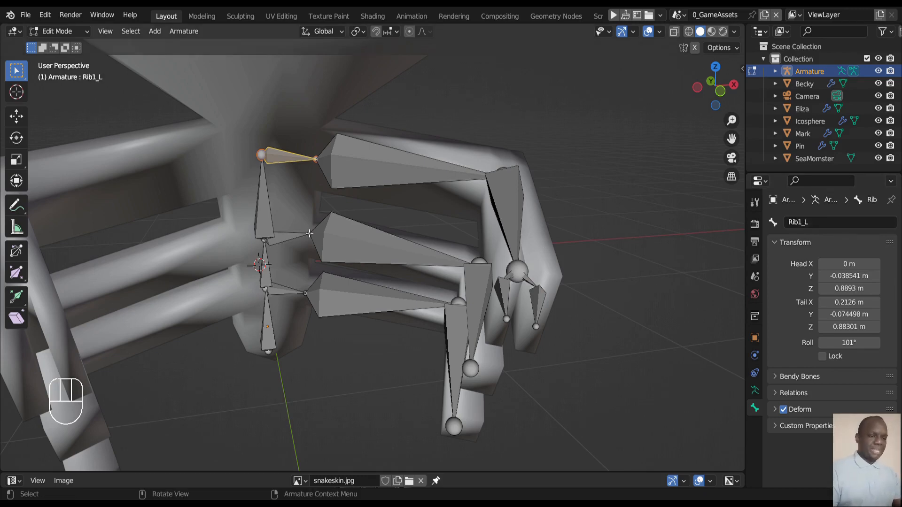
- Rename the middle arm's shoulder bone to Rib2_L
left_click(293, 238)
left_click(821, 228)
type("Rib")
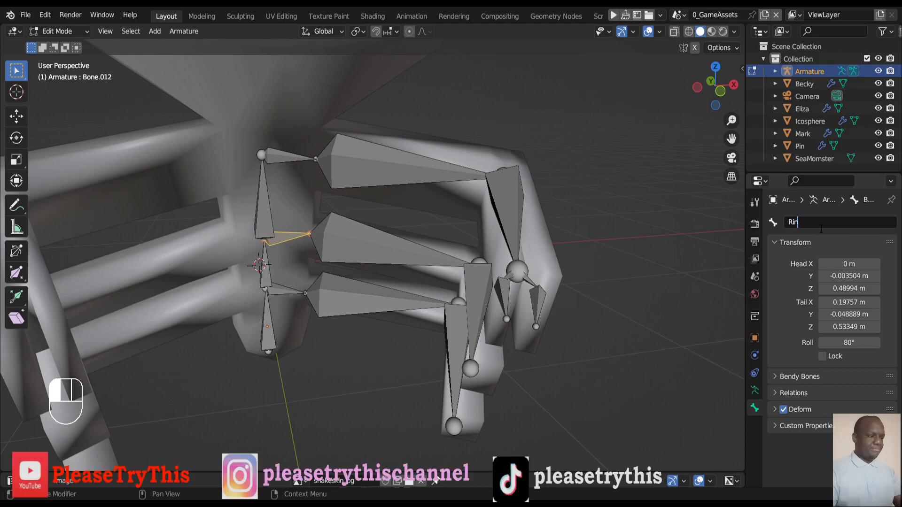
type("2")
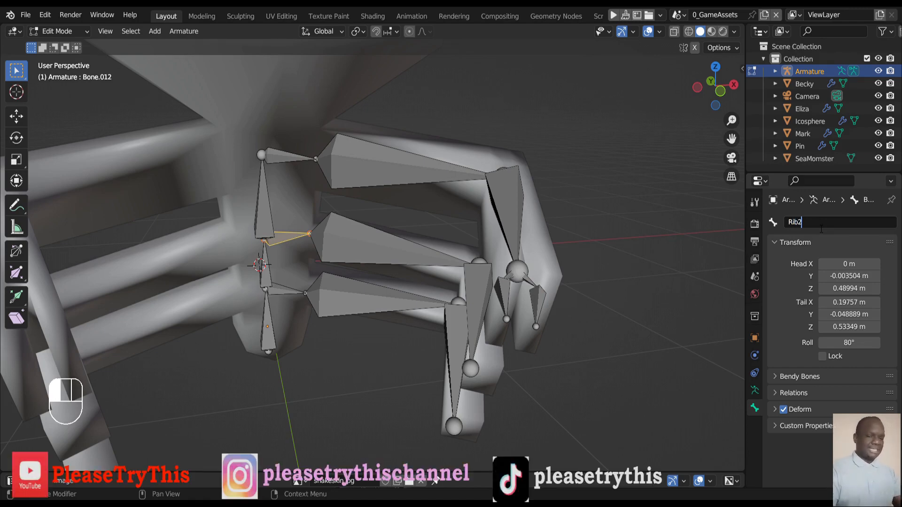
type("_L")
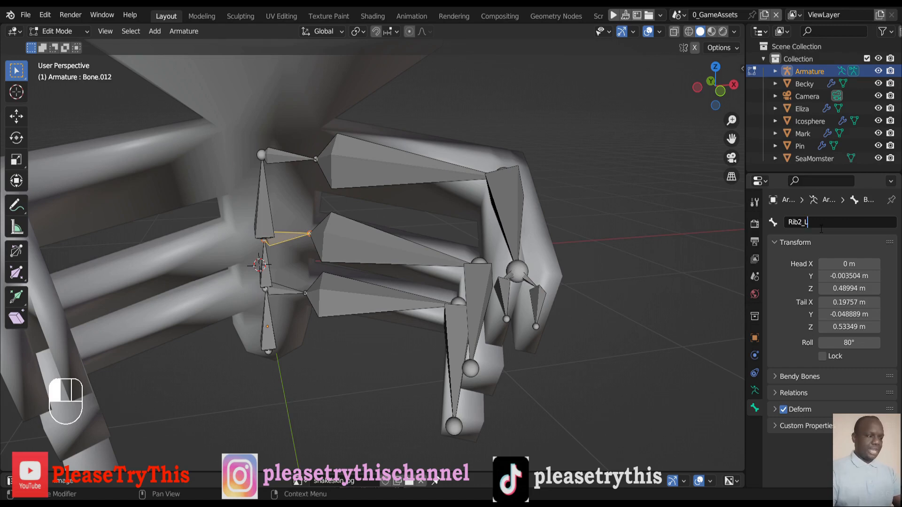
key("Return")
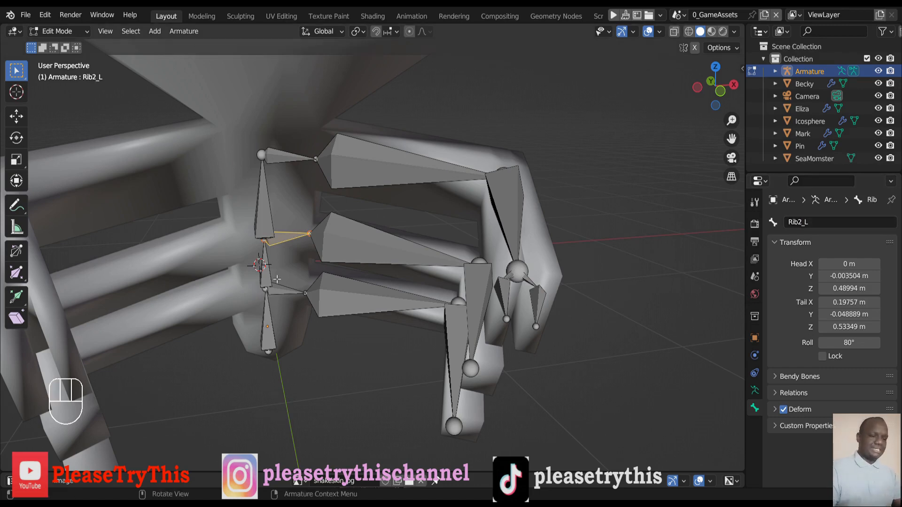
- Rename the lowest arm's shoulder bone to Rib3_L
left_click(296, 294)
left_click(826, 222)
key("BackSpace")
type("Rib")
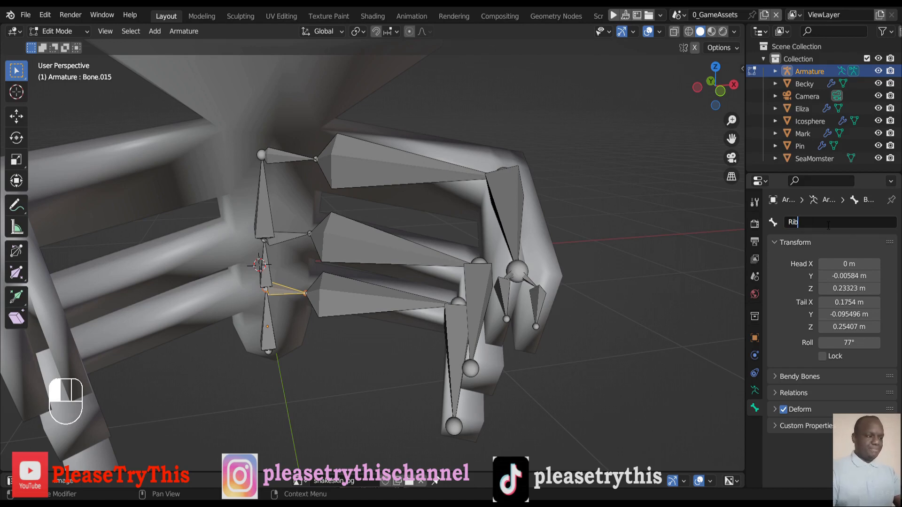
type("3")
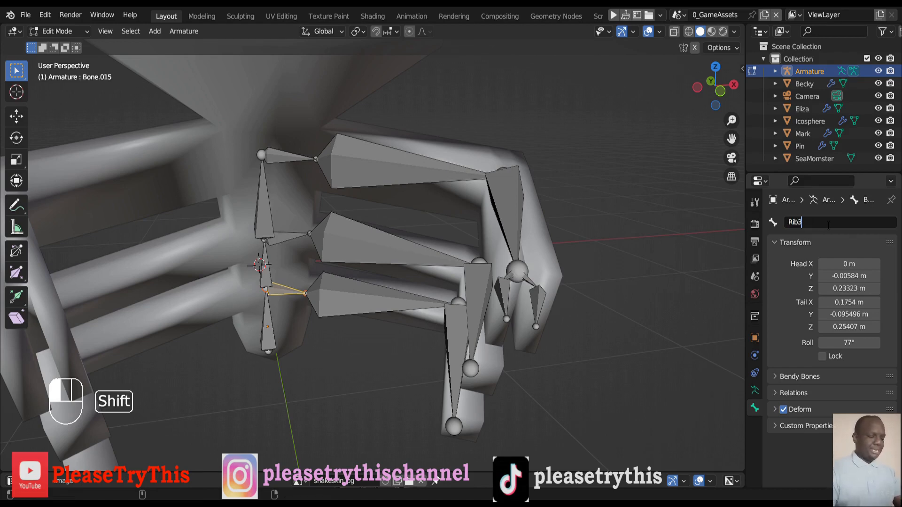
type("_L")
key("Return")
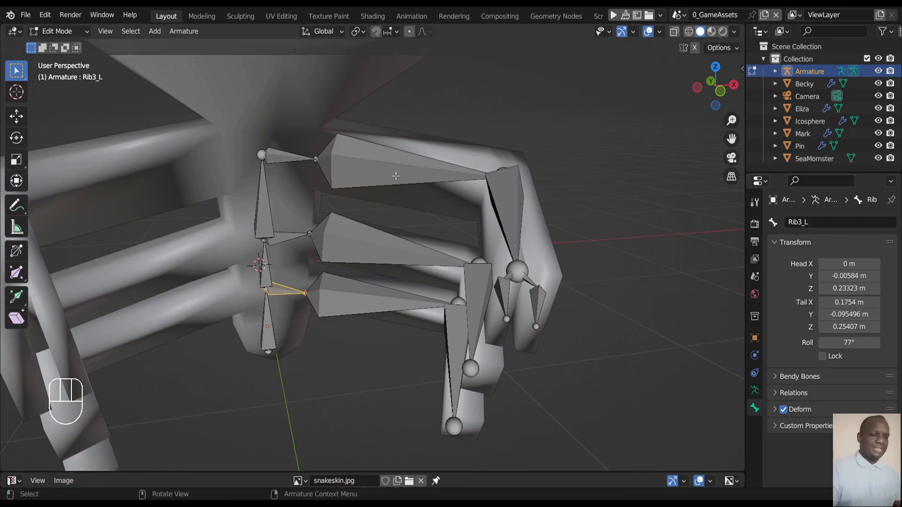
- Rename the uppermost arm's upper-arm bone to Hand1_L
left_click(385, 188)
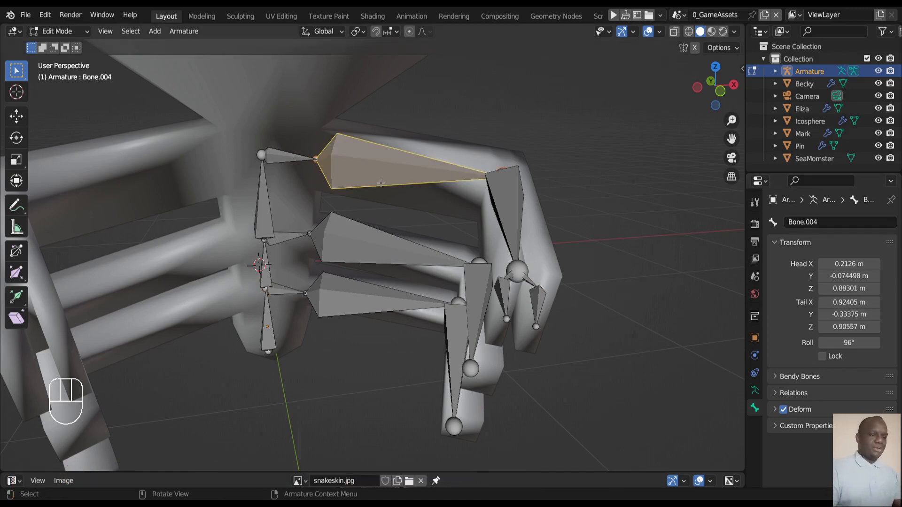
left_click(818, 228)
key("BackSpace")
type("Hand")
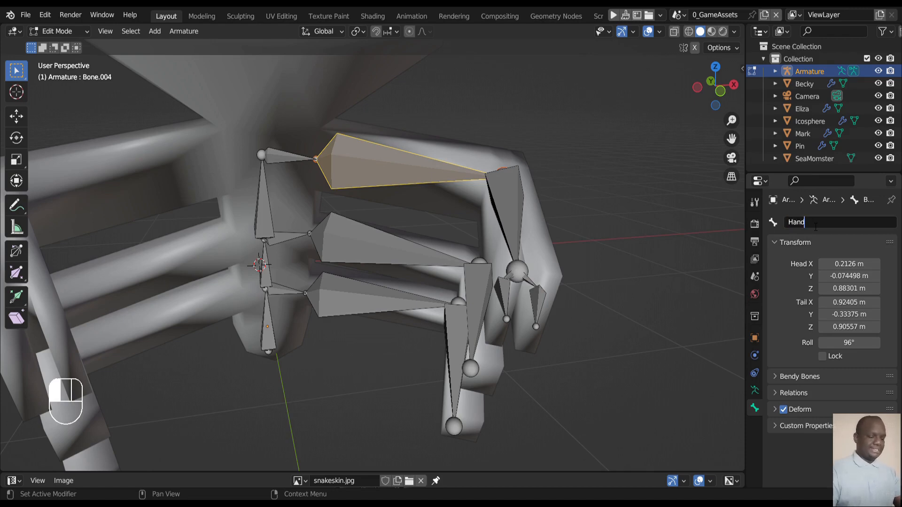
type("1_")
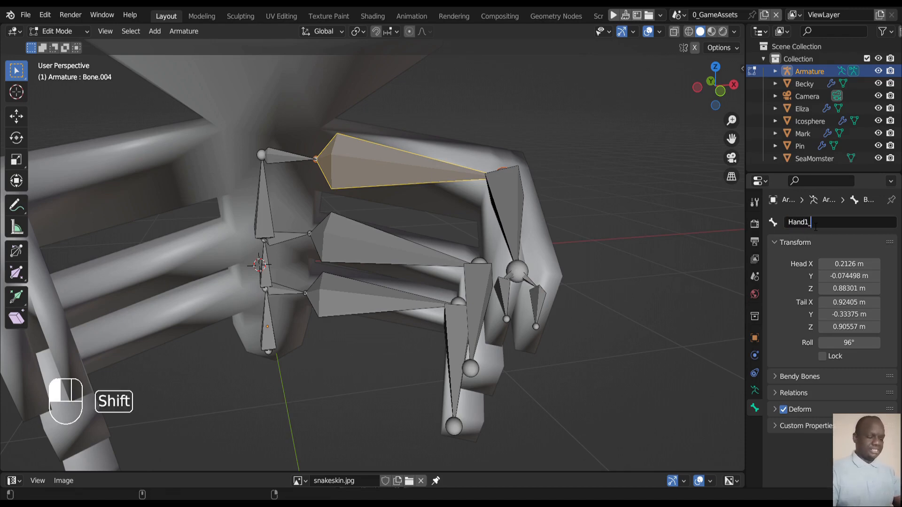
type("L")
key("Return")
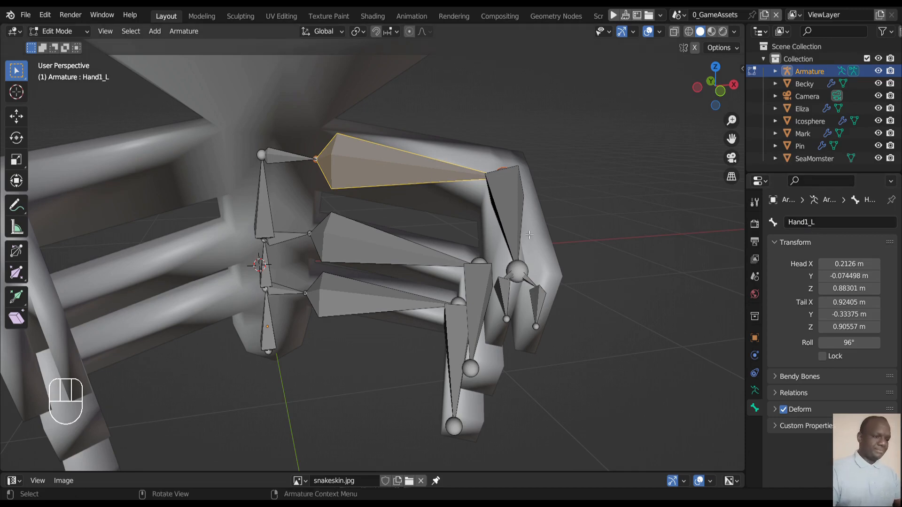
- Rename the middle arm's upper-arm bone to Hand2_L
left_click(385, 252)
double_click(833, 222)
type("Ha")
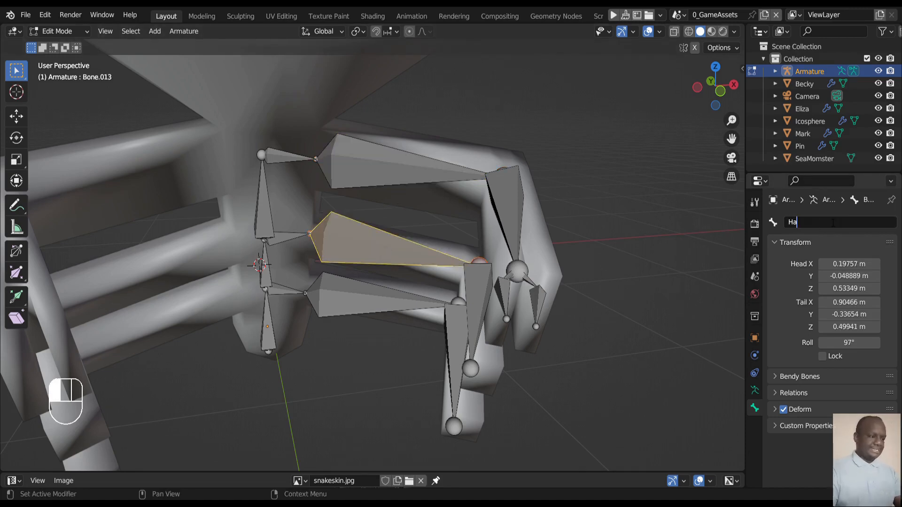
type("nd2_L")
key("Return")
- Rename the lowest arm's upper-arm bone to Hand3_L
left_click(375, 293)
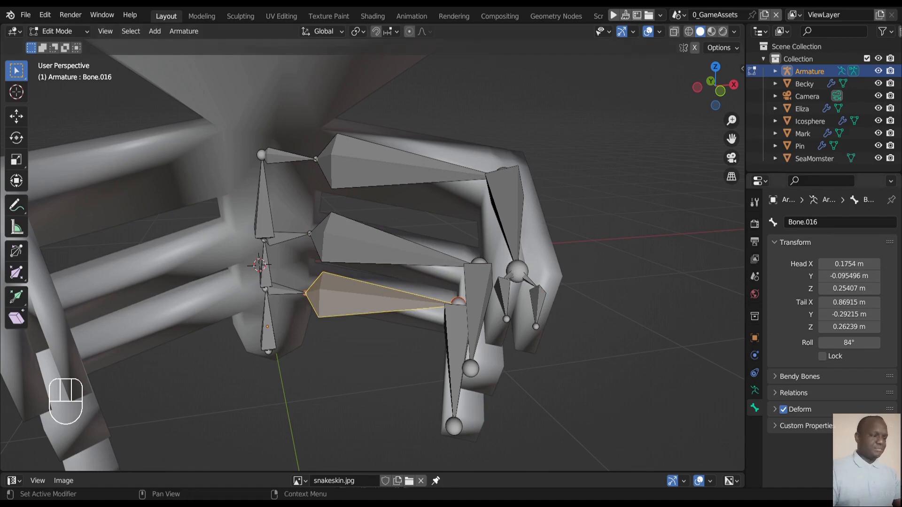
left_click(803, 225)
key("BackSpace")
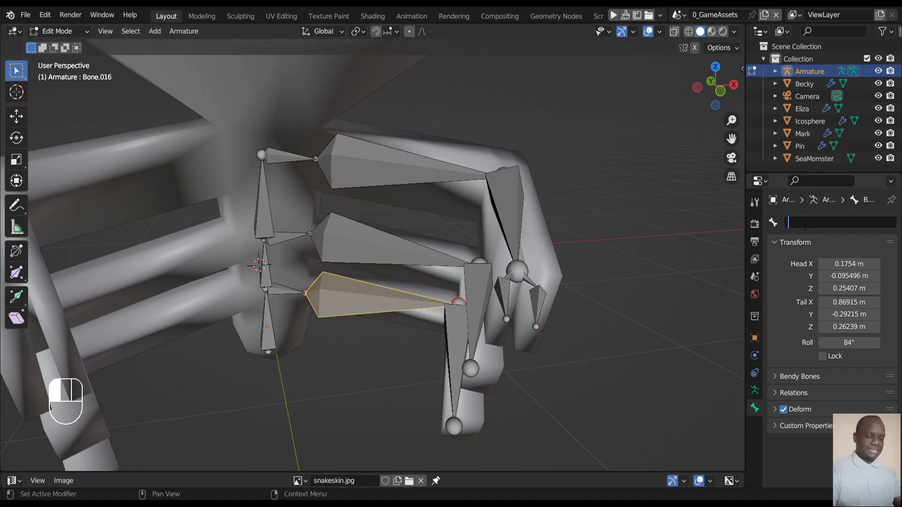
type("Hand")
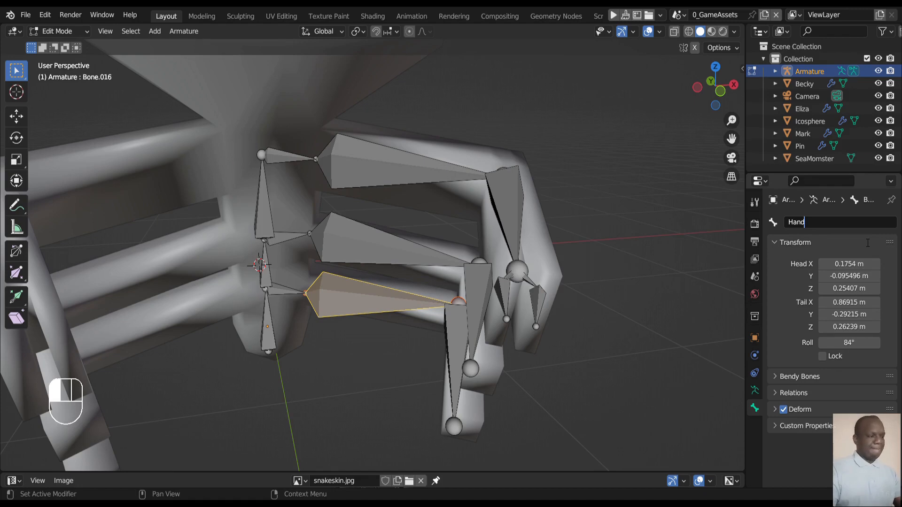
type("3_L")
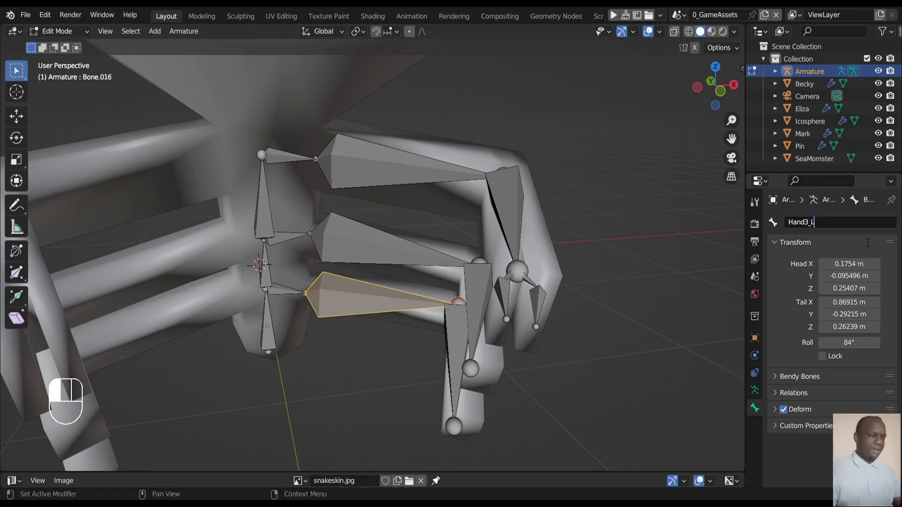
left_click(867, 243)
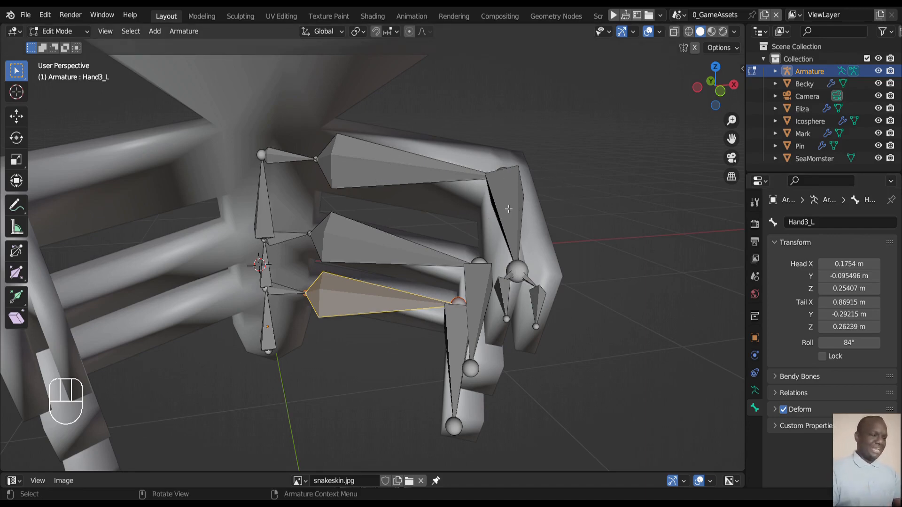
- Rename the uppermost arm's forearm bone to Arm1_L
left_click(375, 174)
left_click(364, 249)
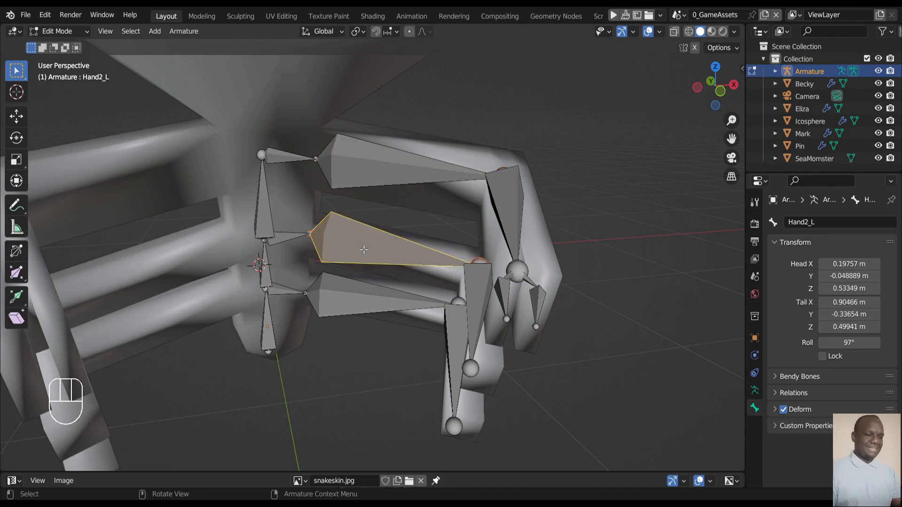
left_click(353, 299)
left_click(376, 174)
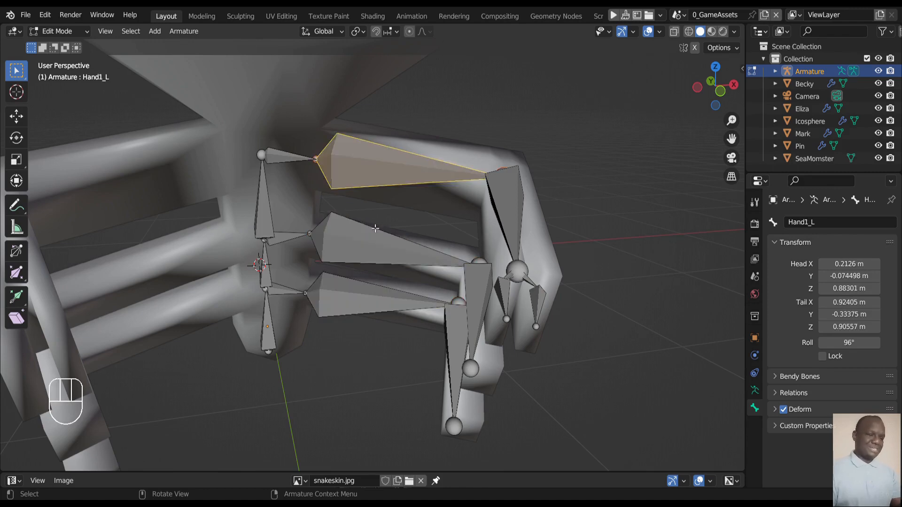
left_click(371, 254)
left_click(516, 216)
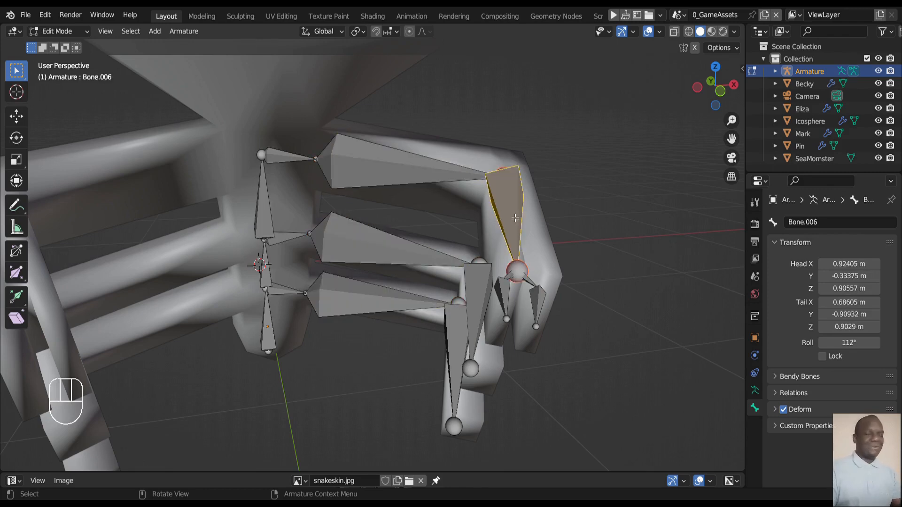
left_click(807, 224)
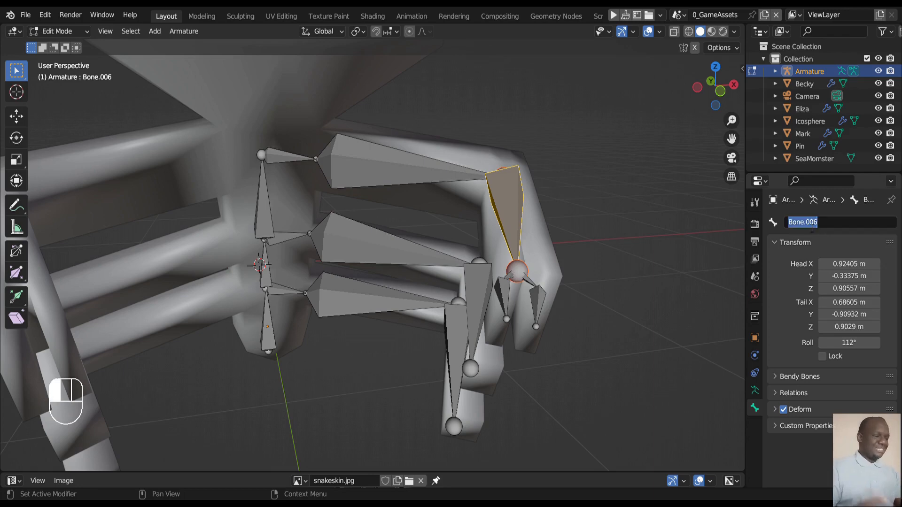
key("BackSpace")
type("Arm")
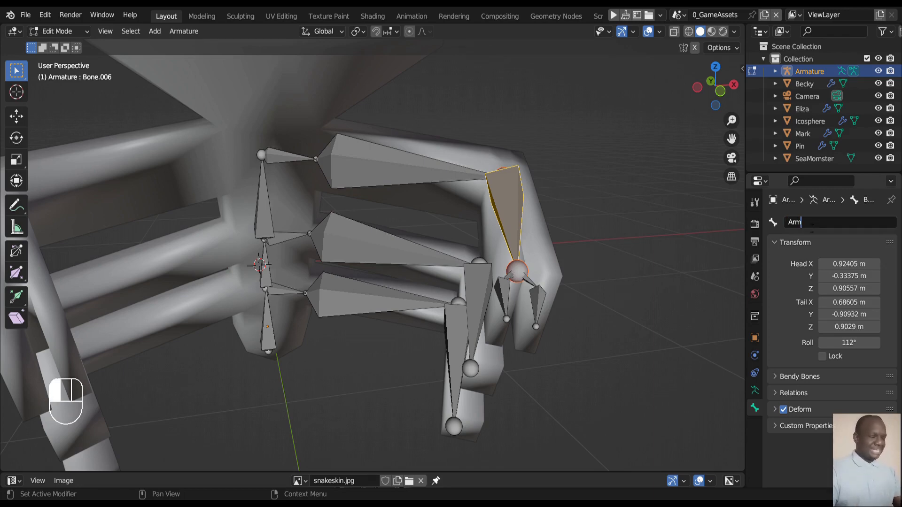
type("__L")
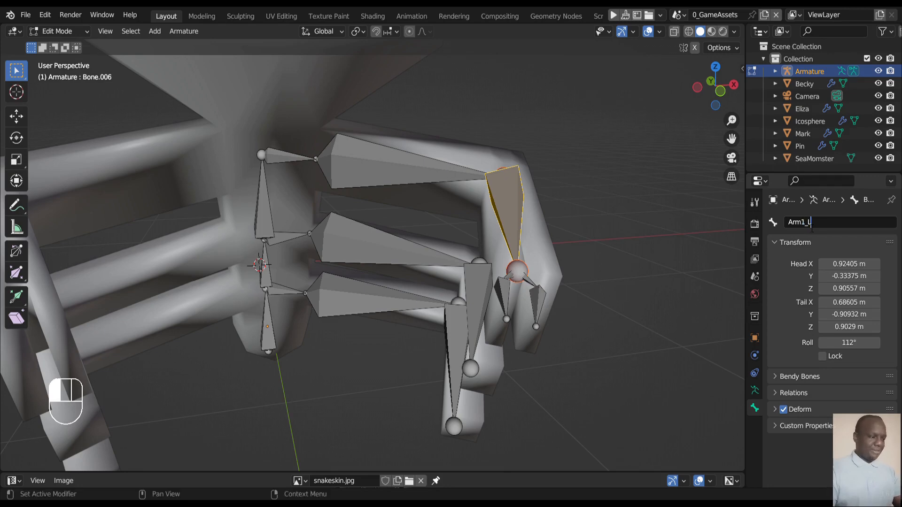
key("Return")
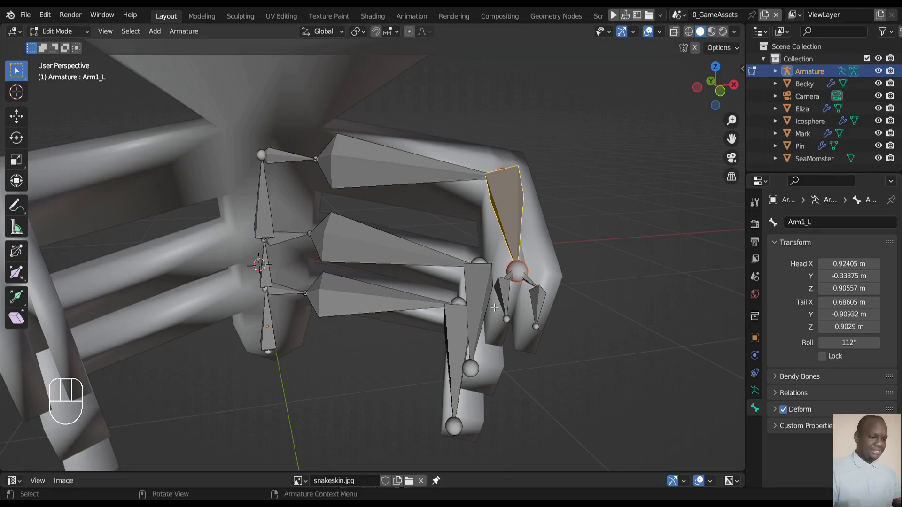
- Rename the middle arm's forearm bone to Arm2_L
left_click(474, 307)
double_click(827, 222)
key("BackSpace")
type("Arm")
key("shift")
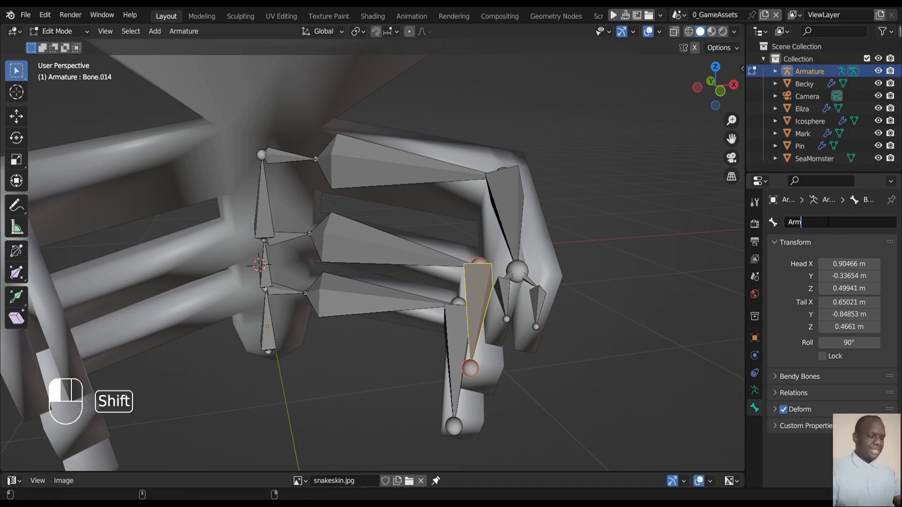
type("2_L")
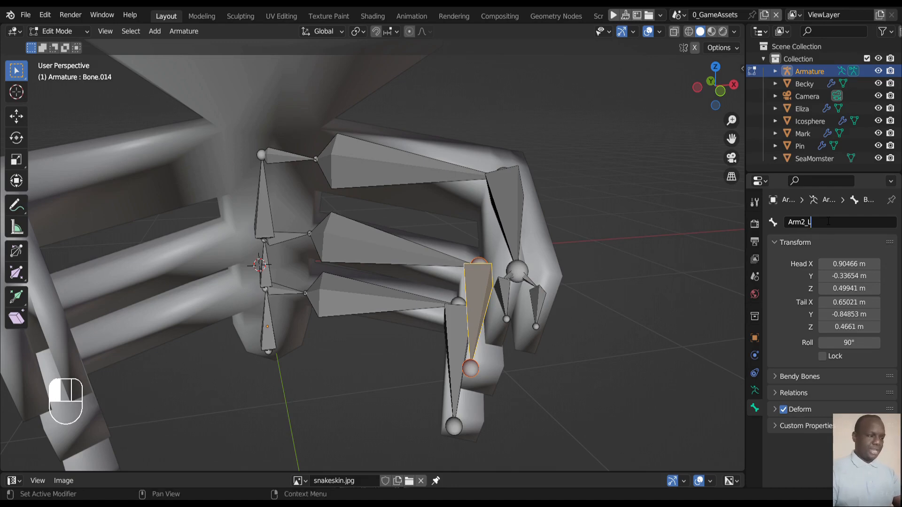
key("Return")
- Rename the lowest arm's forearm bone to Arm3_L
left_click(461, 345)
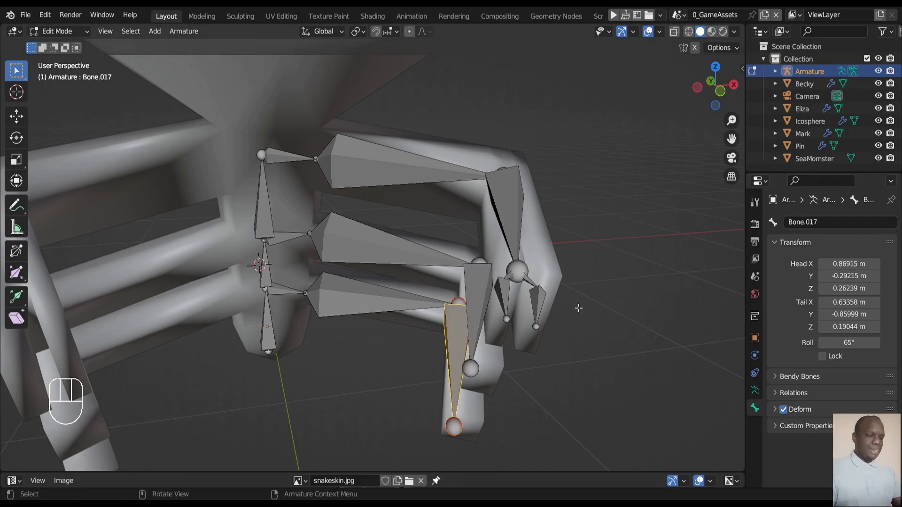
left_click(817, 226)
key("BackSpace")
type("Arm3")
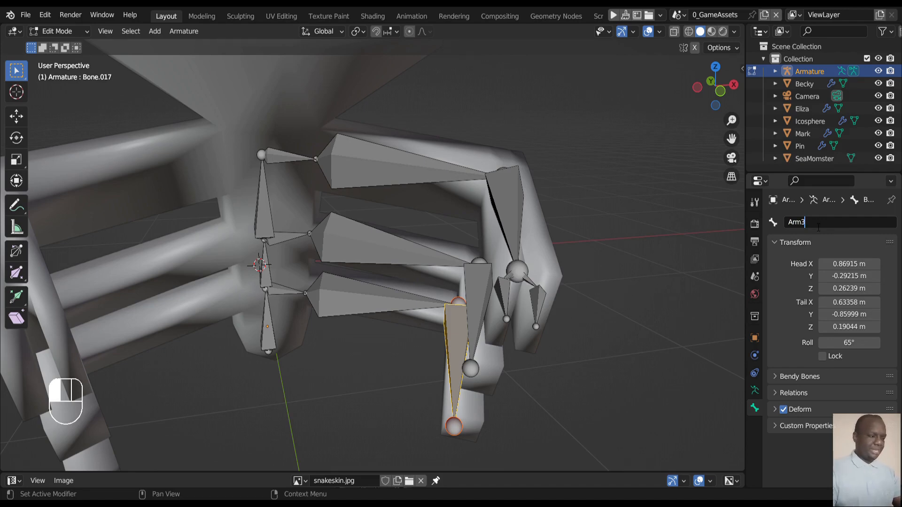
type("_L")
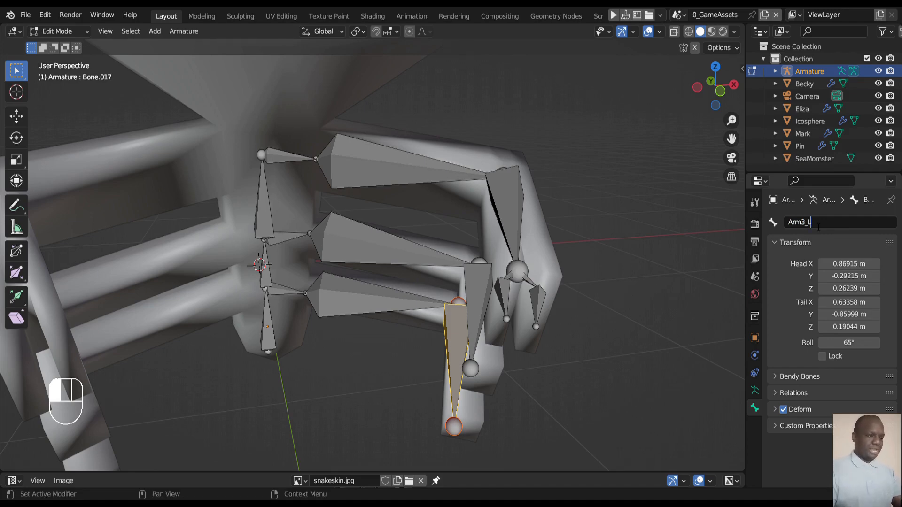
key("Return")
- Rename the short bone linking the uppermost arm's wrist to its inner finger as SmallR_L
left_click(477, 289)
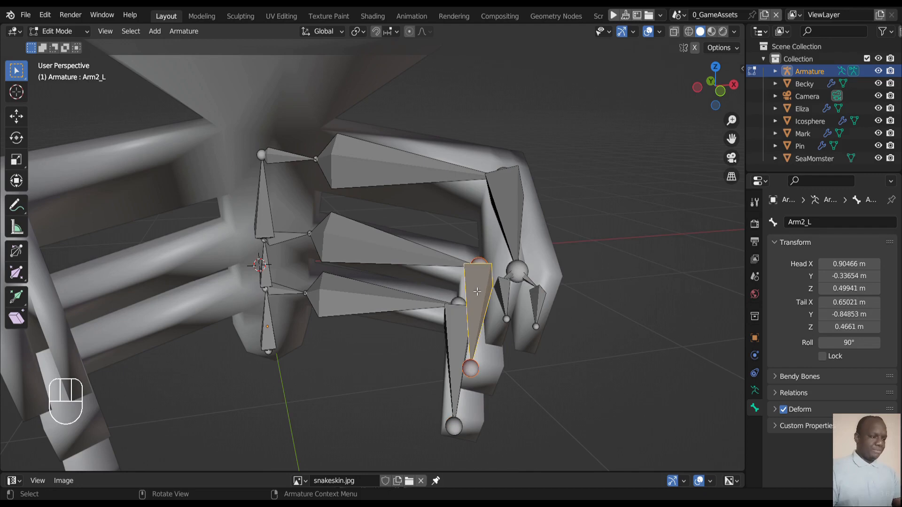
left_click(522, 213)
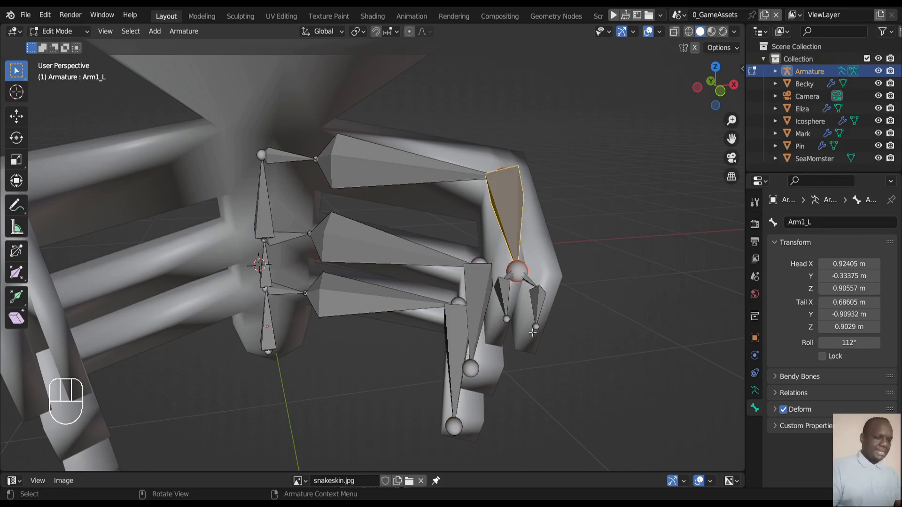
key("KP_8")
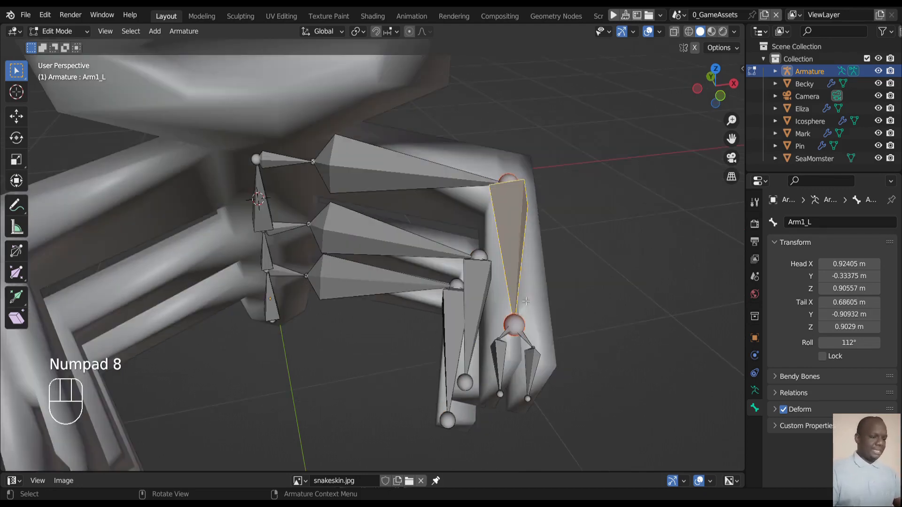
key("KP_6")
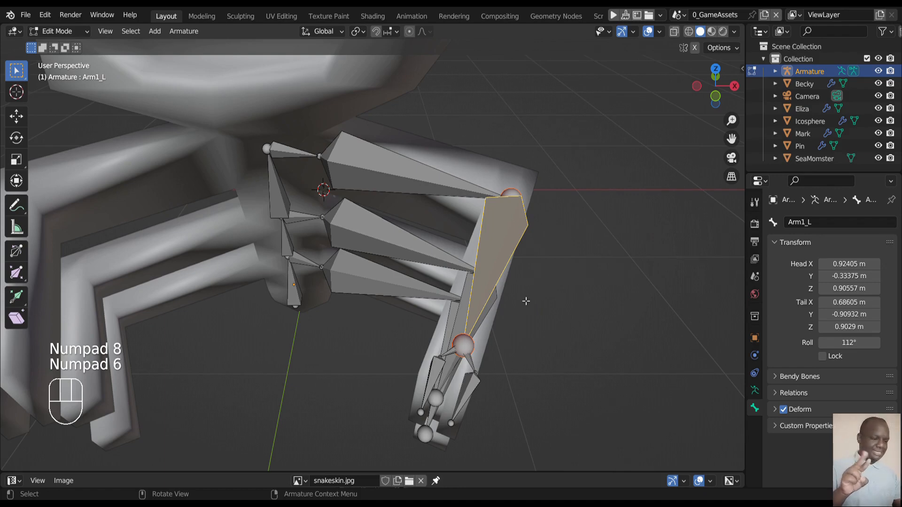
left_click(455, 357)
left_click(799, 223)
key("BackSpace")
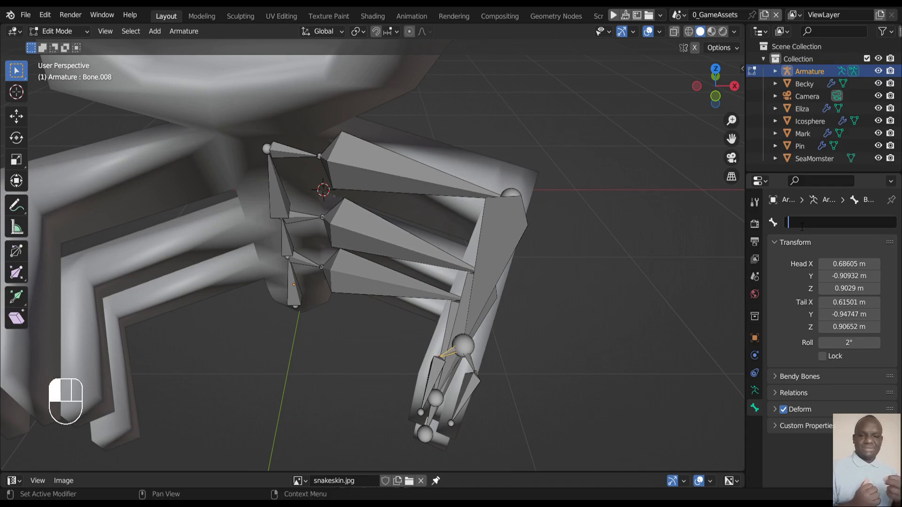
type("Samm")
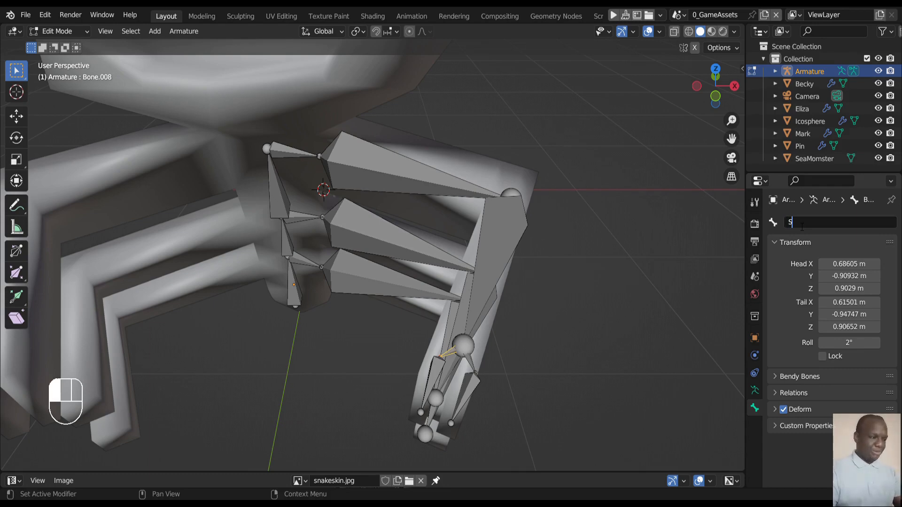
key("BackSpace")
key("BackSpace")
key("BackSpace")
type("mall")
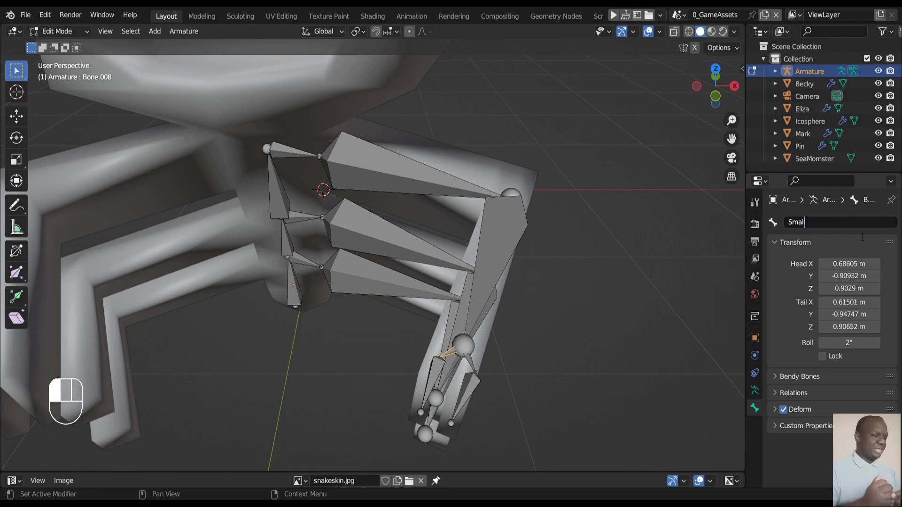
type("L")
key("BackSpace")
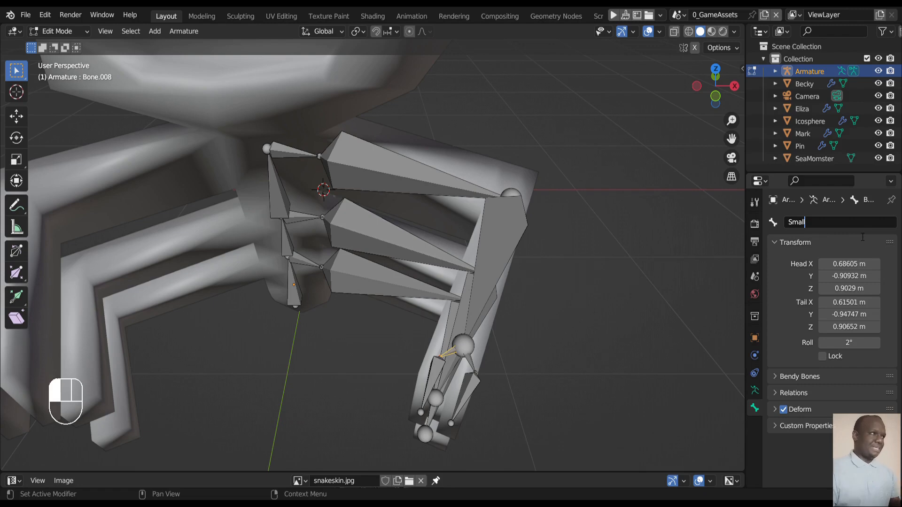
type("R_L")
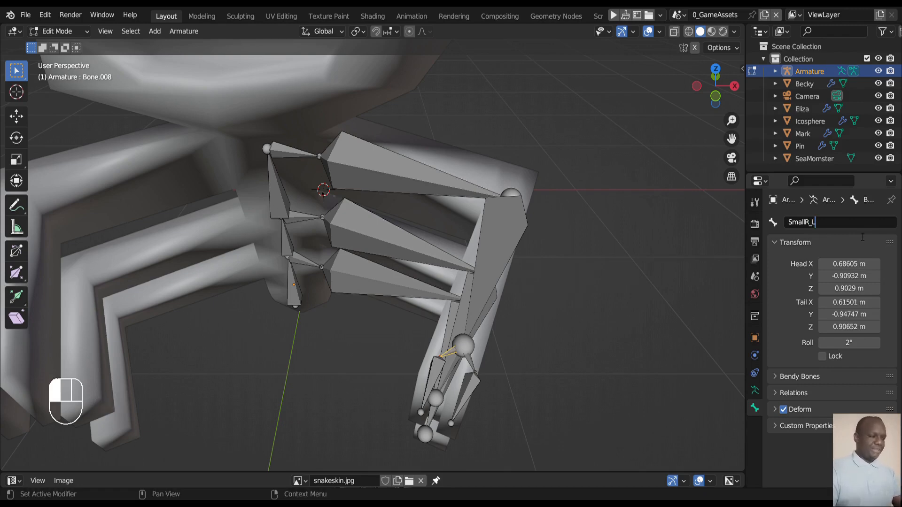
key("Return")
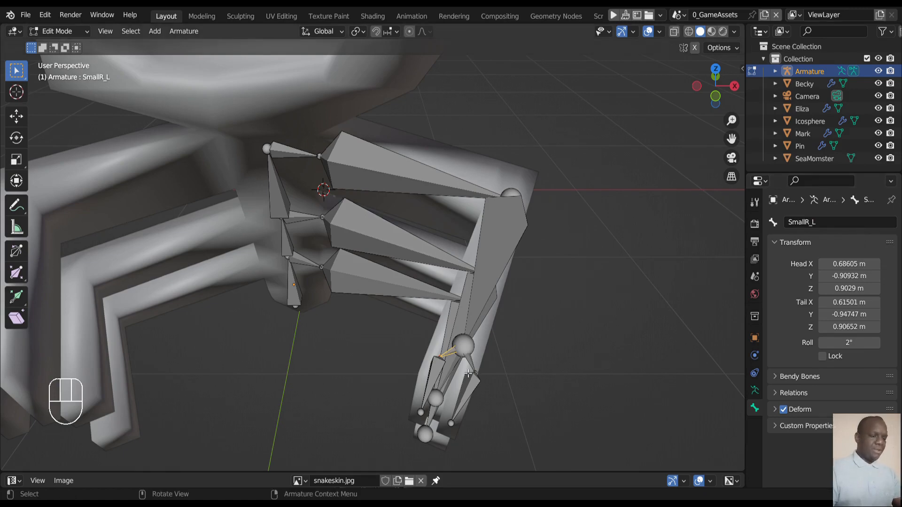
- Rename the short bone linking the uppermost arm's wrist to its outer finger as SmallL_L
left_click(478, 366)
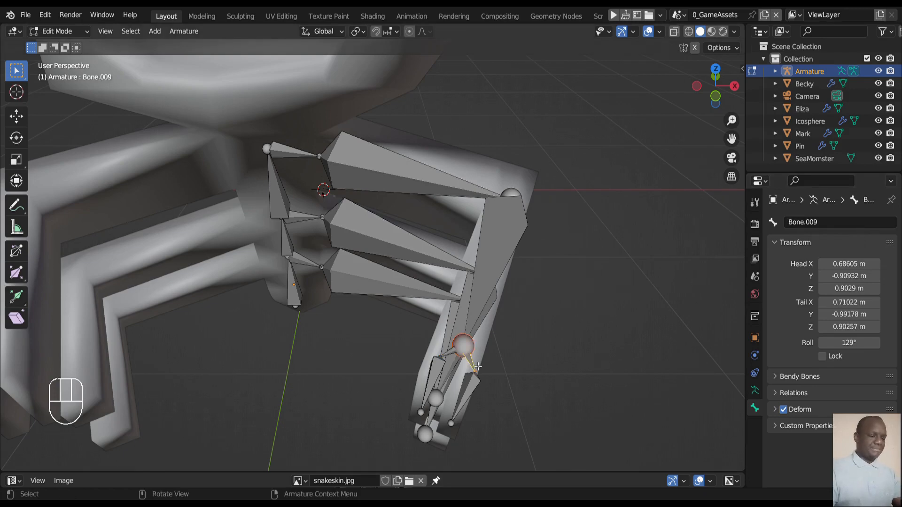
left_click(814, 227)
type("Small")
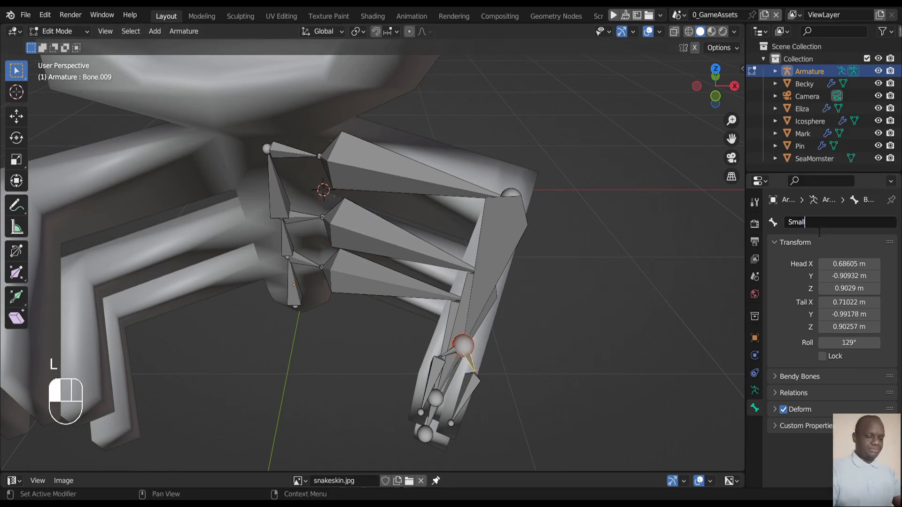
type("L_")
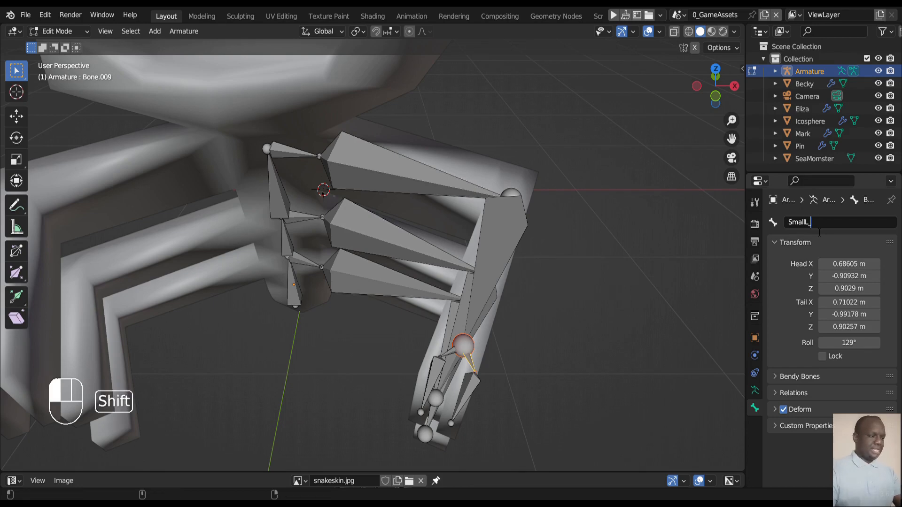
type("L")
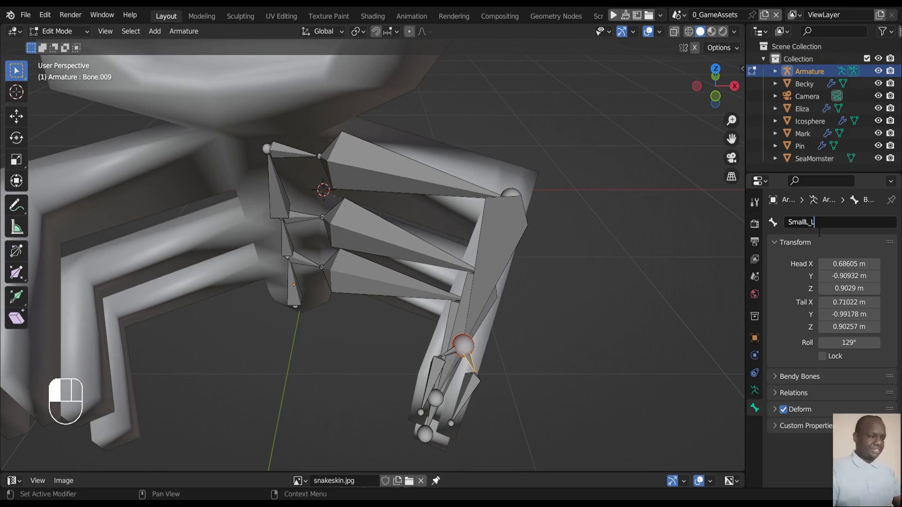
key("Return")
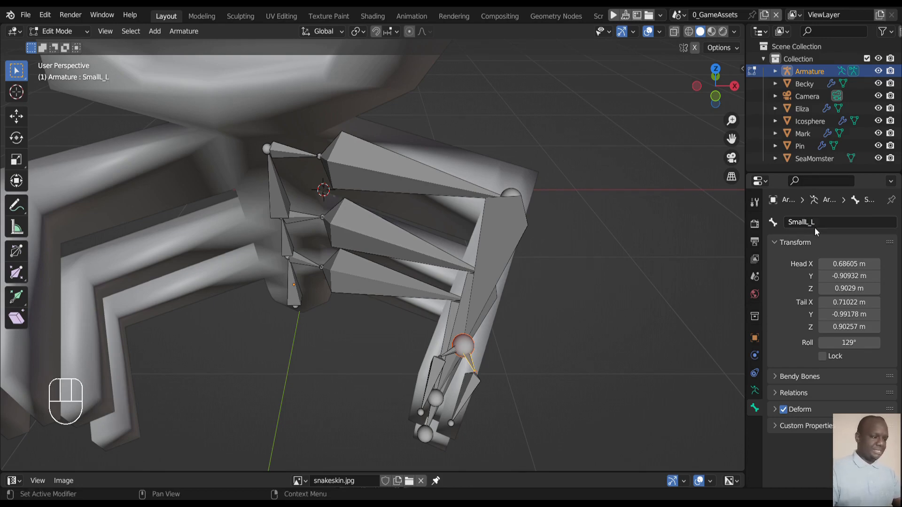
- Rename the inner finger bone of the uppermost arm as FingerR_L
left_click(451, 356)
left_click(426, 403)
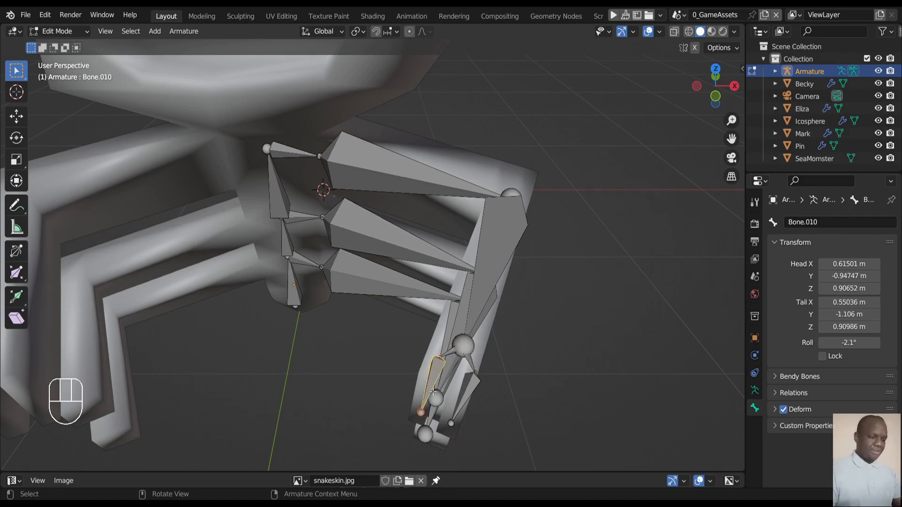
left_click(833, 224)
type("Finge")
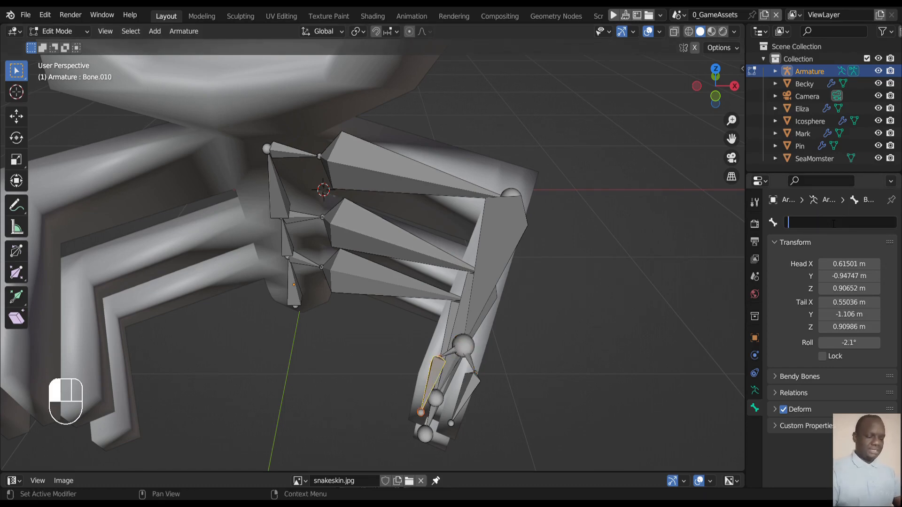
type("rR_")
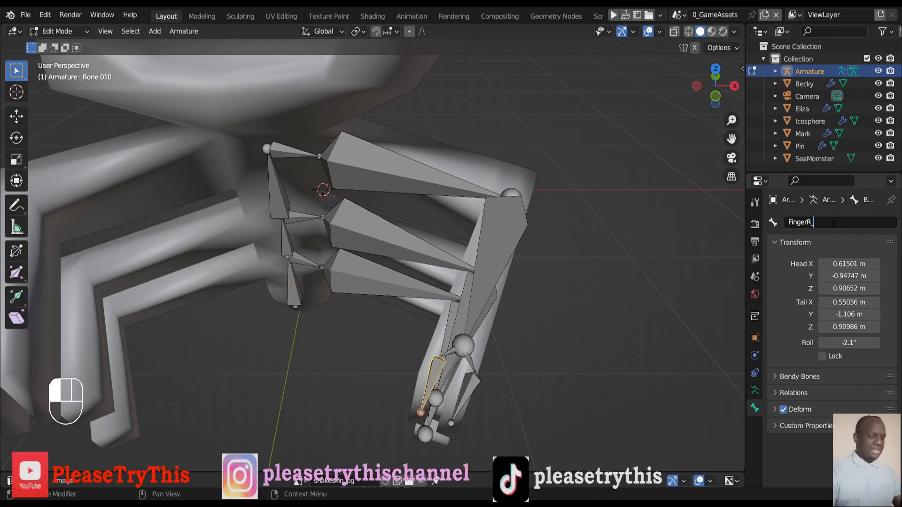
type("L")
key("Return")
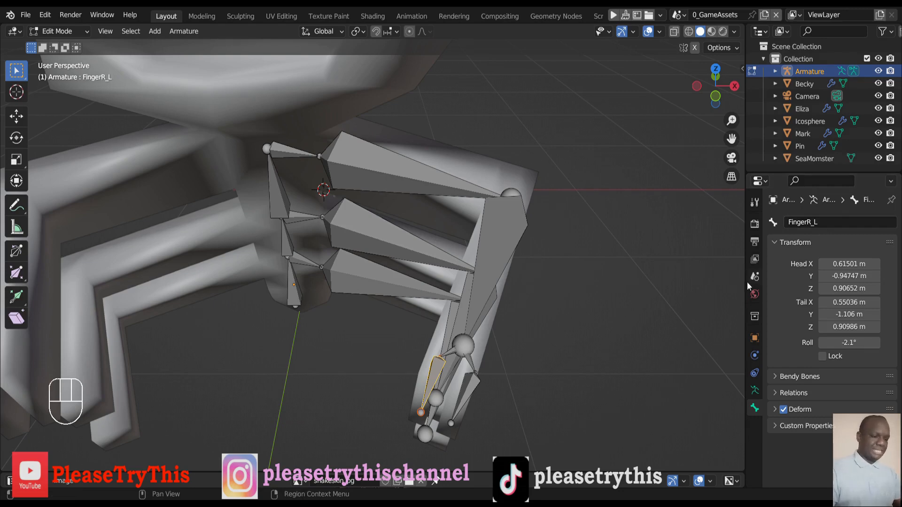
- Rename the outer finger bone of the uppermost arm as FingerL_L
left_click(472, 390)
double_click(815, 222)
type("Finger")
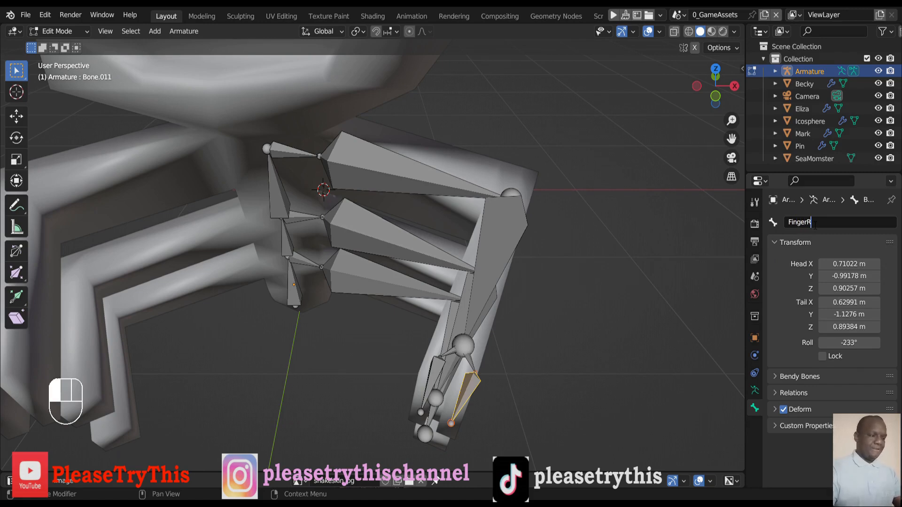
type("L")
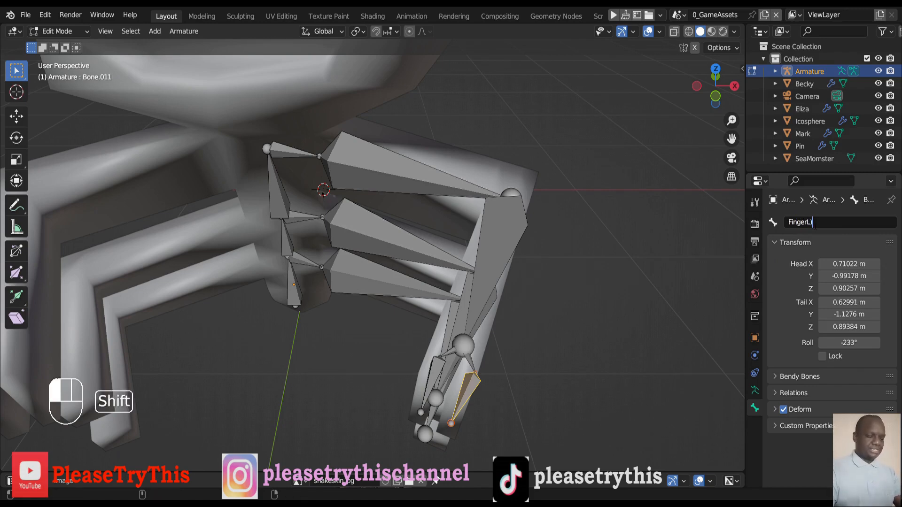
type("_L")
key("Return")
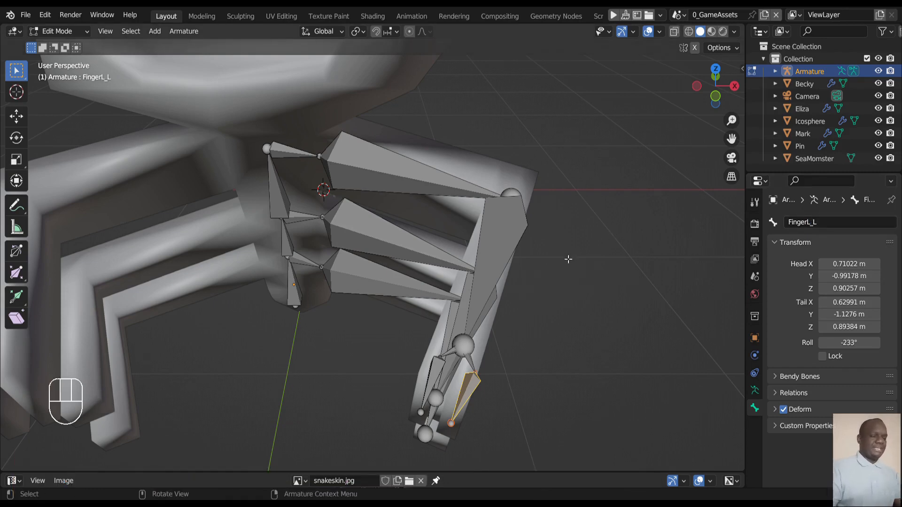
- Examine how the arm, finger and spine bones sit inside the mesh from several angles and from the front
scroll(564, 264, "down", 2)
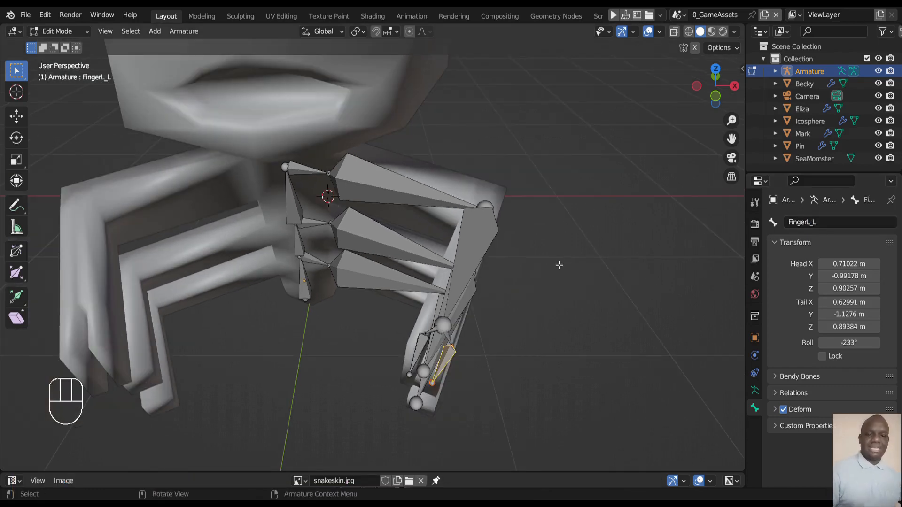
key("KP_2")
key("KP_2")
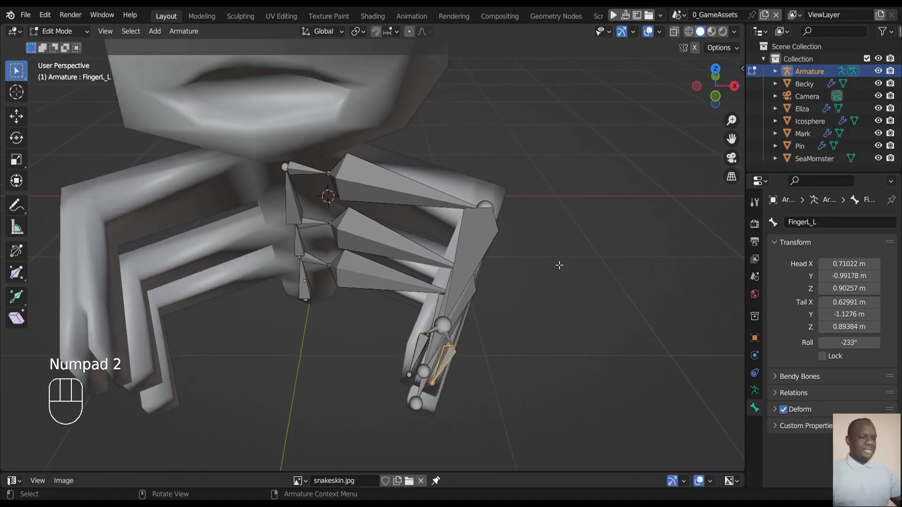
key("KP_2")
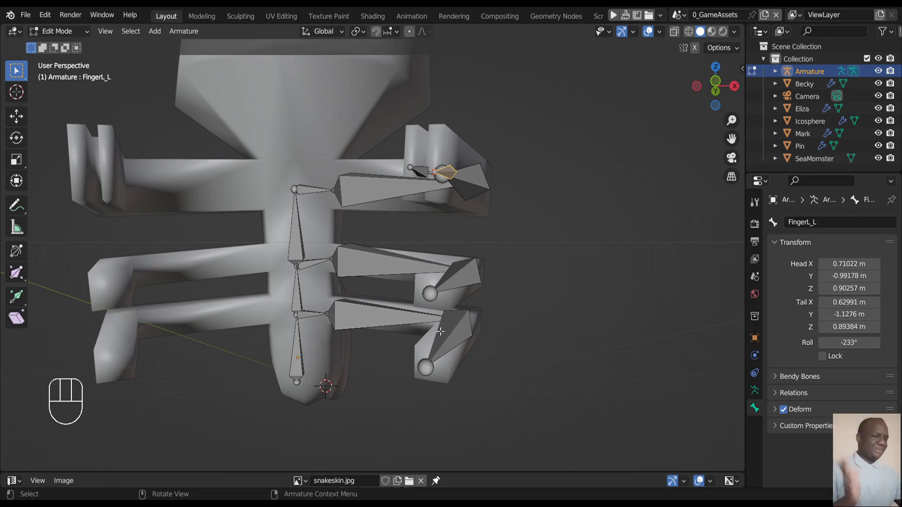
key("KP_2")
key("KP_8")
key("KP_8")
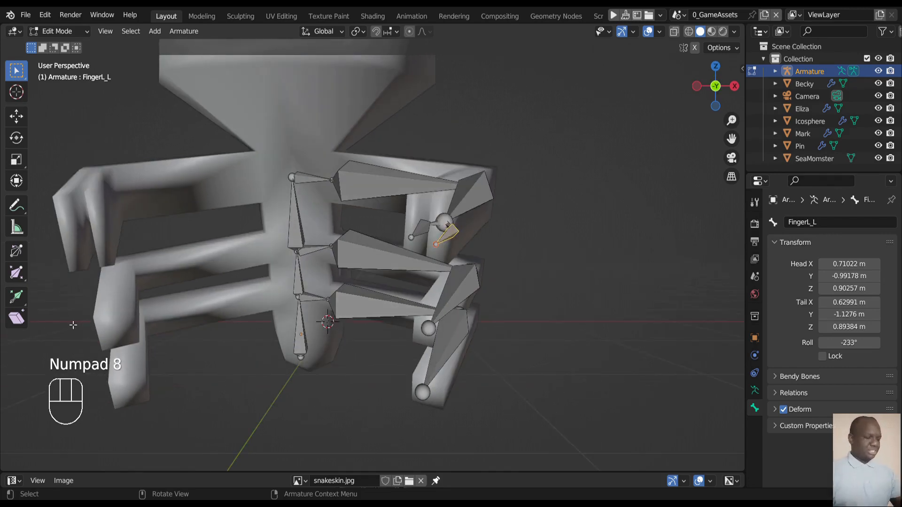
key("KP_6")
key("KP_6")
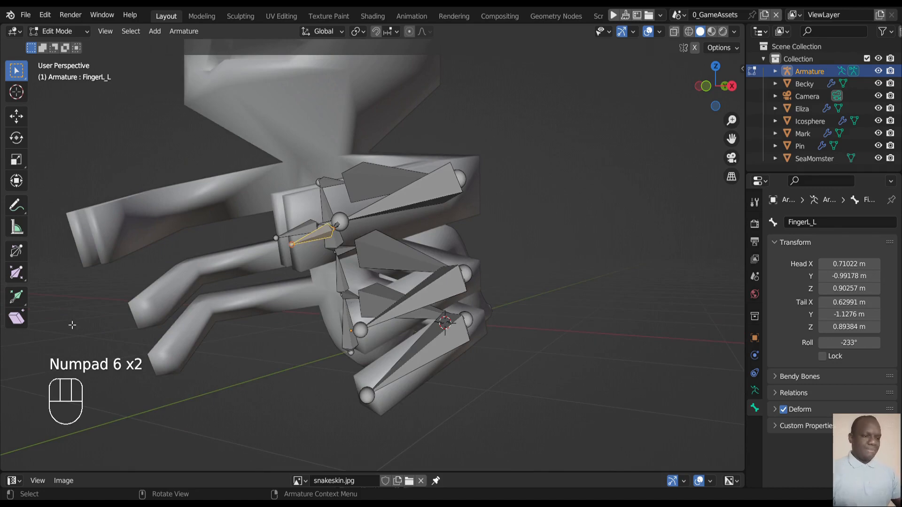
key("KP_1")
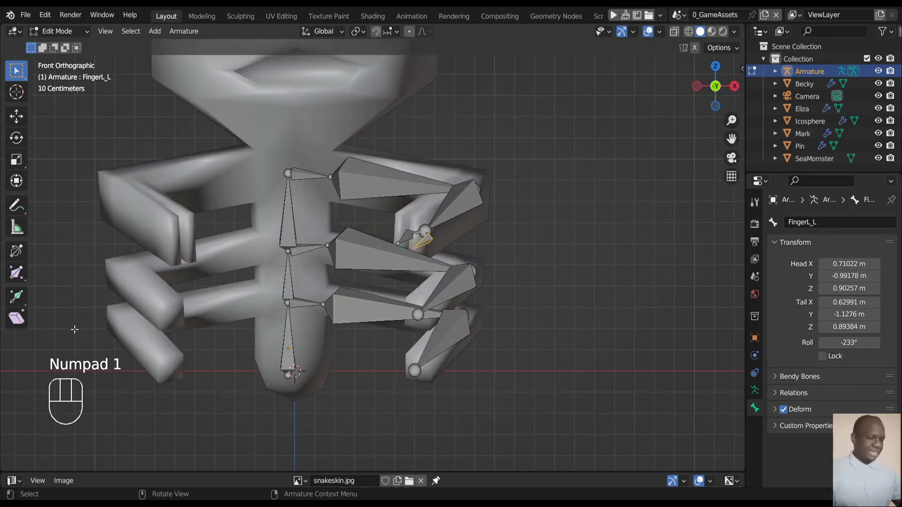
- In the right side view, move the lowest spine joint up about 0.07 m and about 0.1 m along Y towards the tail bend
key("KP_3")
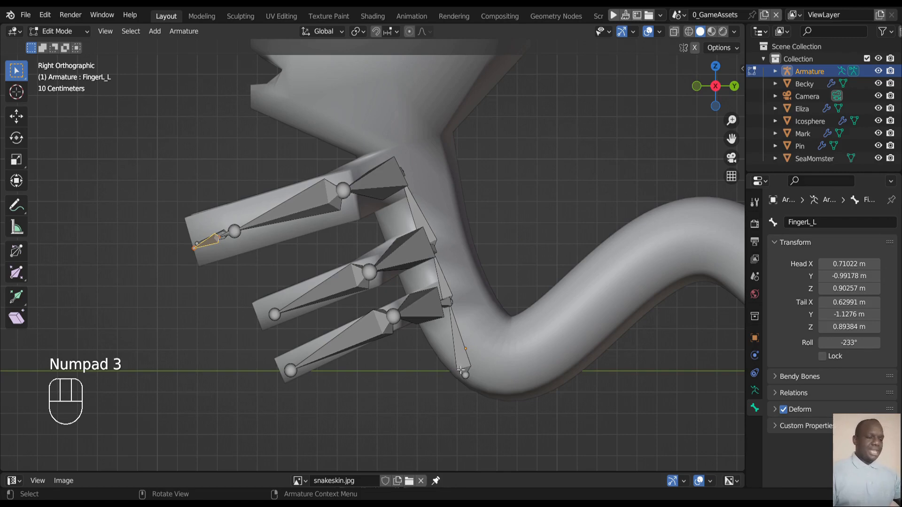
left_click(469, 380)
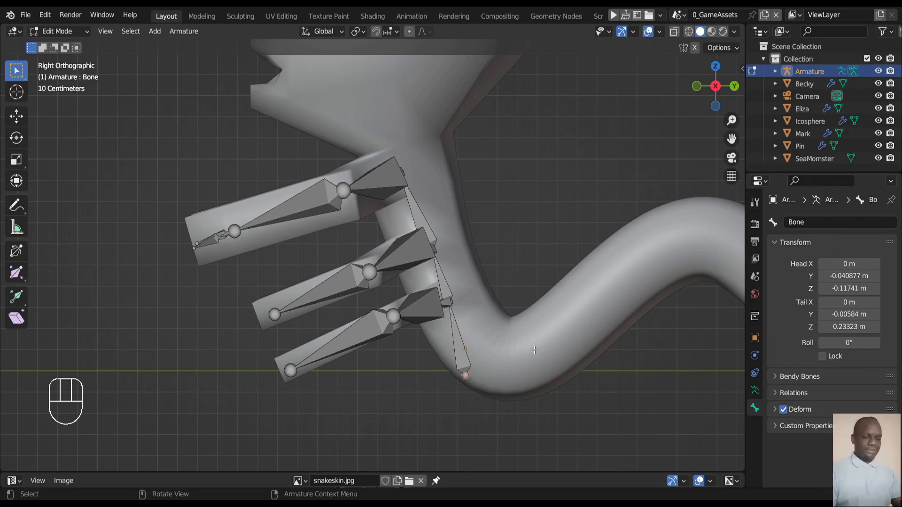
key("g")
key("z")
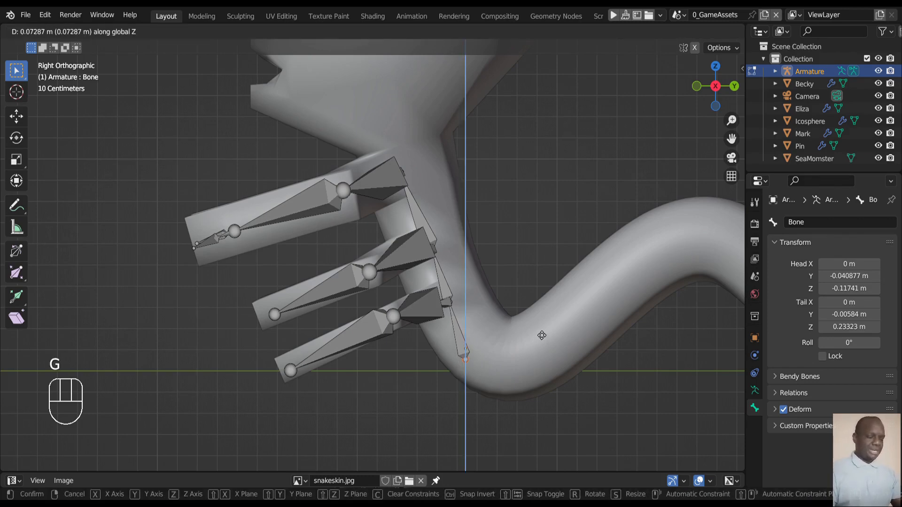
left_click(542, 334)
key("g")
key("y")
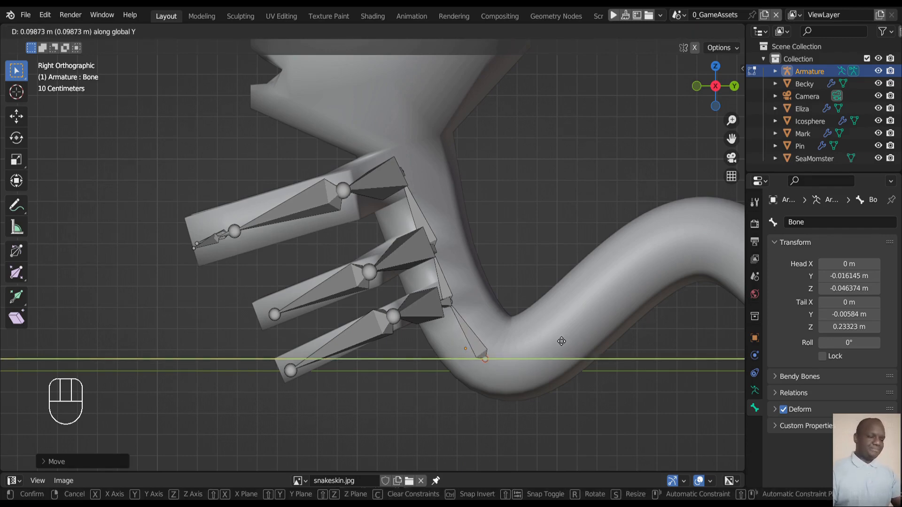
left_click(560, 345)
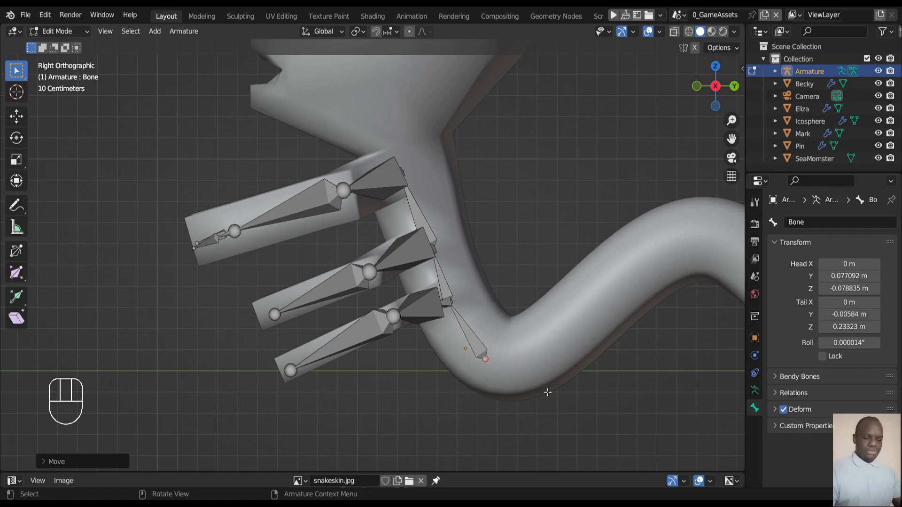
- Extrude a short bone about 0.26 m along Y from the lowest spine joint through the tail's lower bend
middle_click_drag(548, 392, 547, 392, "ctrl")
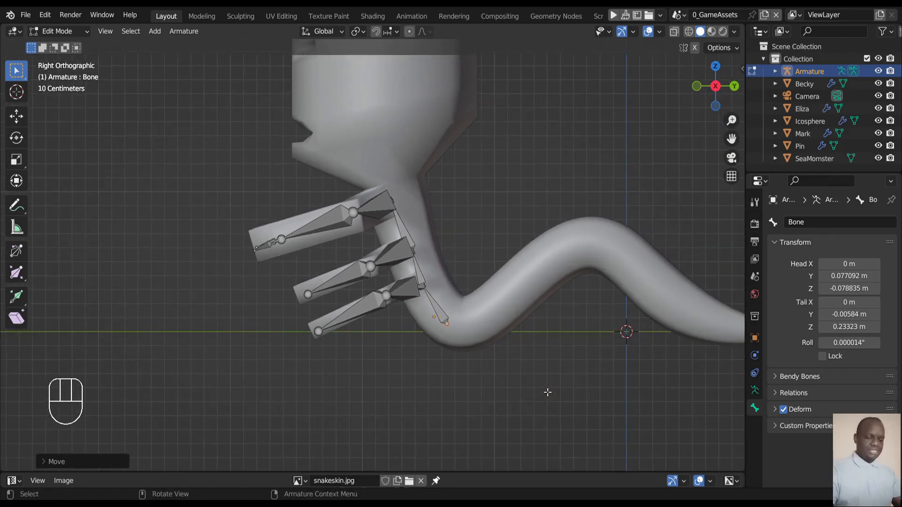
key("e")
key("y")
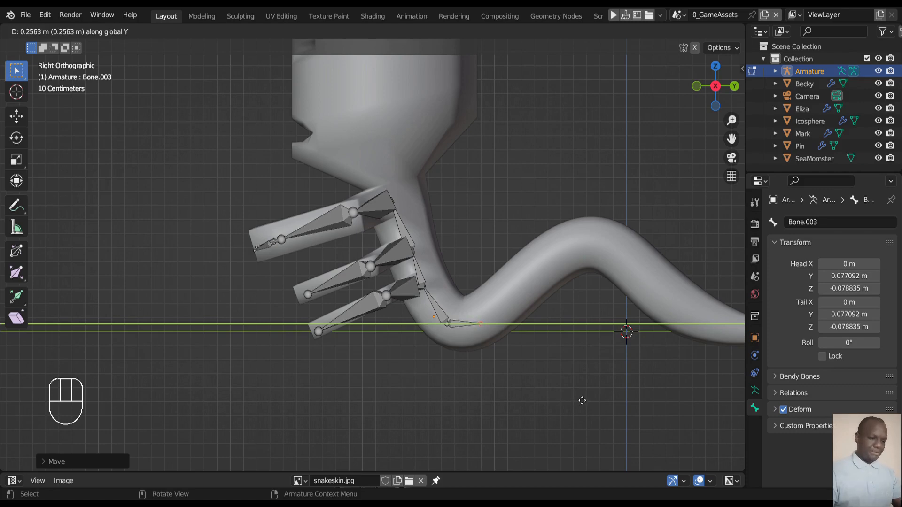
left_click(581, 399)
- Extrude a long bone up the tail's rising section and place its end joint inside the mesh near the start of the hump
key("e")
key("y")
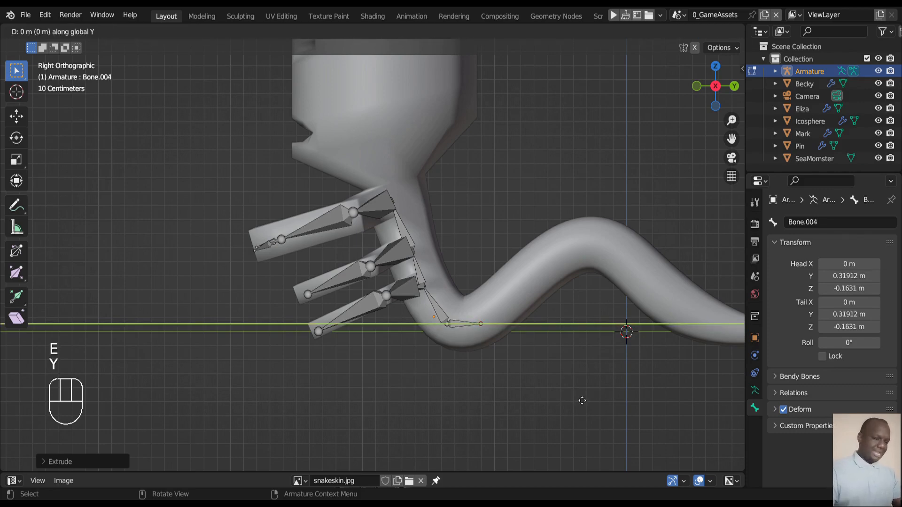
left_click(687, 412)
key("g")
key("z")
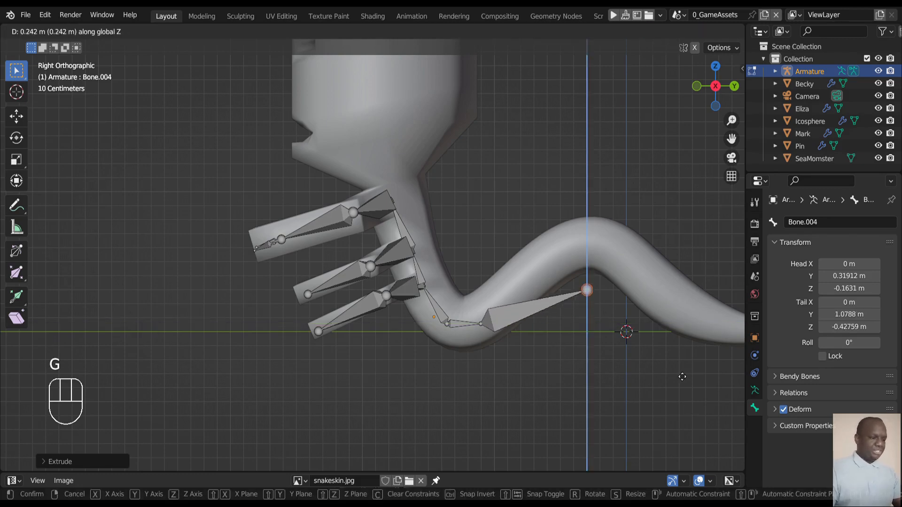
left_click(655, 333)
key("g")
key("y")
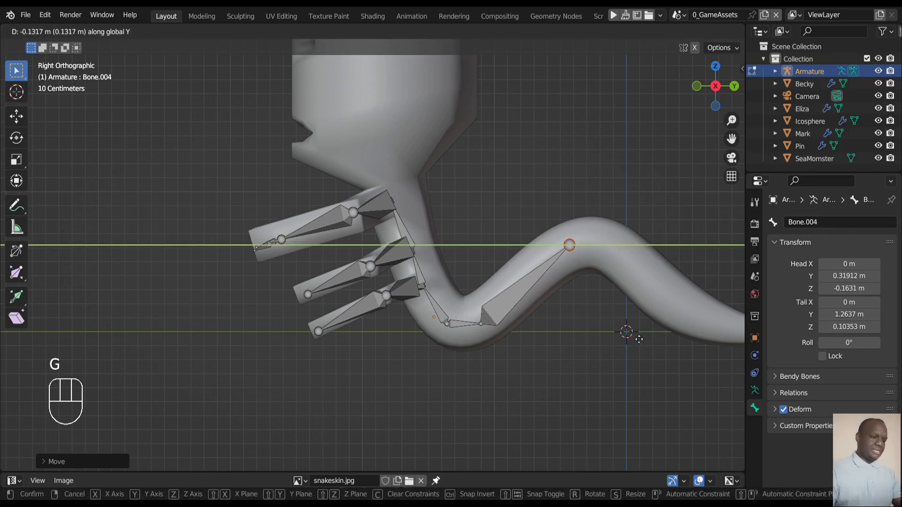
key("g")
key("z")
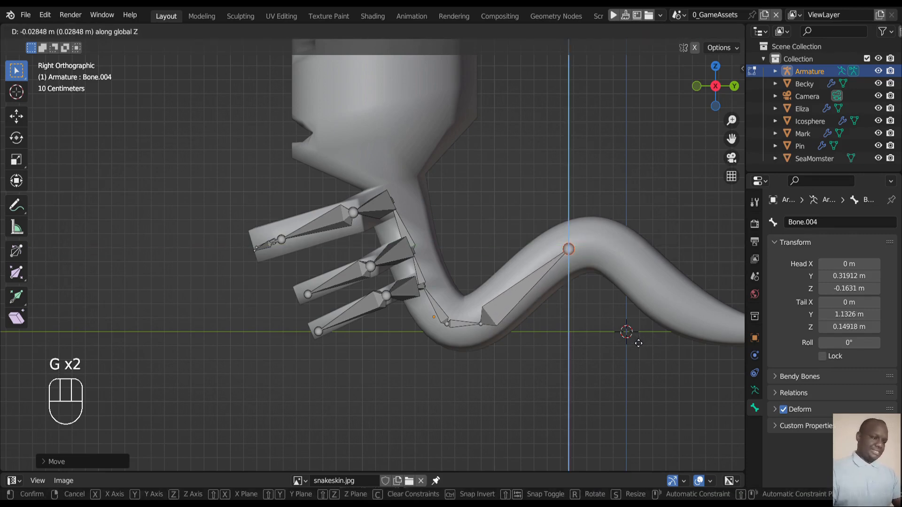
left_click(639, 343)
- Extrude a short bone along Y from that joint across the top of the tail's hump
key("e")
key("y")
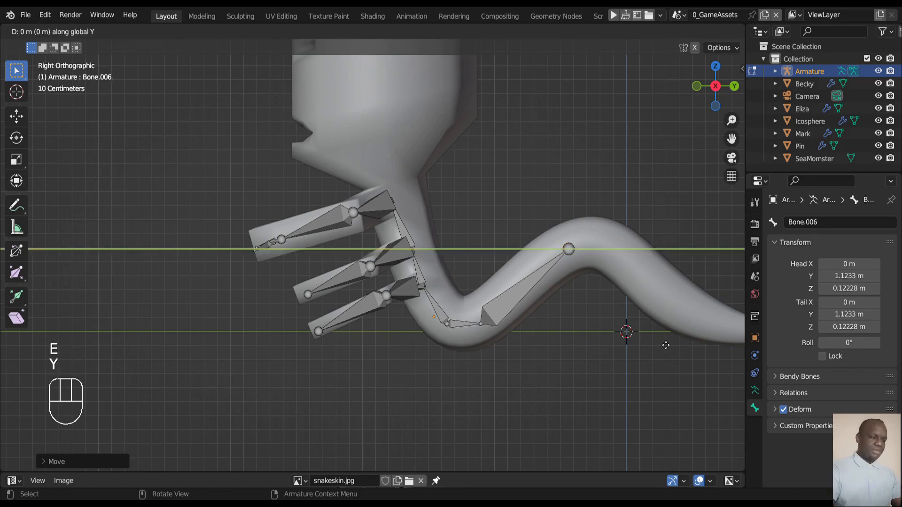
left_click(717, 353)
- Extrude a long bone down the tail's descending section and lower its end joint into the mesh near the tail tip
key("ctrl+KP_6")
key("ctrl+KP_6")
key("ctrl+KP_6")
key("ctrl+KP_6")
key("ctrl+KP_6")
key("ctrl+KP_6")
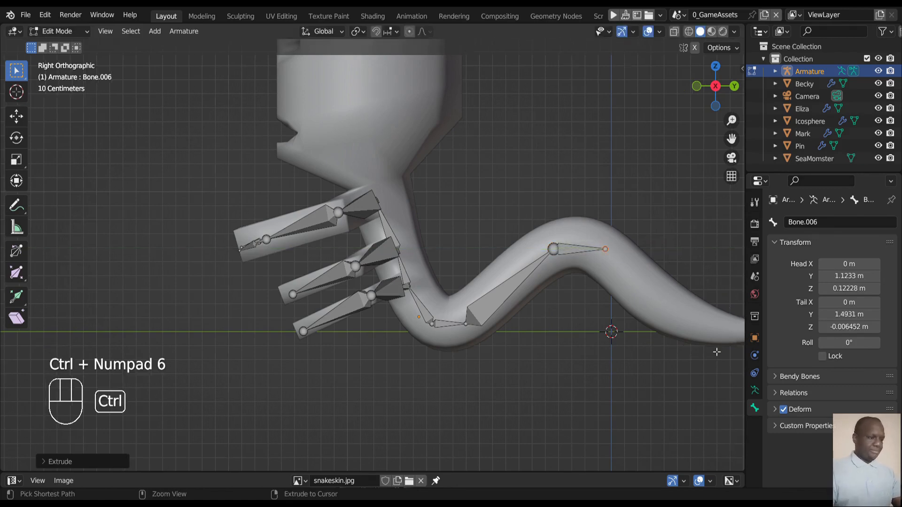
key("e")
key("y")
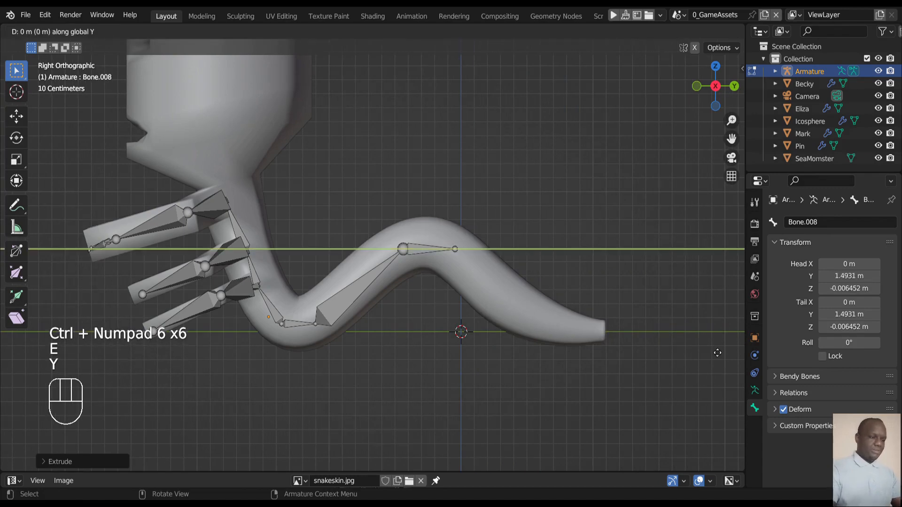
left_click(99, 381)
key("g")
key("z")
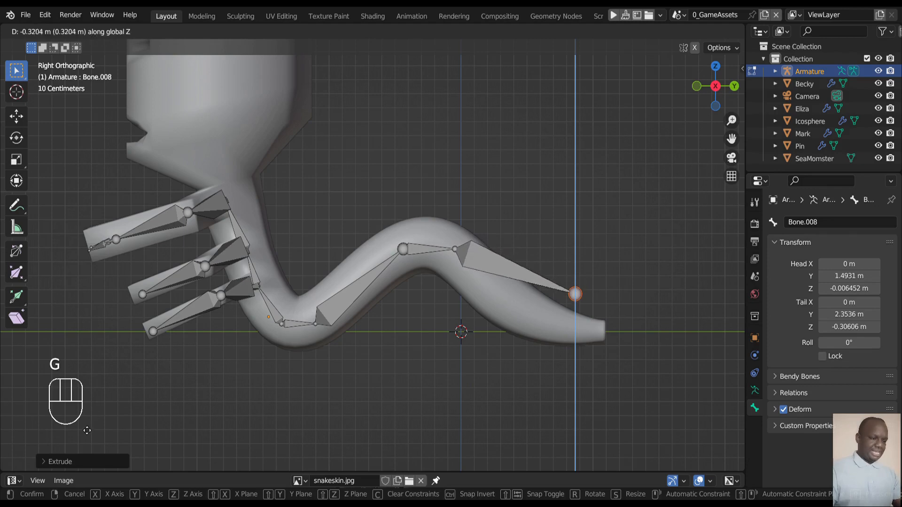
left_click(50, 461)
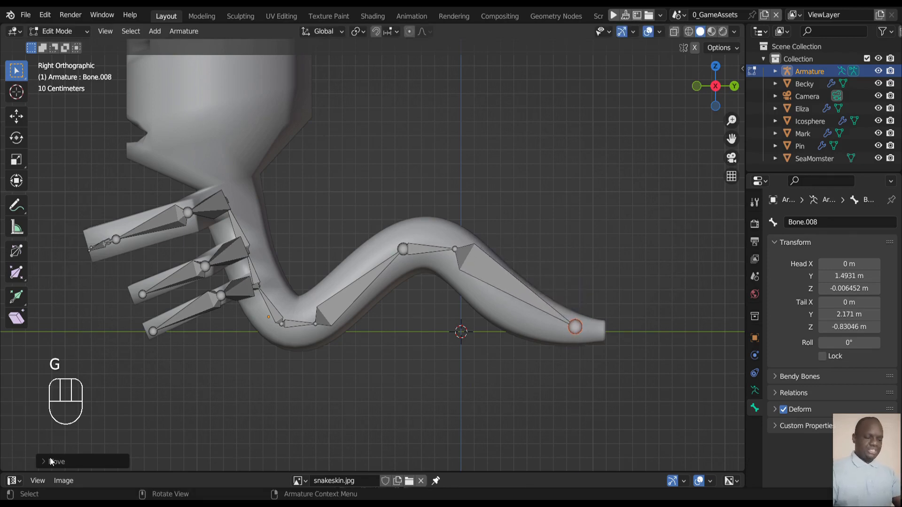
- Move the descending tail bone's end joint back along Y, away from the tail tip
key("g")
key("y")
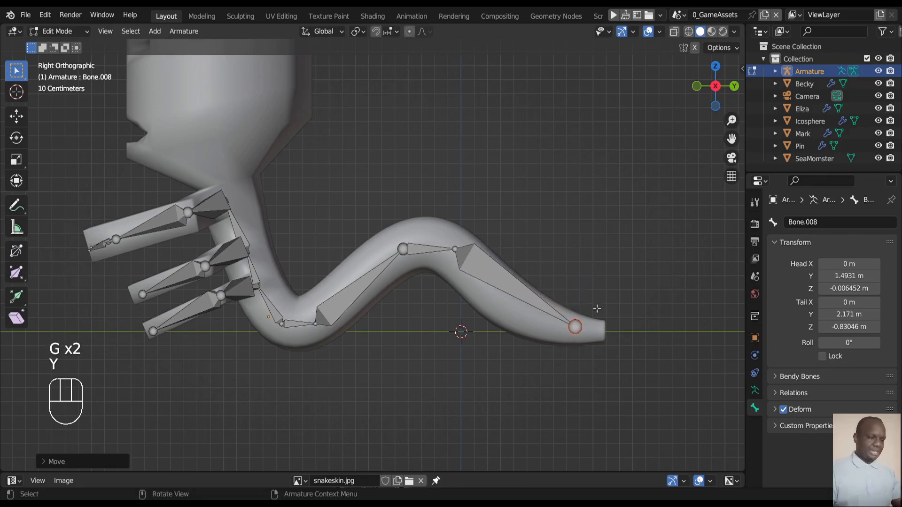
key("g")
key("y")
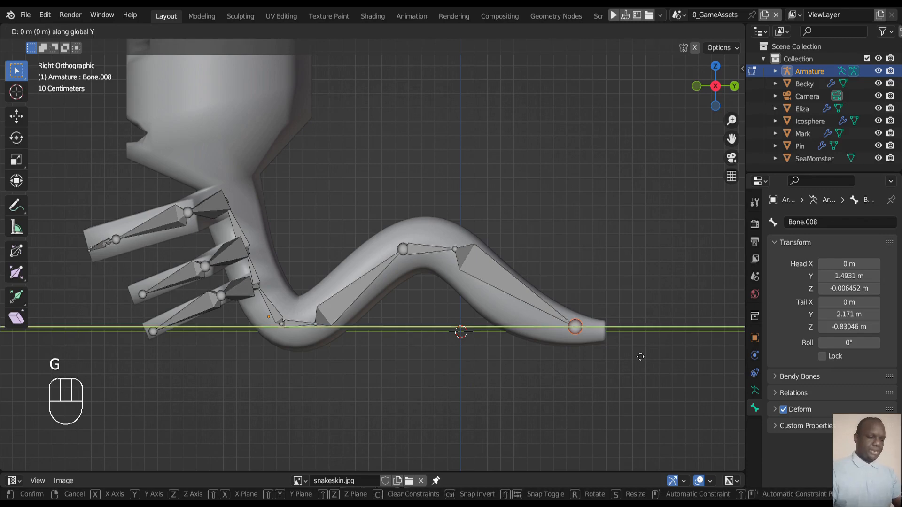
left_click(617, 359)
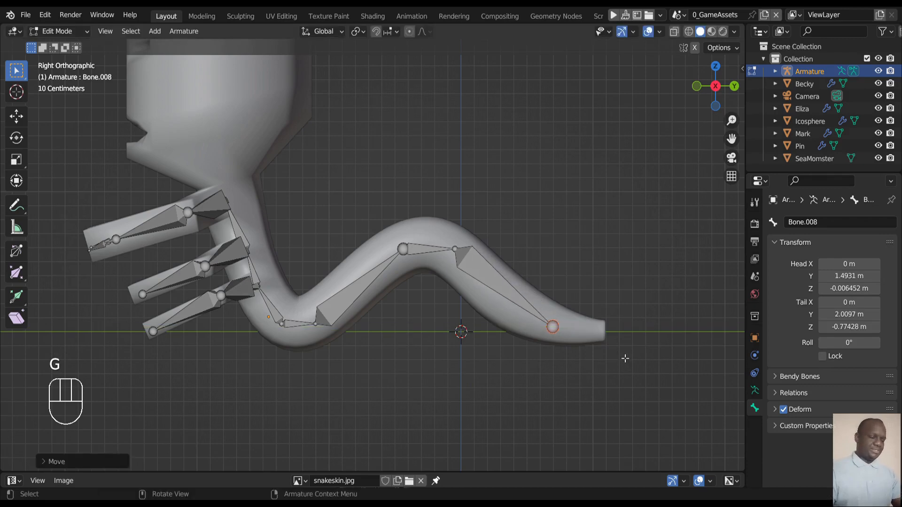
- Lower the joint at the far side of the hump slightly along Z, and select the descending bone's end joint
left_click(456, 251)
key("g")
key("z")
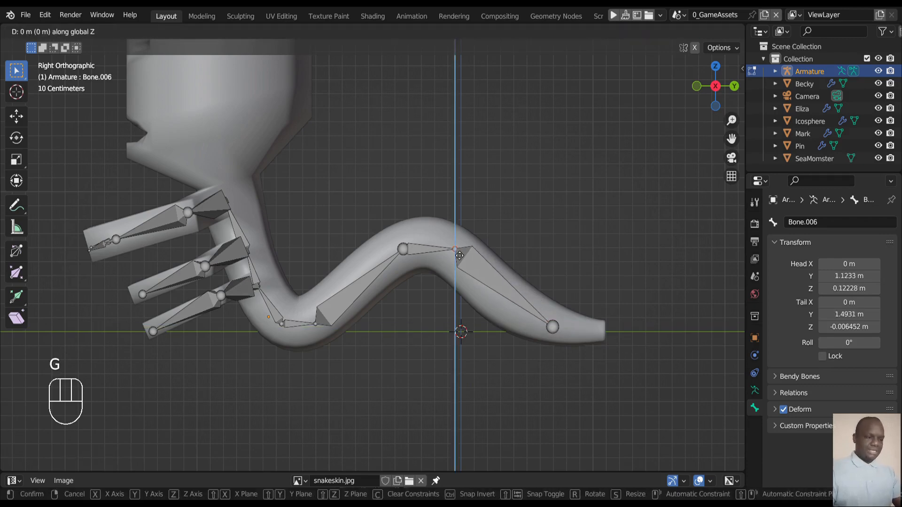
left_click(459, 257)
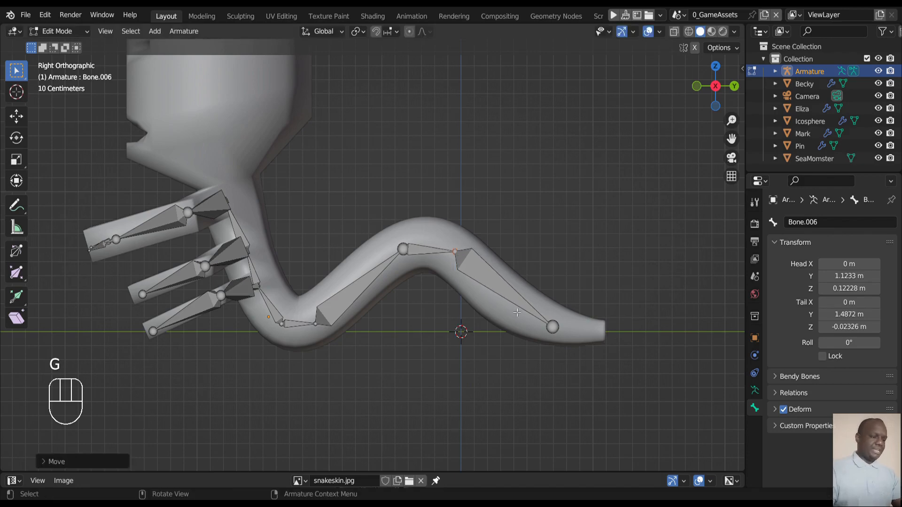
left_click(559, 329)
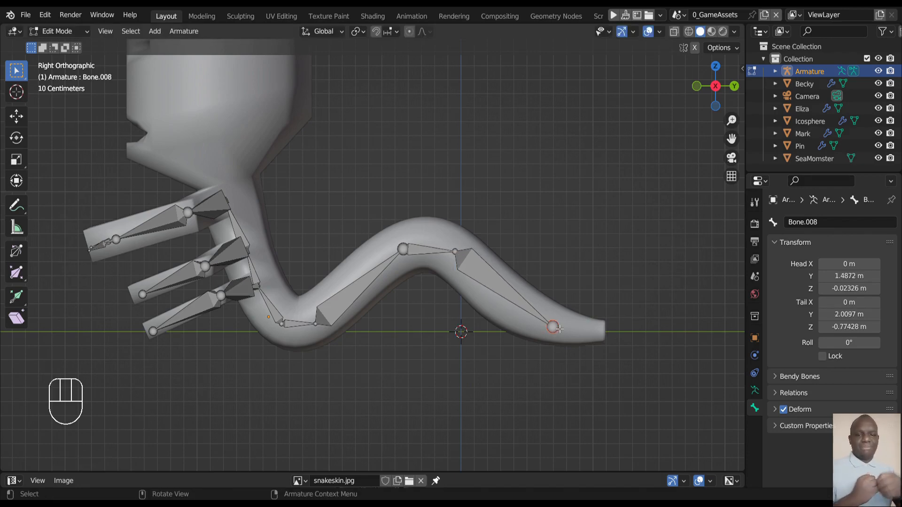
- Extrude a bone along Y from the descending tail bone's end joint to the tail tip and lower its end slightly along Z
key("e")
key("y")
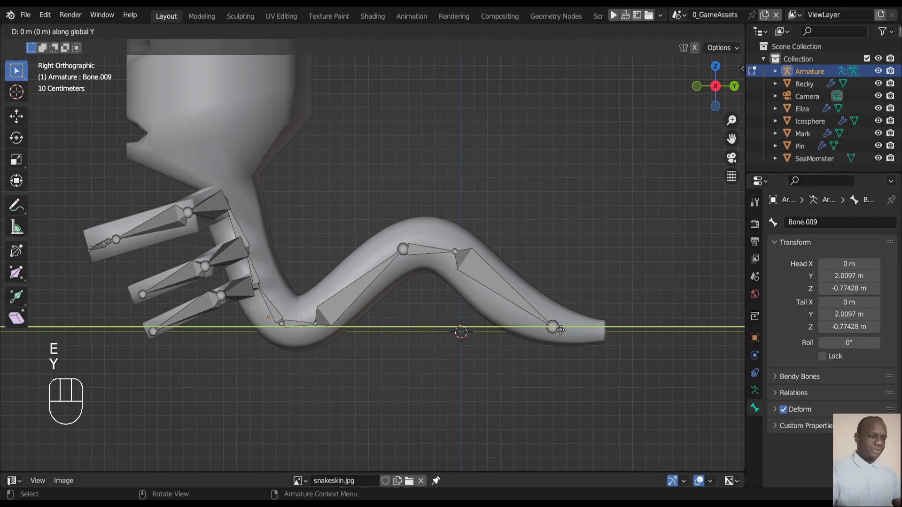
left_click(606, 345)
key("g")
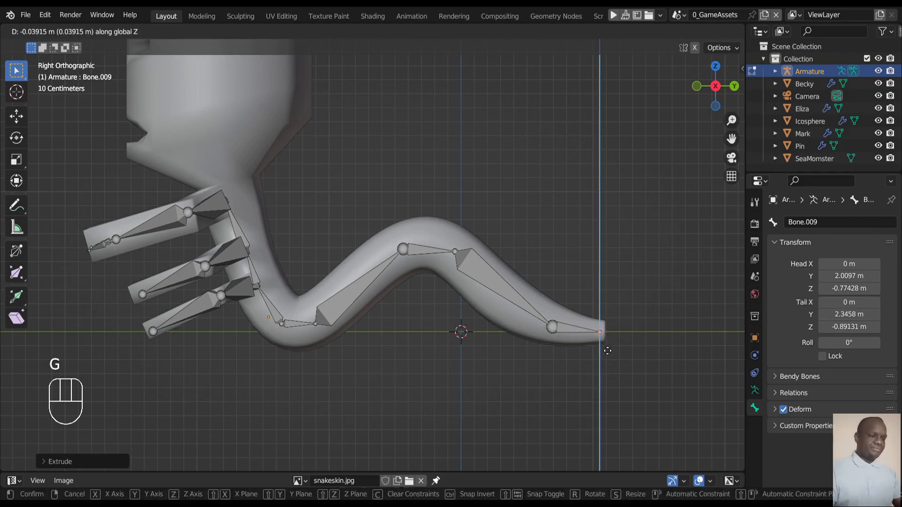
left_click(607, 350)
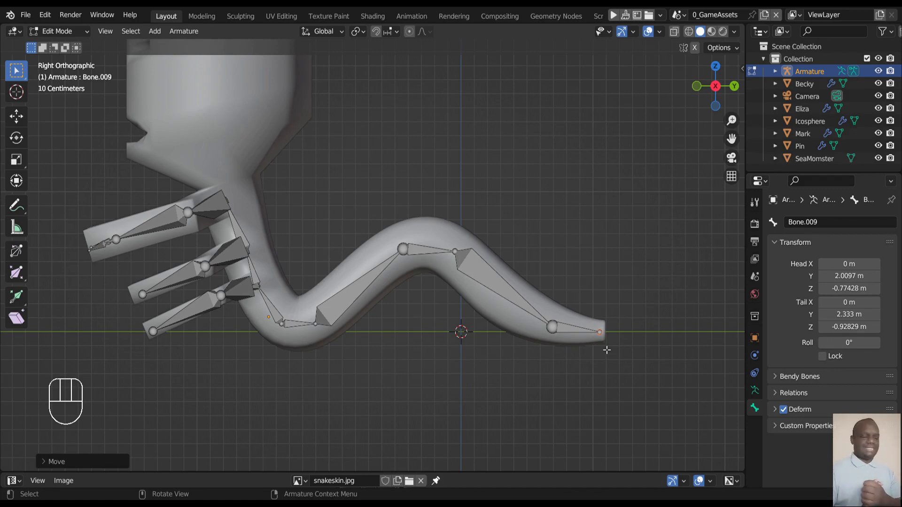
- Examine the tail bone chain's fit inside the mesh from several angles
key("KP_4")
key("KP_4")
key("KP_4")
key("KP_4")
key("KP_4")
key("KP_4")
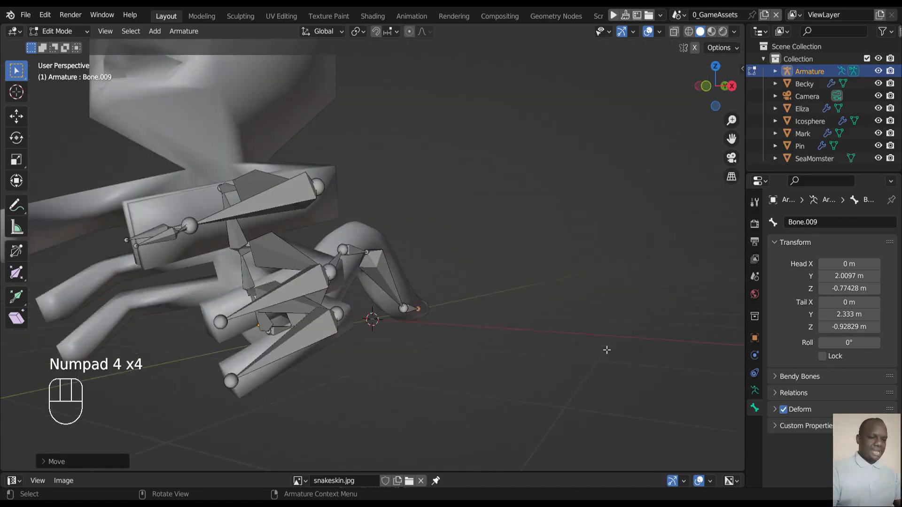
key("KP_3")
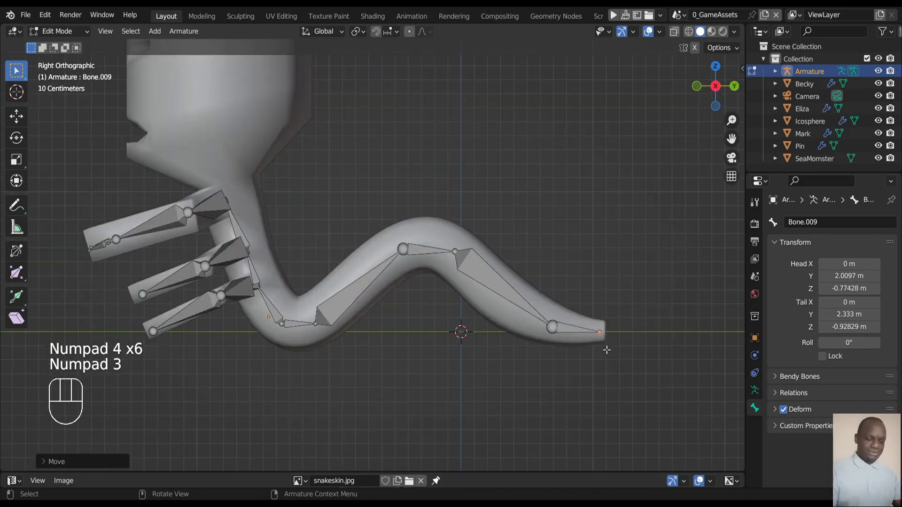
- Extrude a long head bone along Z from the spine's top joint at the neck to just below the top of the head
key("ctrl+KP_8")
key("ctrl+KP_8")
key("ctrl+KP_8")
key("ctrl+KP_8")
key("ctrl+KP_8")
key("ctrl+KP_8")
key("ctrl+KP_8")
key("ctrl+KP_8")
key("ctrl+KP_8")
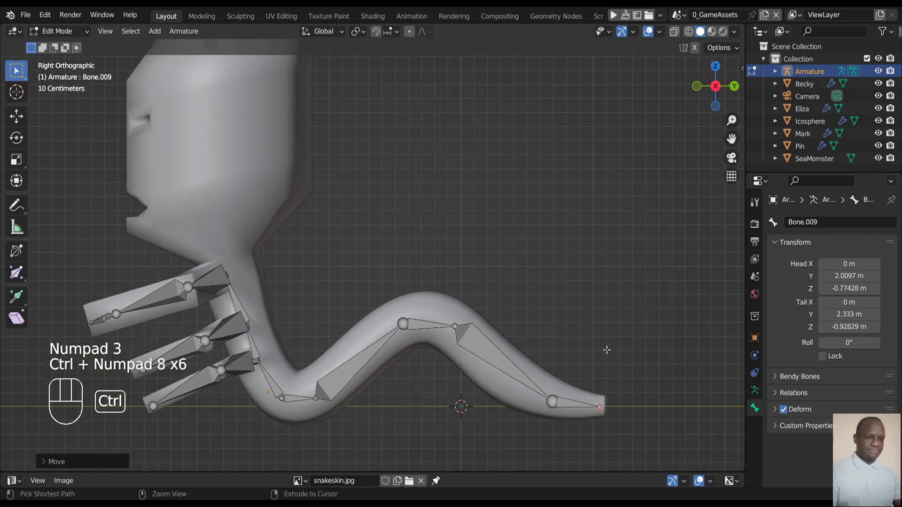
key("ctrl+KP_8")
key("ctrl+KP_8")
key("ctrl+KP_4")
key("ctrl+KP_4")
key("ctrl+KP_4")
key("ctrl+KP_4")
key("ctrl+KP_4")
key("ctrl+KP_4")
key("ctrl+KP_4")
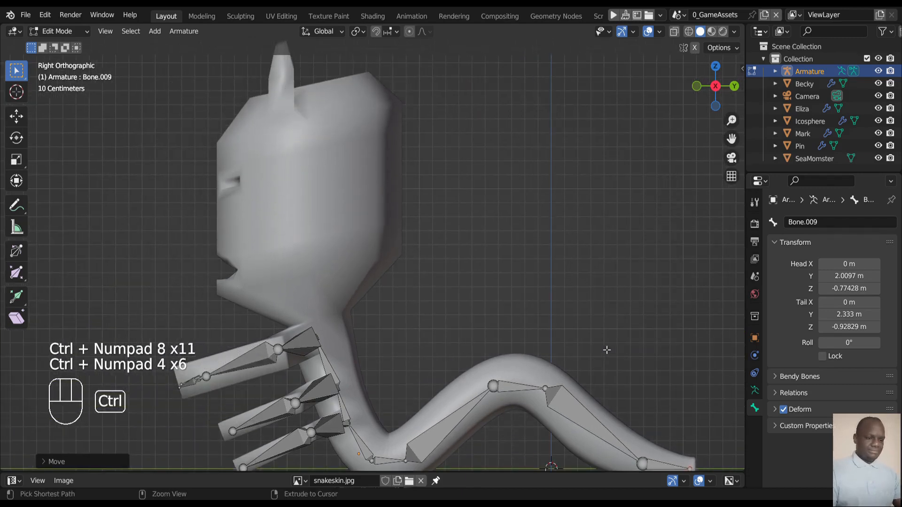
key("KP_8")
key("KP_4")
key("KP_4")
key("KP_4")
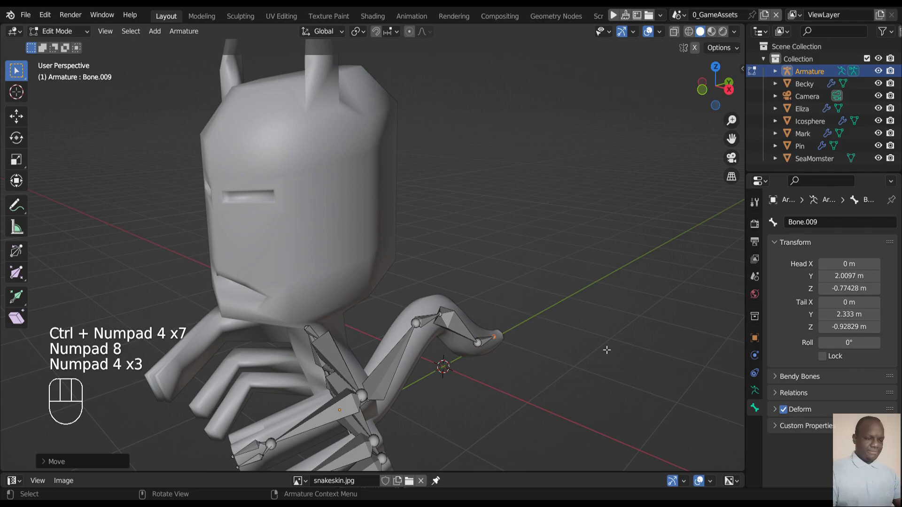
left_click(313, 337)
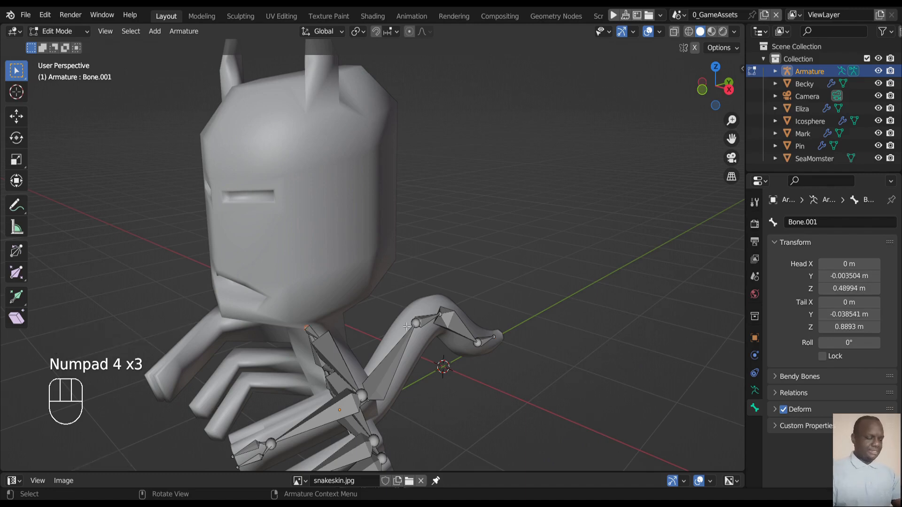
key("KP_2")
key("KP_4")
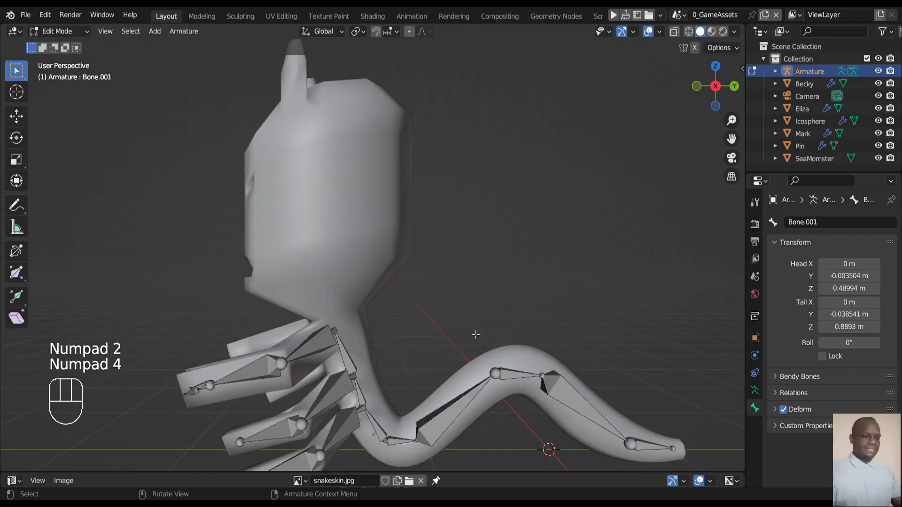
key("e")
key("z")
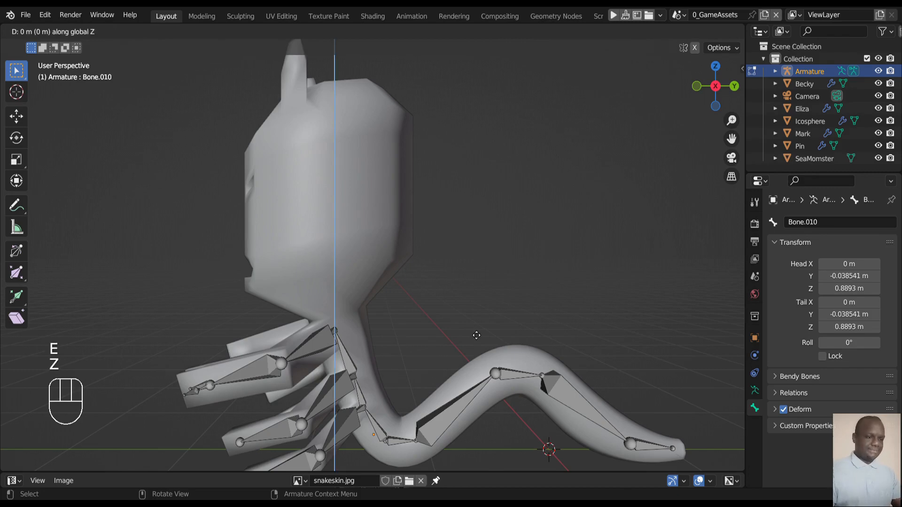
left_click(478, 113)
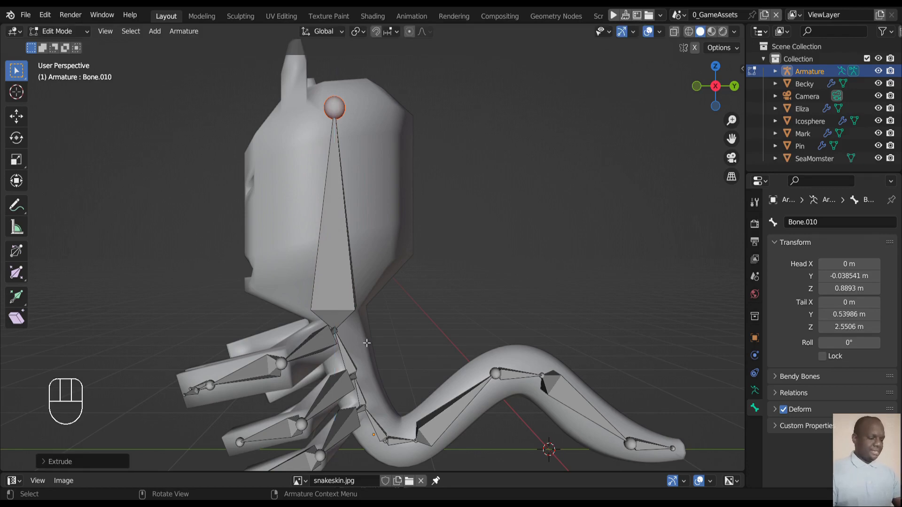
- Raise the neck joint at the head bone's base about 0.064 m along Z
key("KP_1")
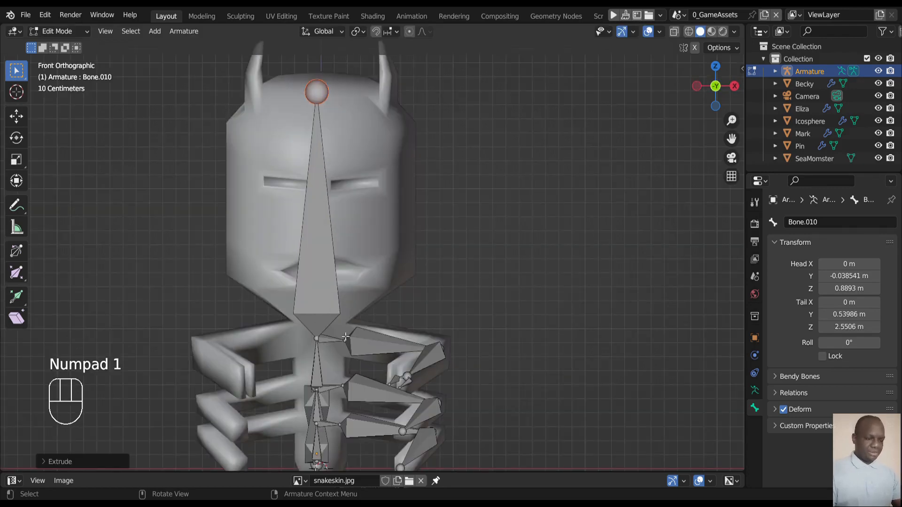
left_click(325, 342)
key("g")
key("z")
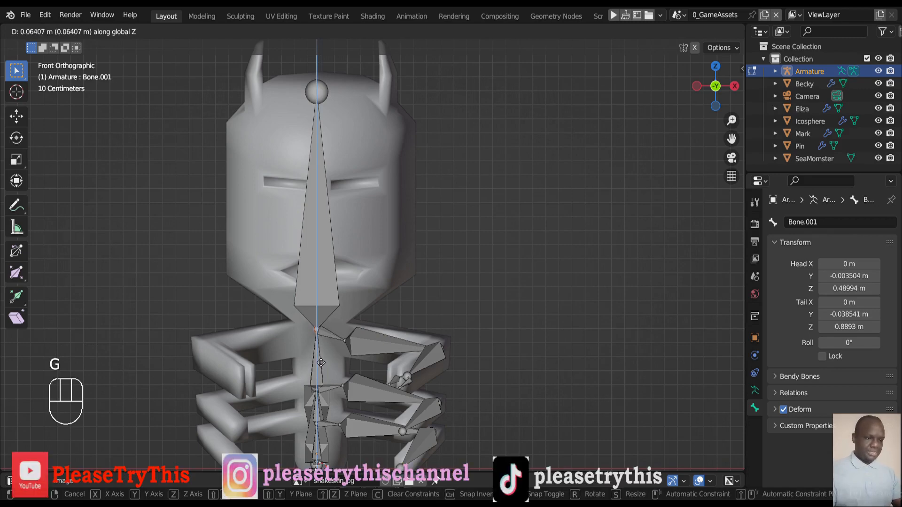
left_click(320, 361)
- Check the head bone and the raised neck joint against the mesh from the front, side and close up
key("KP_6")
key("KP_6")
key("KP_6")
key("KP_6")
key("KP_6")
key("KP_6")
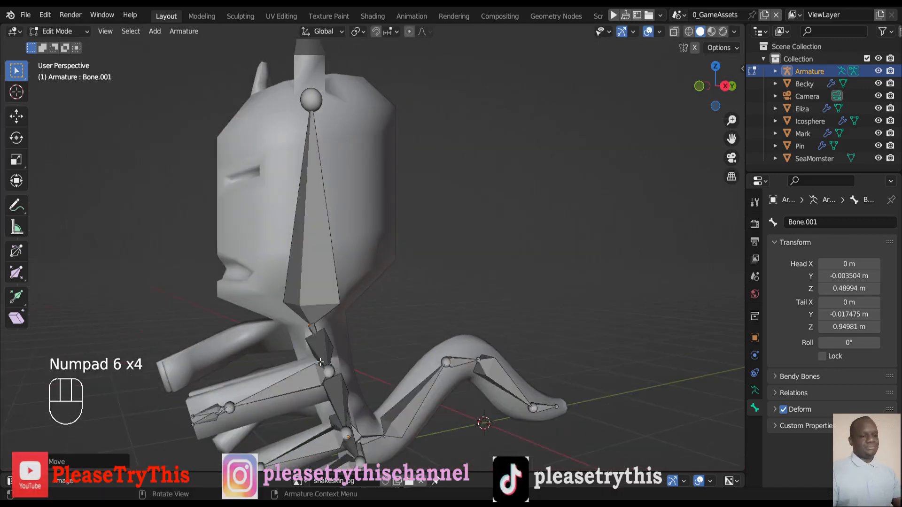
key("KP_4")
key("KP_4")
key("KP_4")
key("KP_4")
key("KP_4")
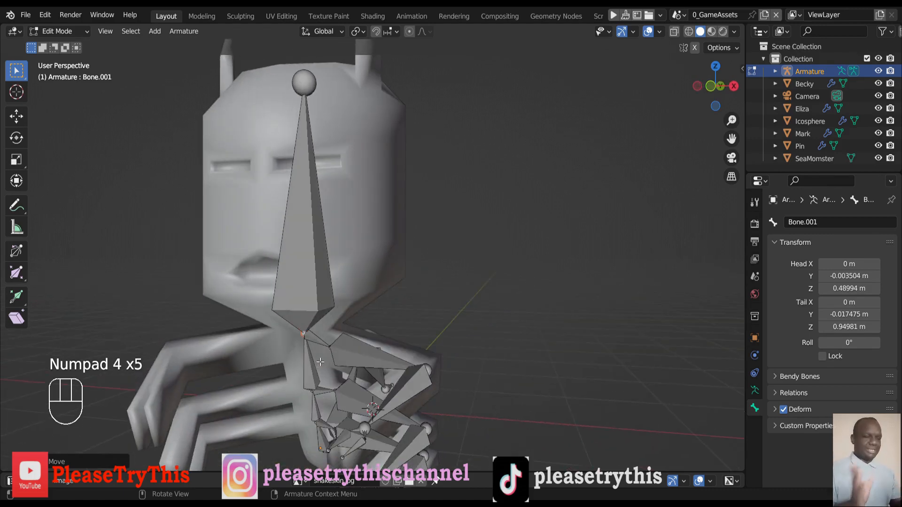
key("KP_2")
key("KP_4")
key("KP_4")
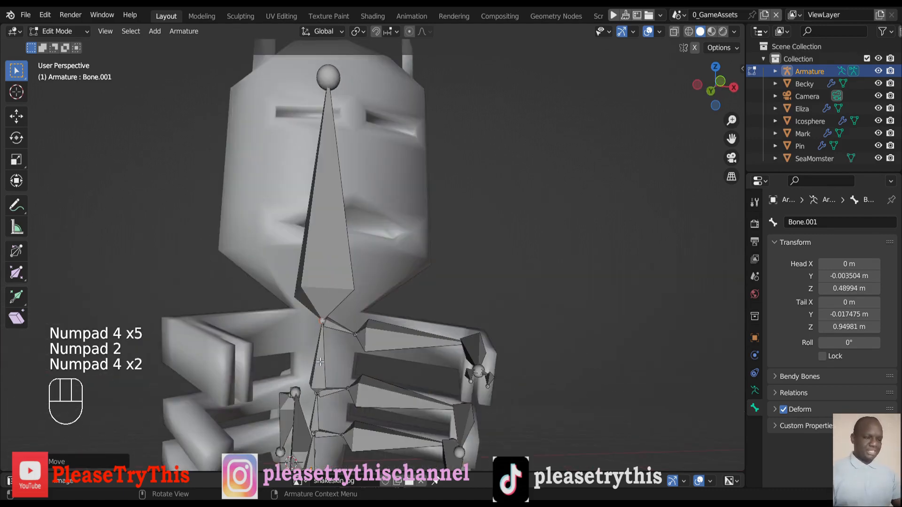
key("KP_2")
key("KP_8")
key("KP_8")
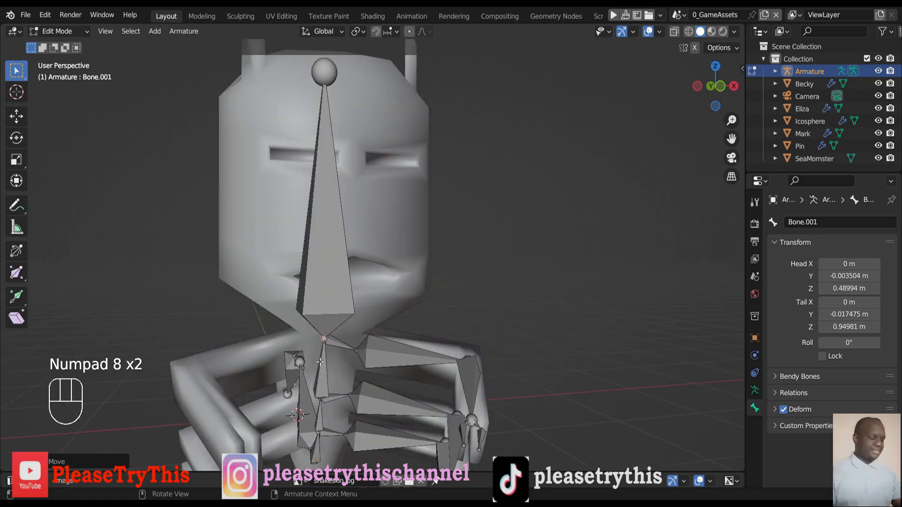
scroll(319, 364, "up", 3)
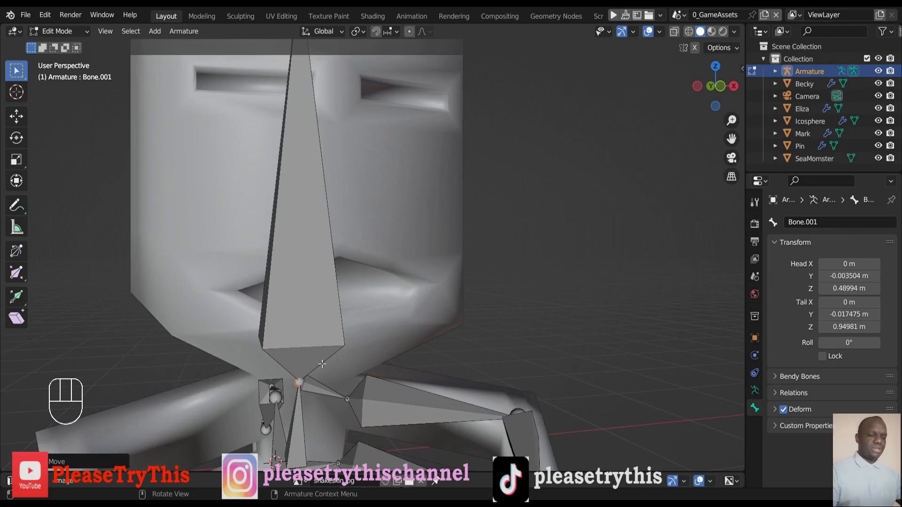
scroll(321, 363, "down", 5)
key("KP_6")
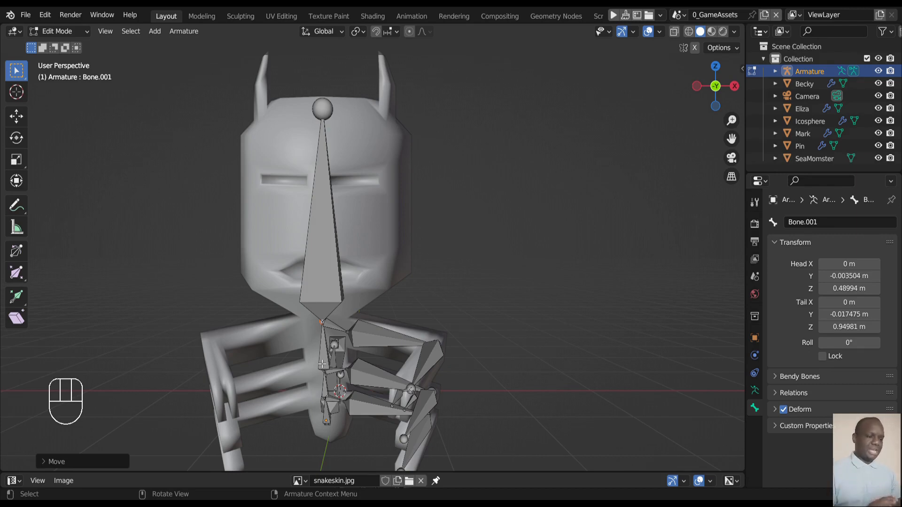
- Select all bones and symmetrize the armature to mirror the _L arm and finger bones to the opposite side
key("a")
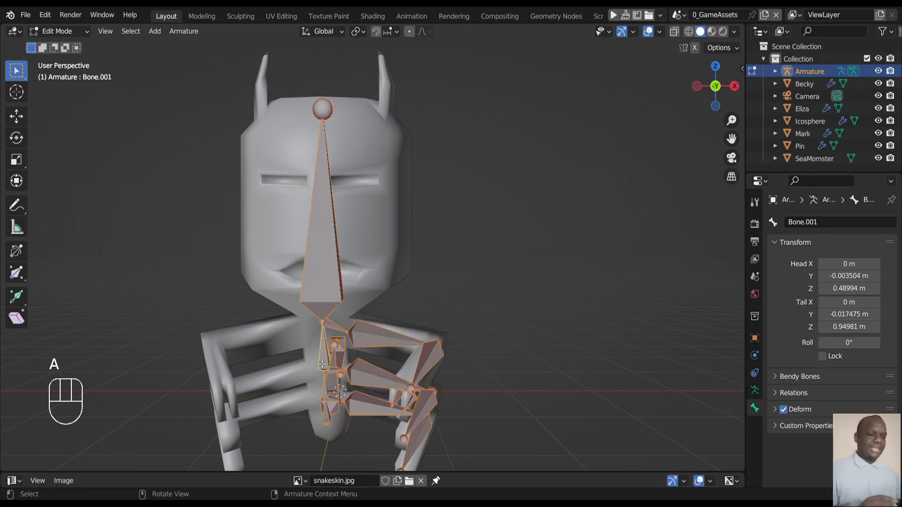
right_click(330, 284)
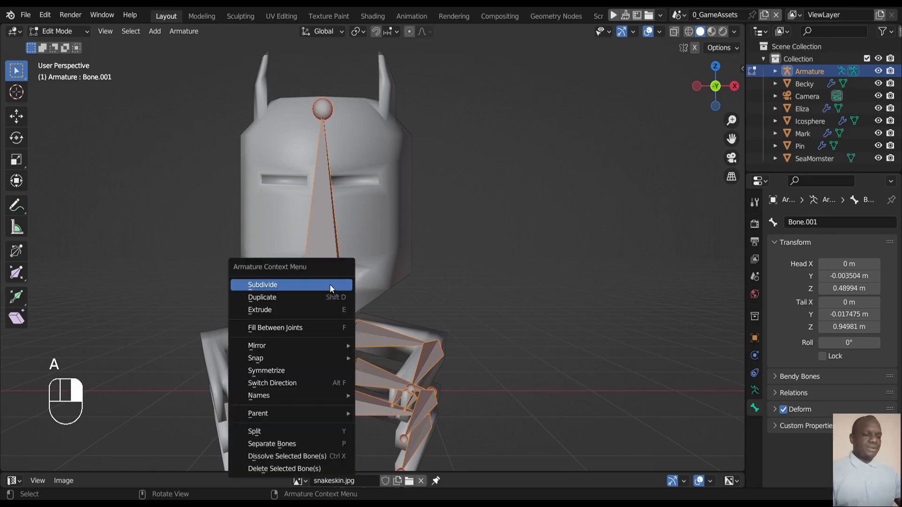
left_click(303, 369)
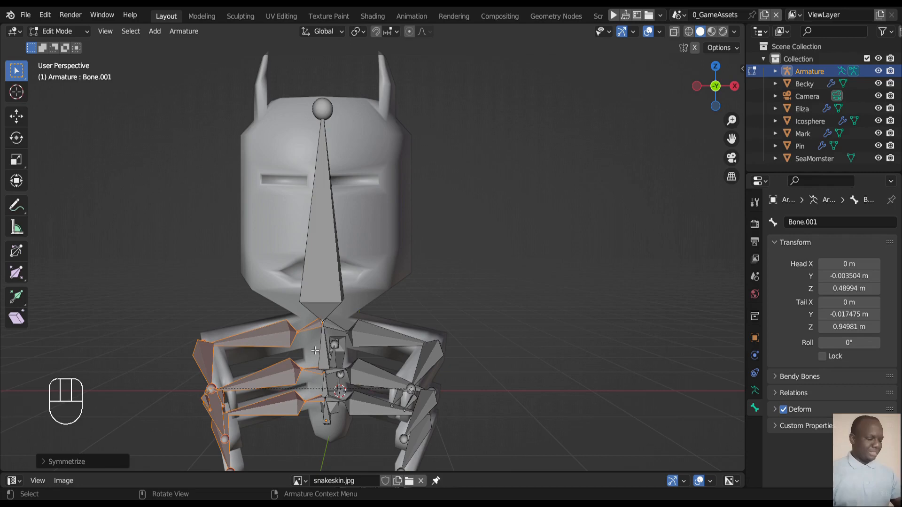
- Examine how the mirrored arm and finger bones sit inside the mesh from both sides of the monster
key("KP_4")
key("KP_6")
key("KP_6")
key("KP_6")
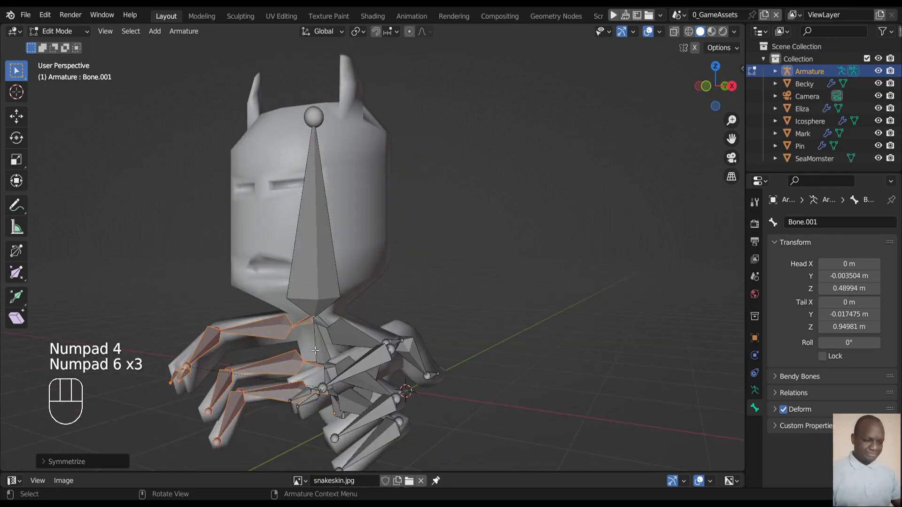
key("KP_2")
key("KP_2")
key("KP_4")
key("KP_4")
key("KP_4")
key("KP_4")
key("KP_8")
key("KP_4")
key("KP_4")
key("KP_8")
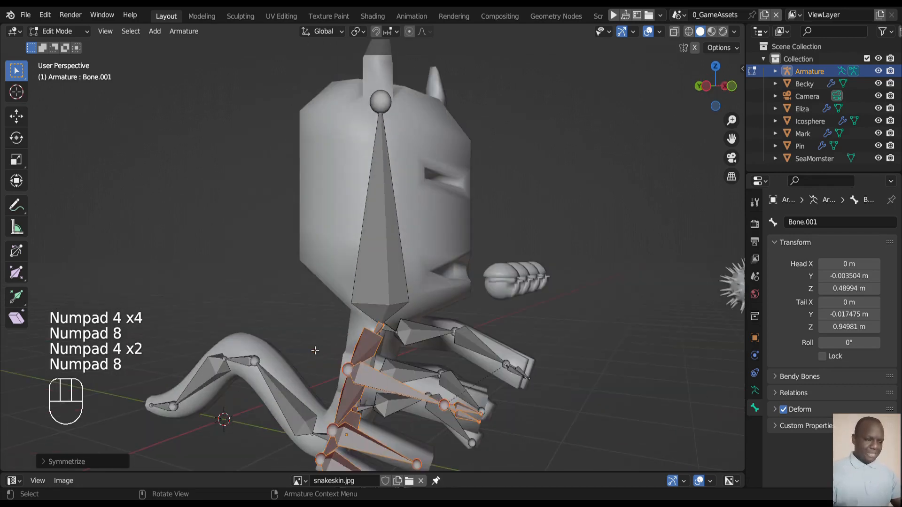
key("KP_6")
key("KP_6")
key("KP_6")
key("KP_6")
key("KP_6")
key("KP_6")
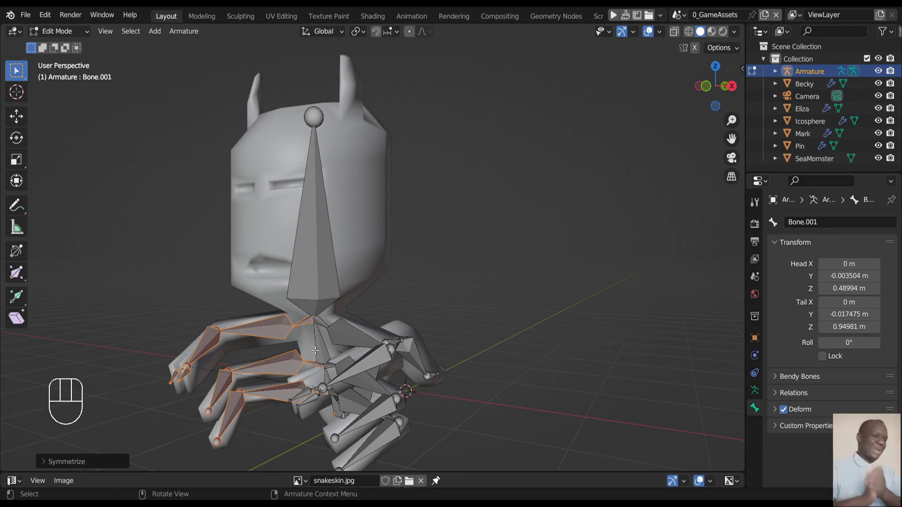
key("KP_4")
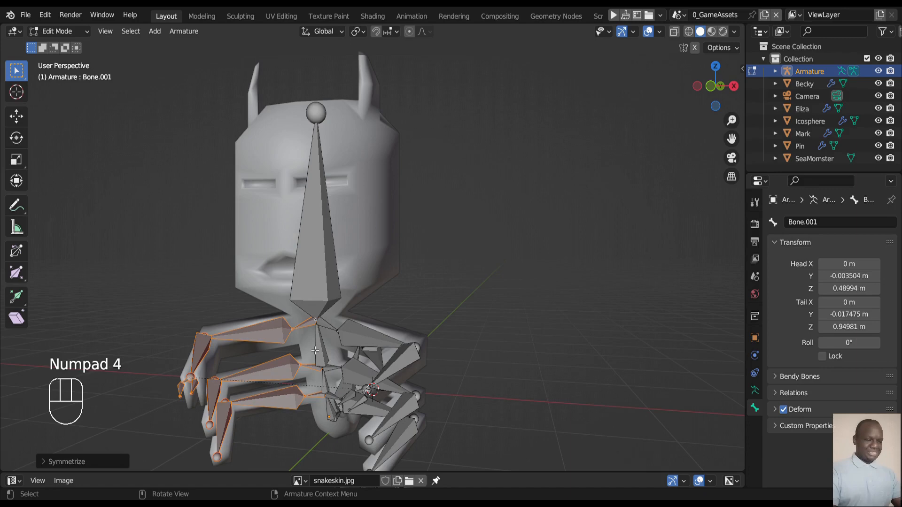
- Switch the armature from Edit Mode to Object Mode
key("Tab")
key("Tab")
key("Tab")
key("Tab")
key("Tab")
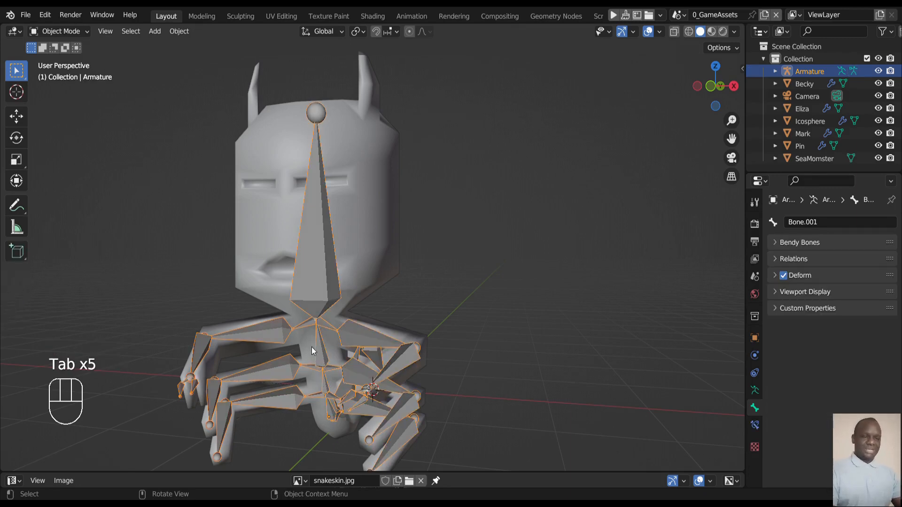
key("Tab")
key("Tab")
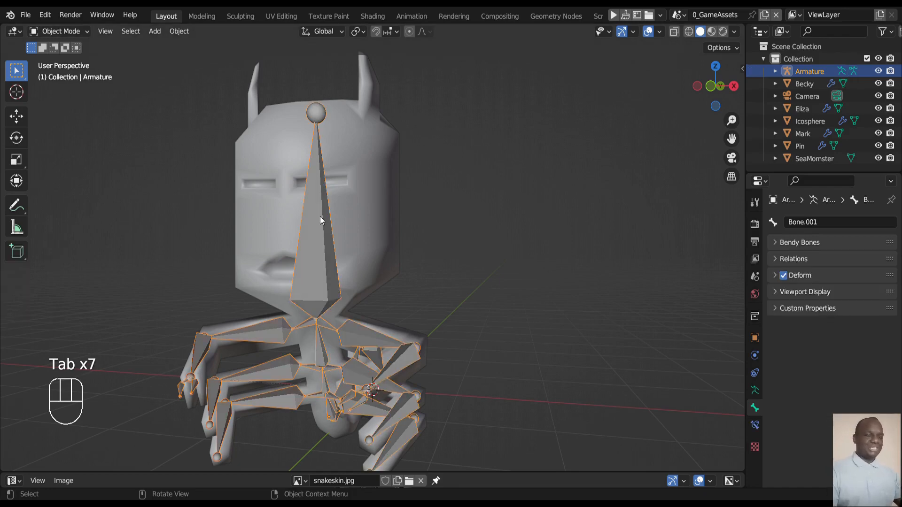
- Parent the SeaMomster mesh to the armature using Armature Deform With Automatic Weights, and clear the selection
scroll(349, 299, "up", 2)
scroll(348, 299, "down", 4)
key("KP_6")
key("KP_6")
key("KP_6")
key("KP_6")
key("KP_6")
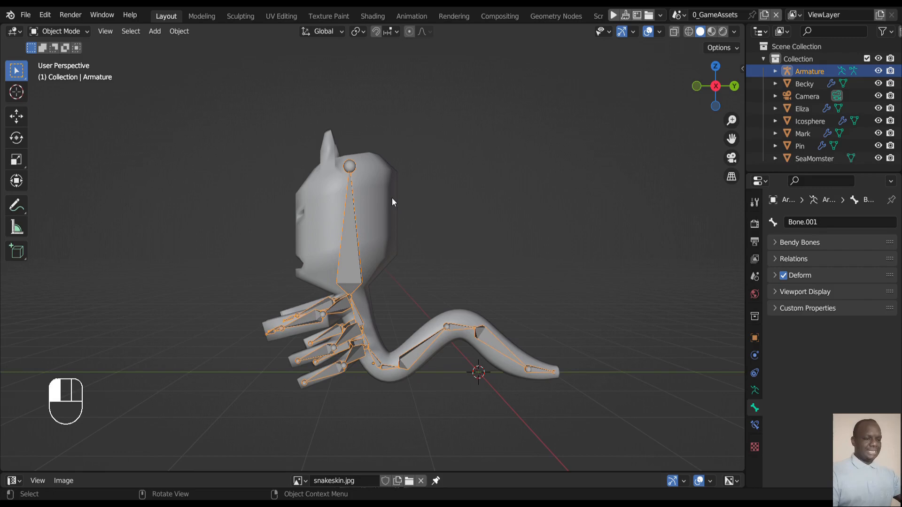
left_click(391, 198)
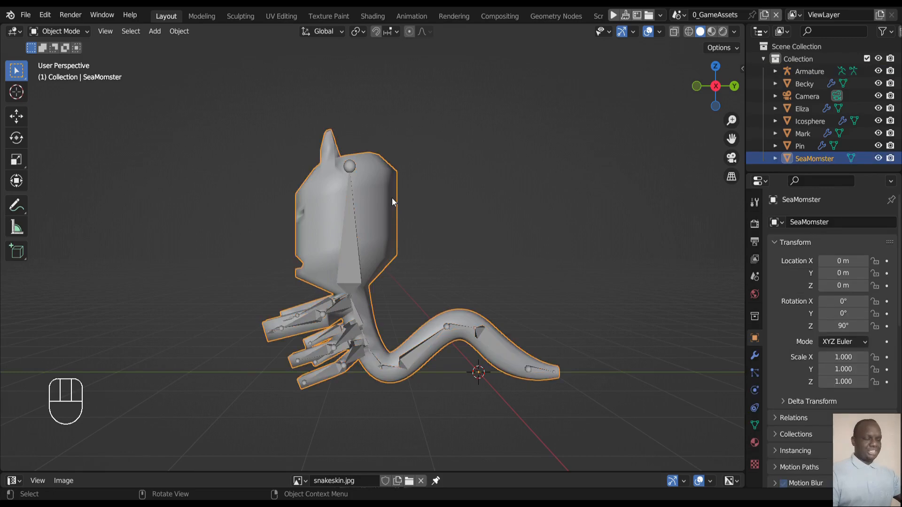
left_click(347, 229, "shift")
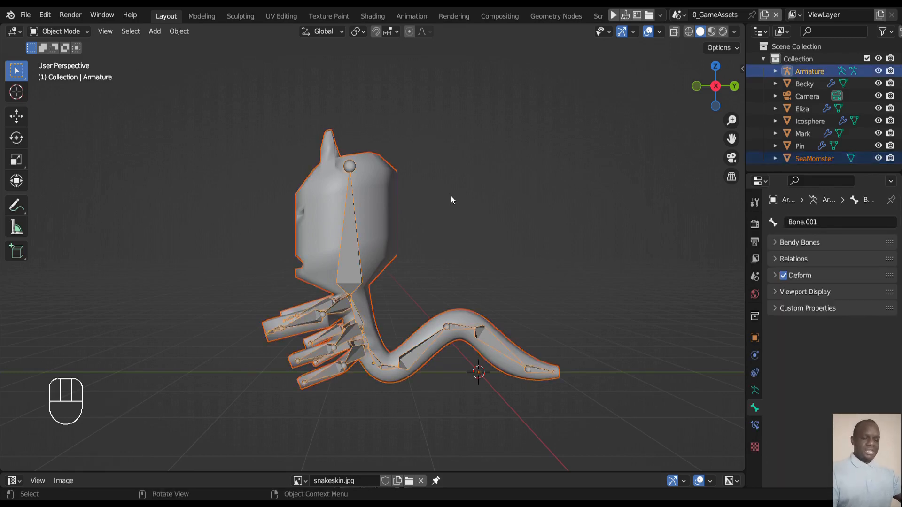
key("ctrl+p")
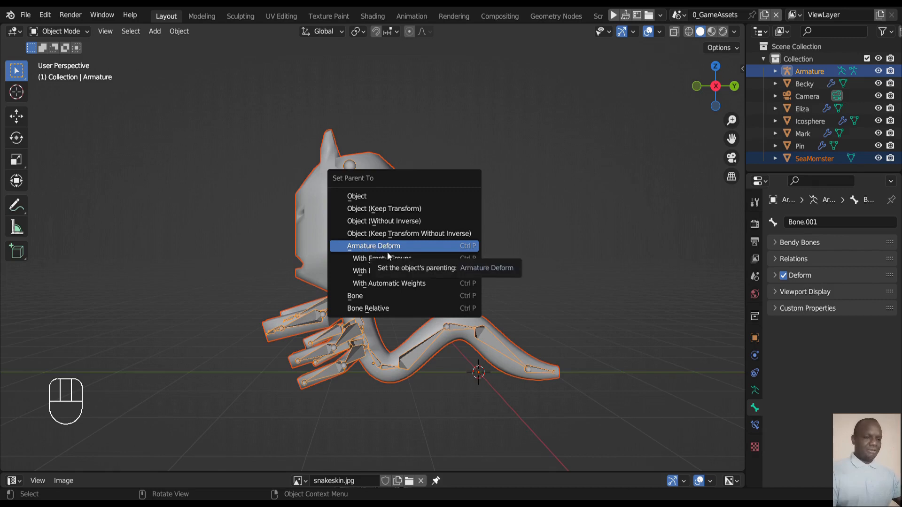
left_click(397, 282)
left_click(417, 243)
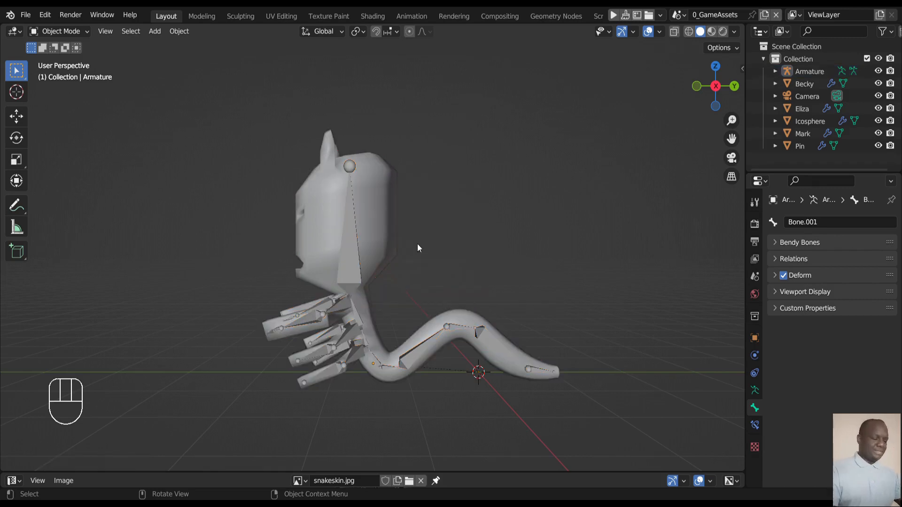
key("KP_8")
key("KP_4")
key("KP_4")
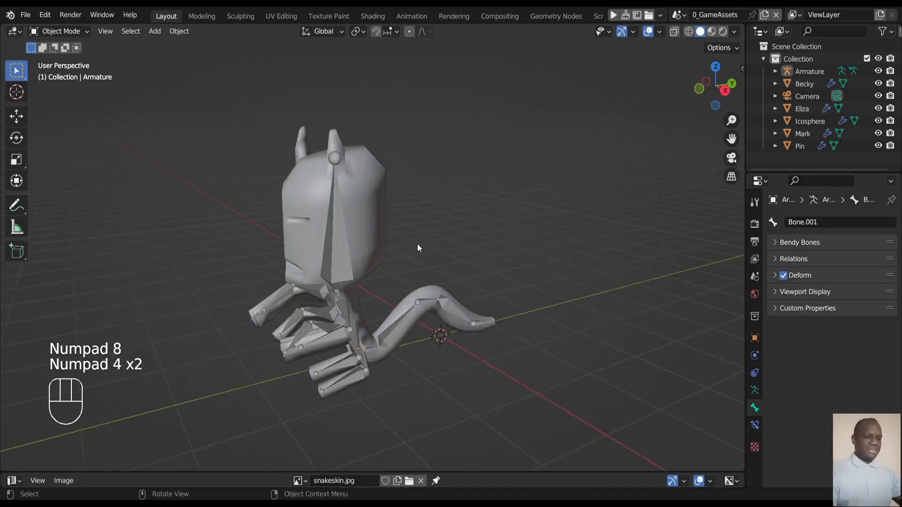
- Switch the armature from Object Mode to Pose Mode
key("KP_4")
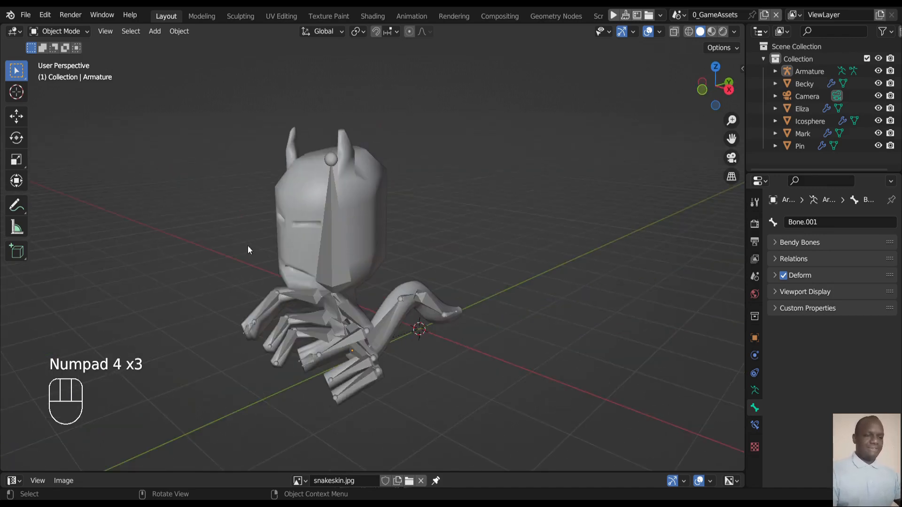
left_click(63, 29)
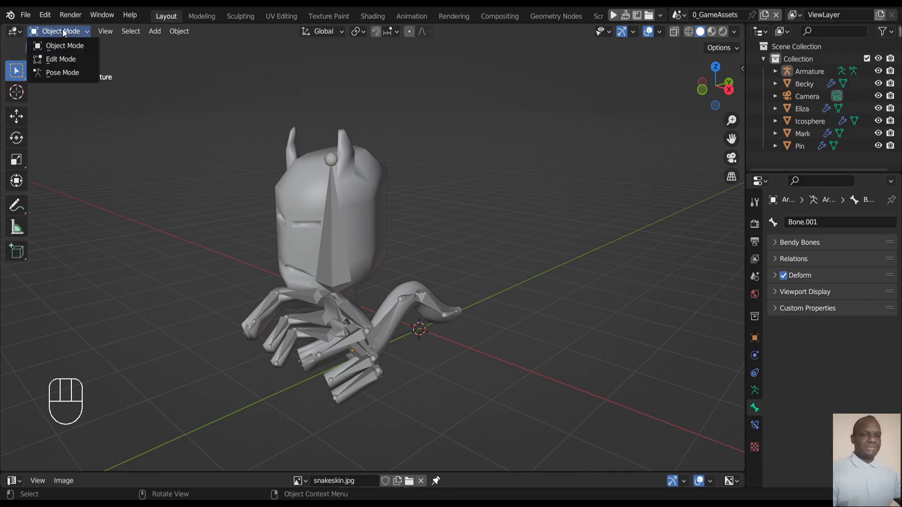
left_click(61, 74)
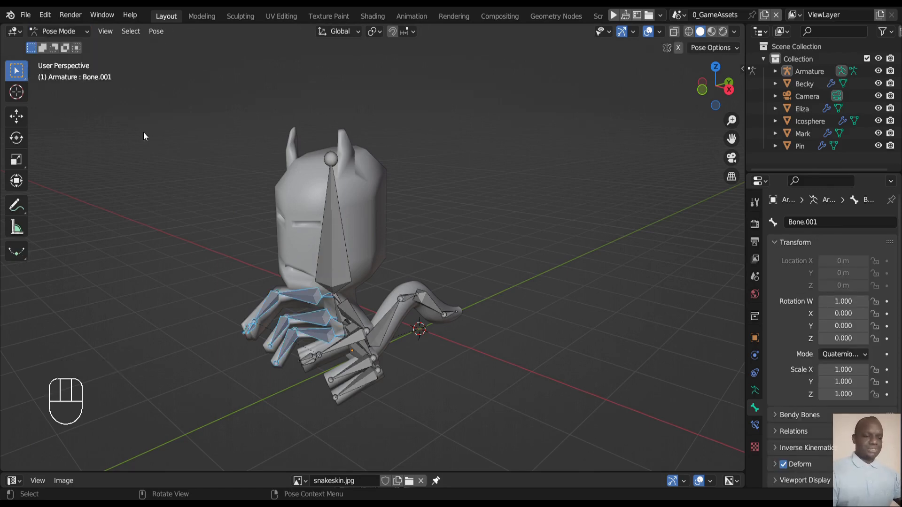
- Test the head deformation by rotating the head bone about -15 degrees around the global X axis, and undo the rotation
left_click(334, 241)
key("KP_6")
key("KP_6")
key("KP_6")
key("KP_2")
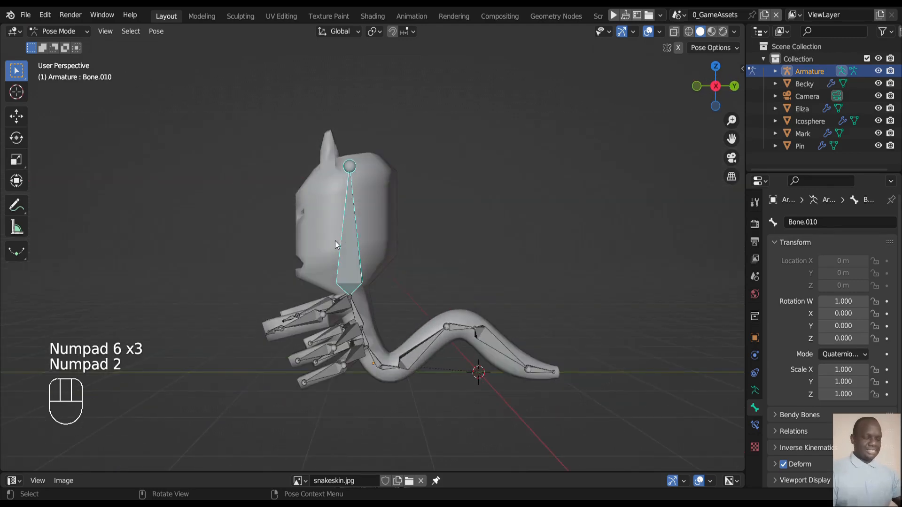
key("r")
key("x")
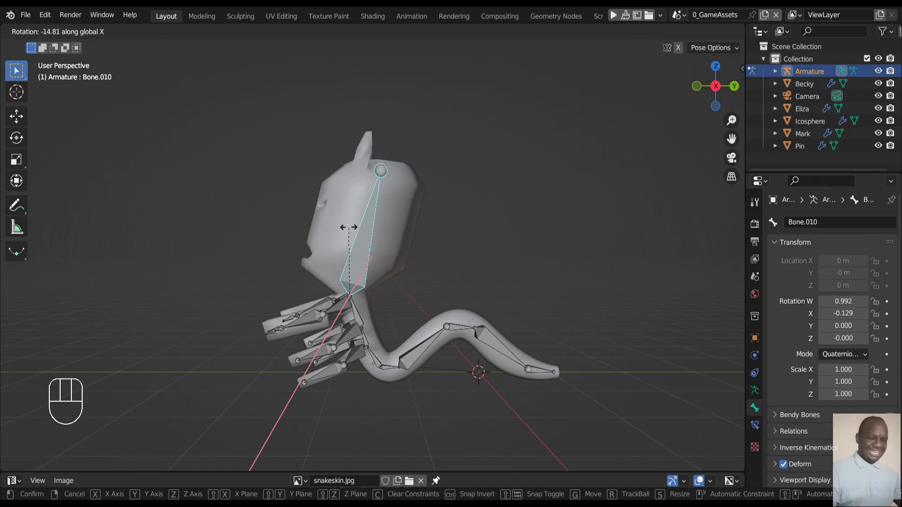
left_click(349, 228)
key("ctrl+z")
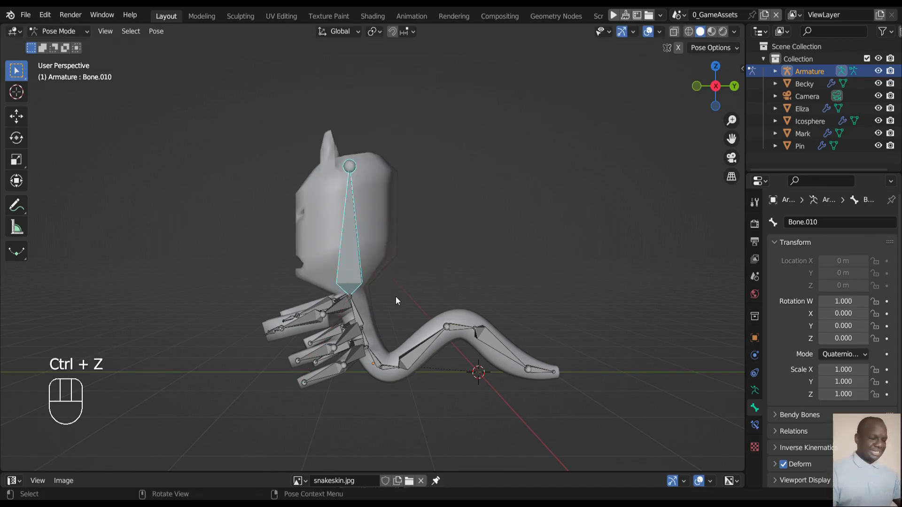
- Test the tail deformation by rotating the tail bone Bone.004 about 6 degrees around the global Z axis, and undo the rotation
left_click(419, 345)
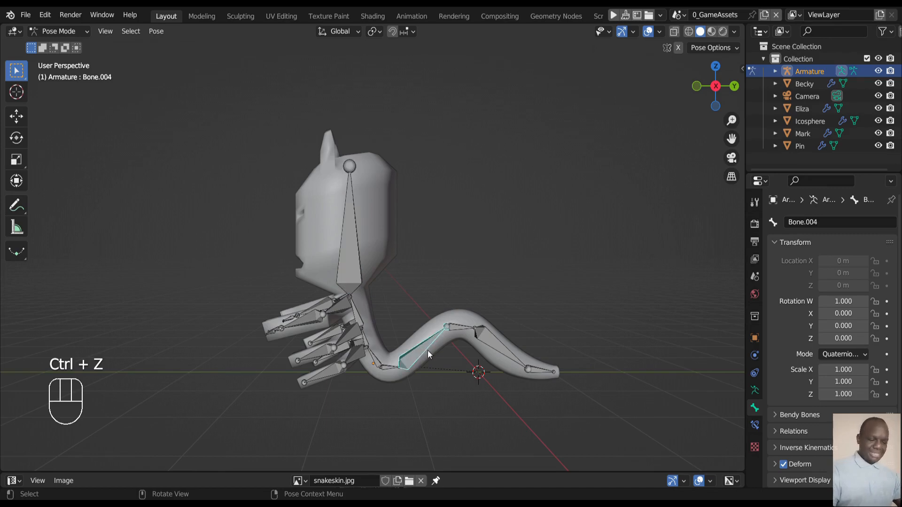
key("r")
key("z")
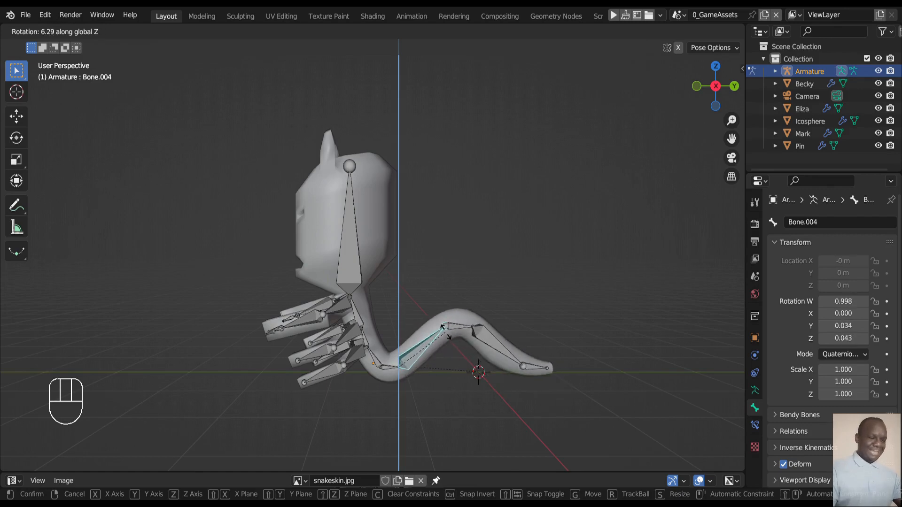
left_click(445, 336)
key("ctrl+z")
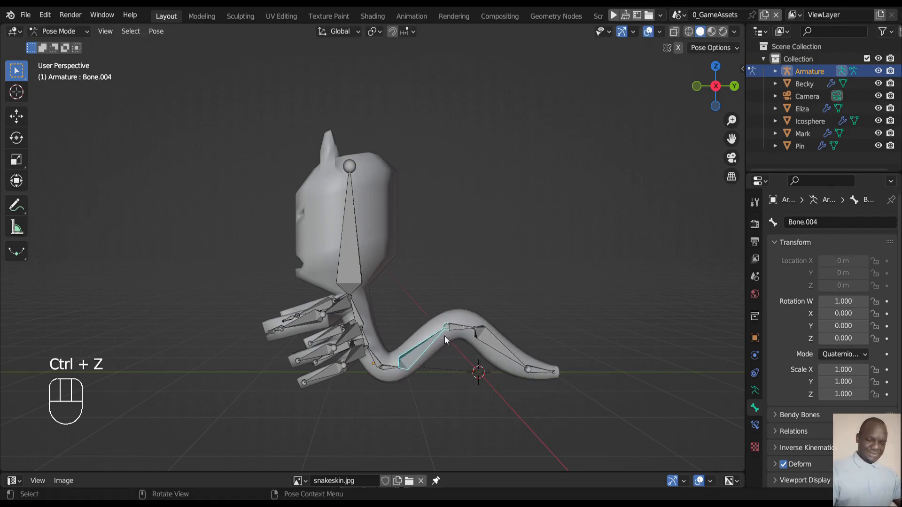
- Try bending the tail downward by rotating Bone.004 about -11 degrees around the global X axis, and undo the rotation
key("r")
key("x")
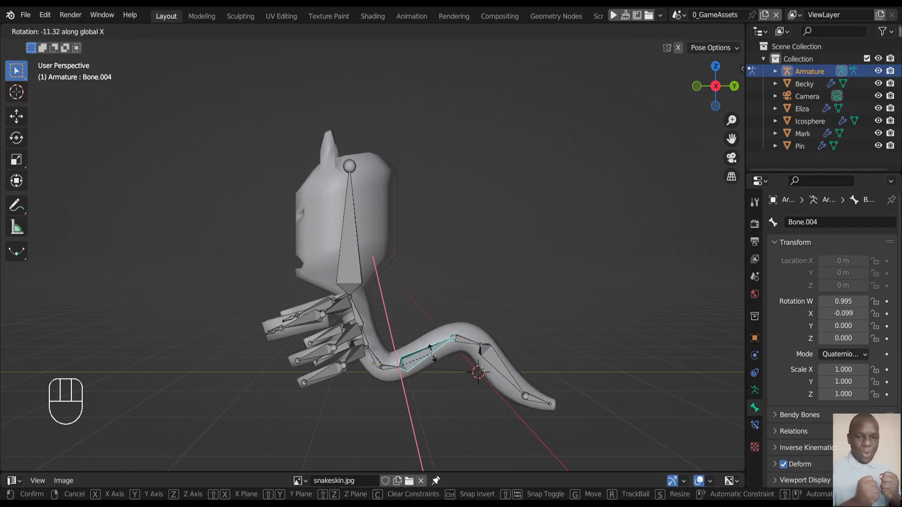
left_click(440, 363)
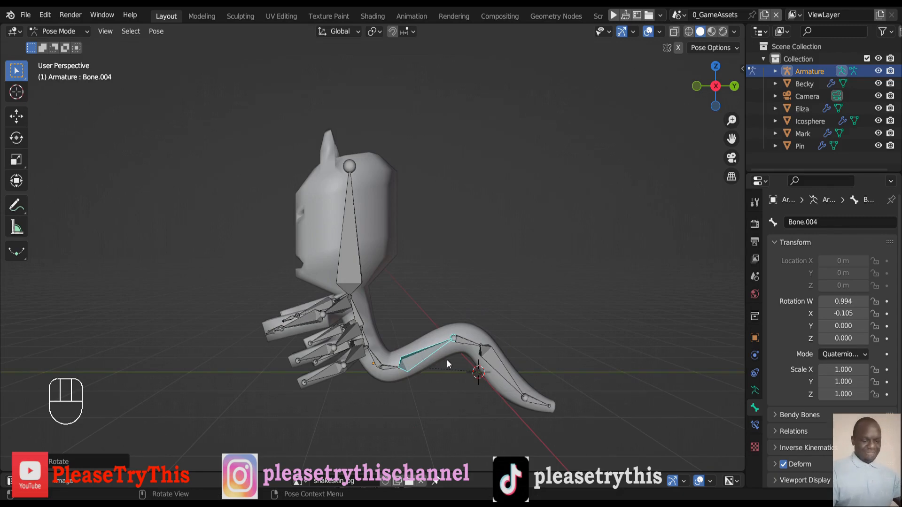
key("ctrl+z")
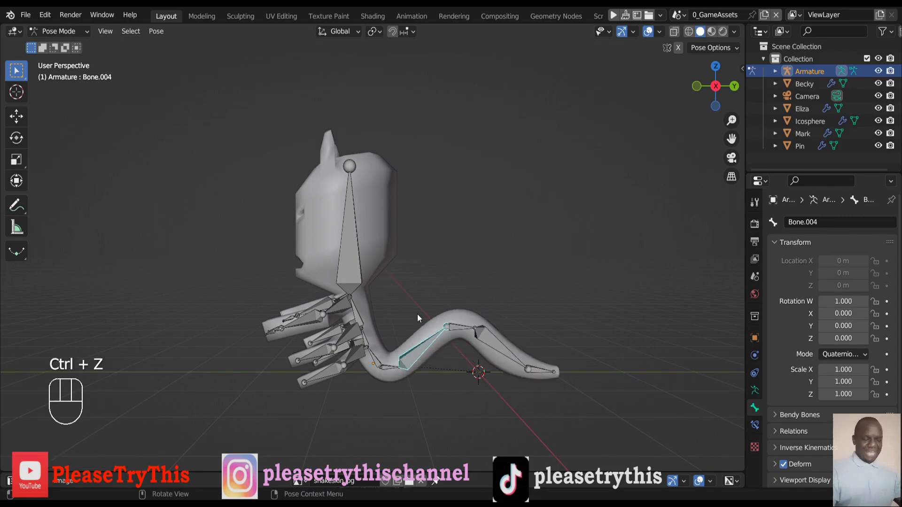
- Set the viewport shading to Rendered and inspect the textured, rigged monster from the front
key("z")
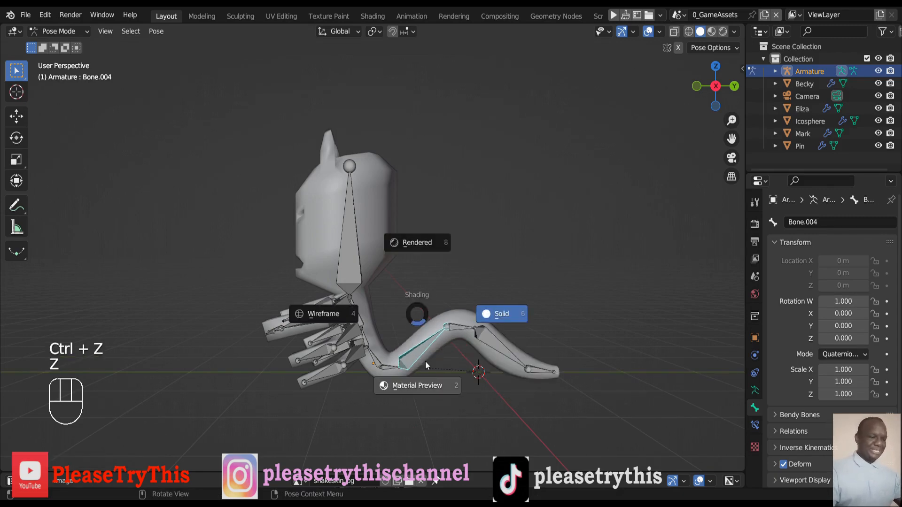
left_click(412, 249)
key("KP_4")
key("KP_4")
key("KP_4")
key("KP_4")
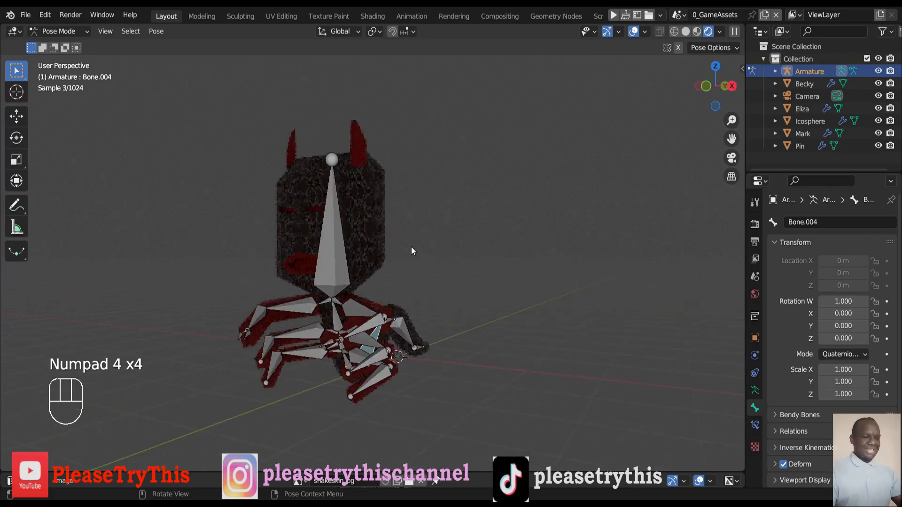
key("KP_4")
key("KP_4")
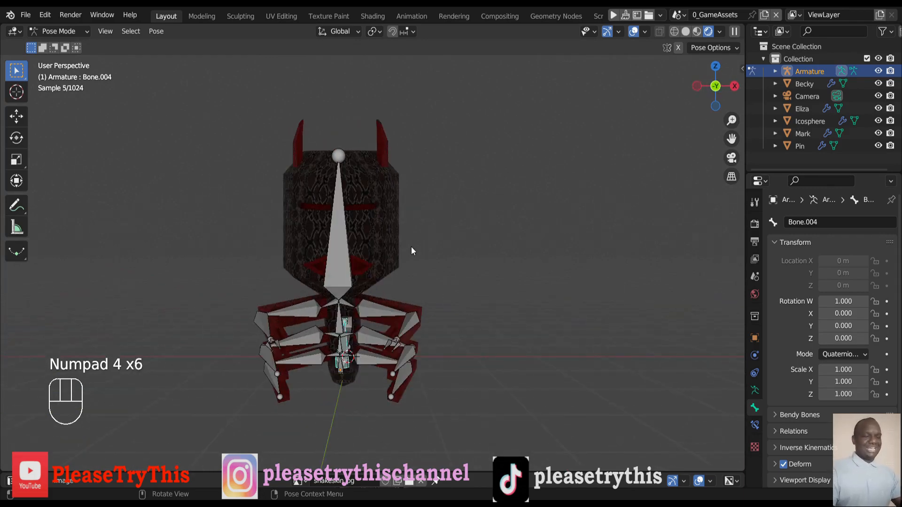